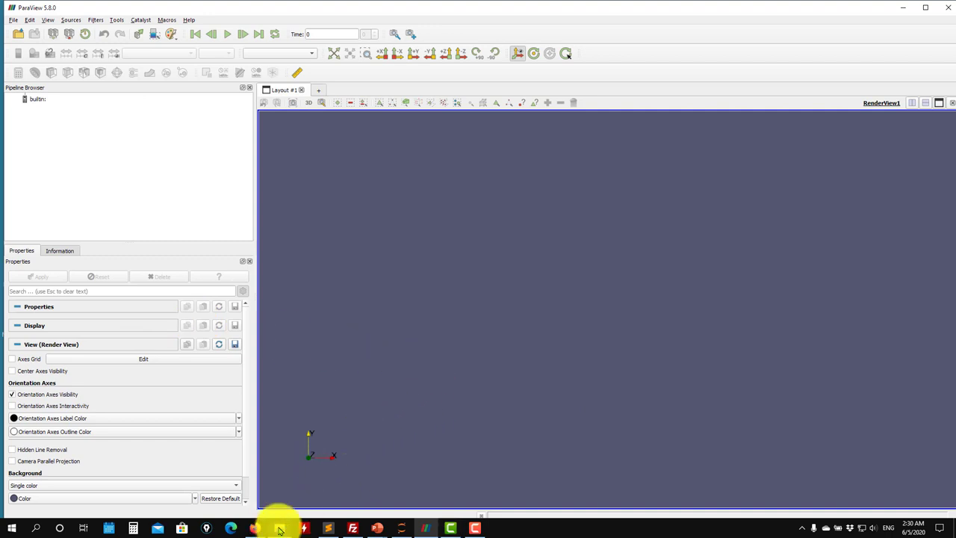
Switch to File Explorer and bring up the window showing the URANS case folder
{"action": "mouse_move", "coordinate": [282, 529]}
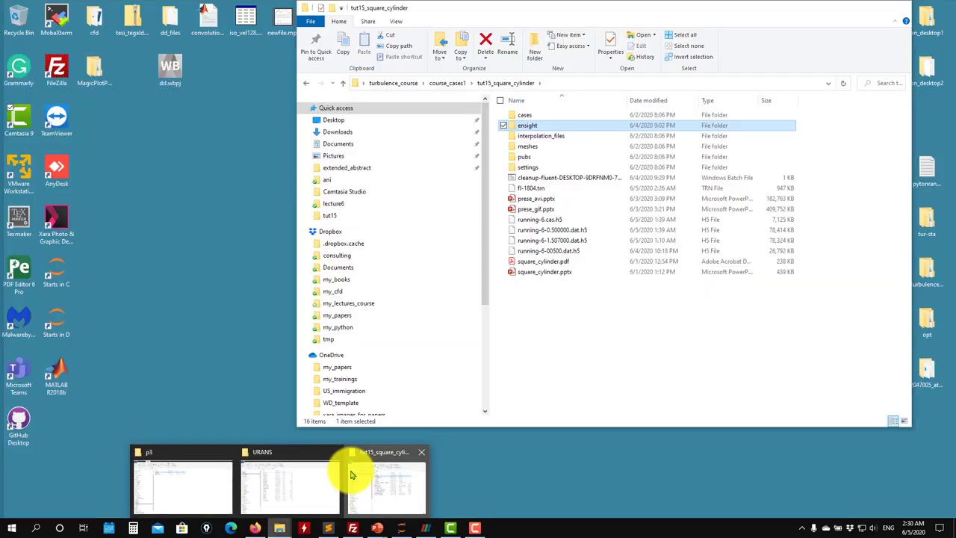
{"action": "left_click", "coordinate": [358, 478]}
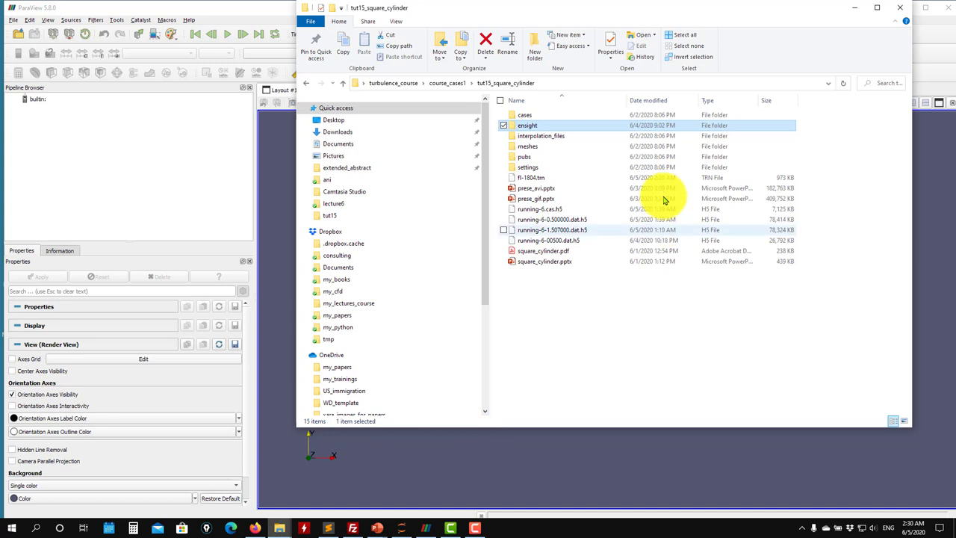
{"action": "left_click", "coordinate": [856, 8]}
{"action": "mouse_move", "coordinate": [277, 525]}
{"action": "left_click", "coordinate": [312, 484]}
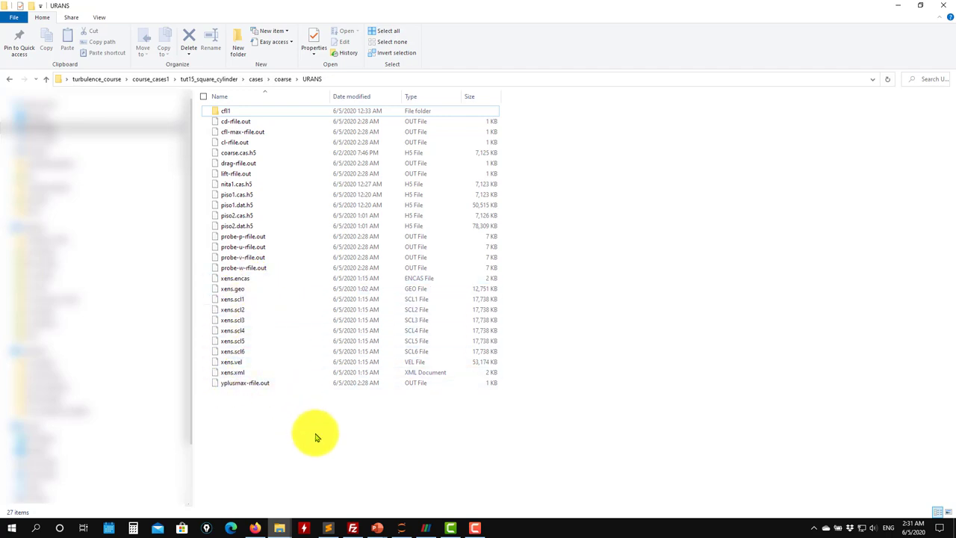
Switch to Firefox and expand Tutorial 15 on the course tutorials page to locate the Ensight files download
{"action": "left_click", "coordinate": [255, 528]}
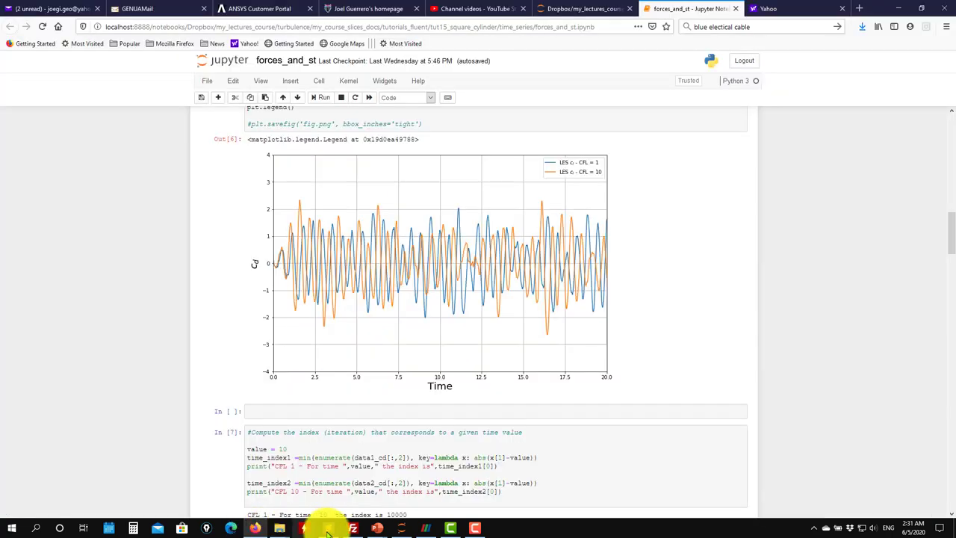
{"action": "left_click", "coordinate": [364, 8]}
{"action": "left_click", "coordinate": [442, 391]}
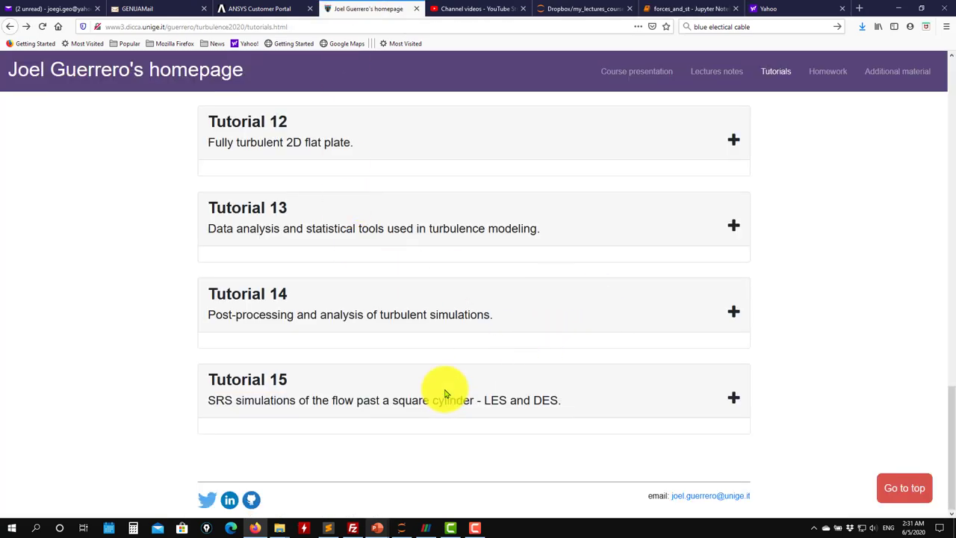
{"action": "scroll", "coordinate": [405, 337], "scroll_direction": "down", "scroll_amount": 6}
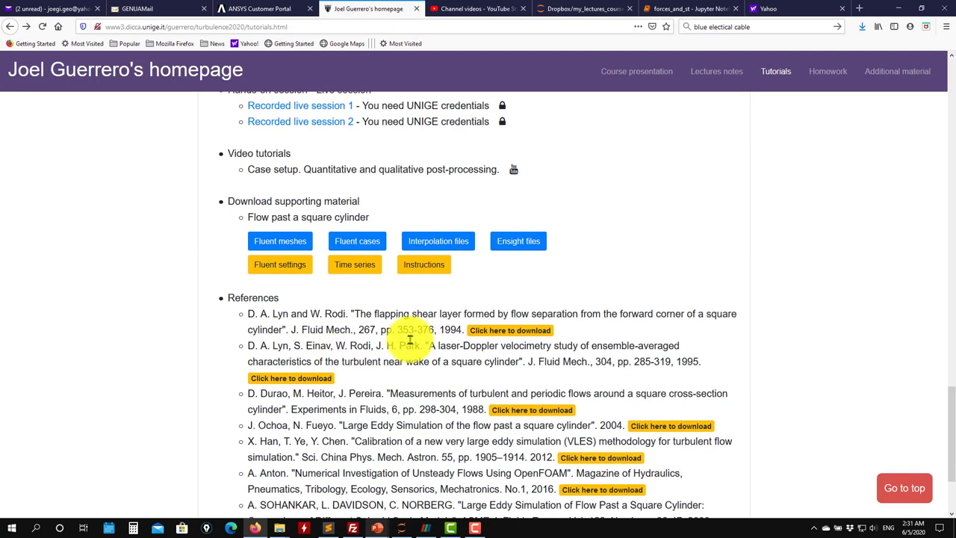
{"action": "left_click", "coordinate": [521, 246]}
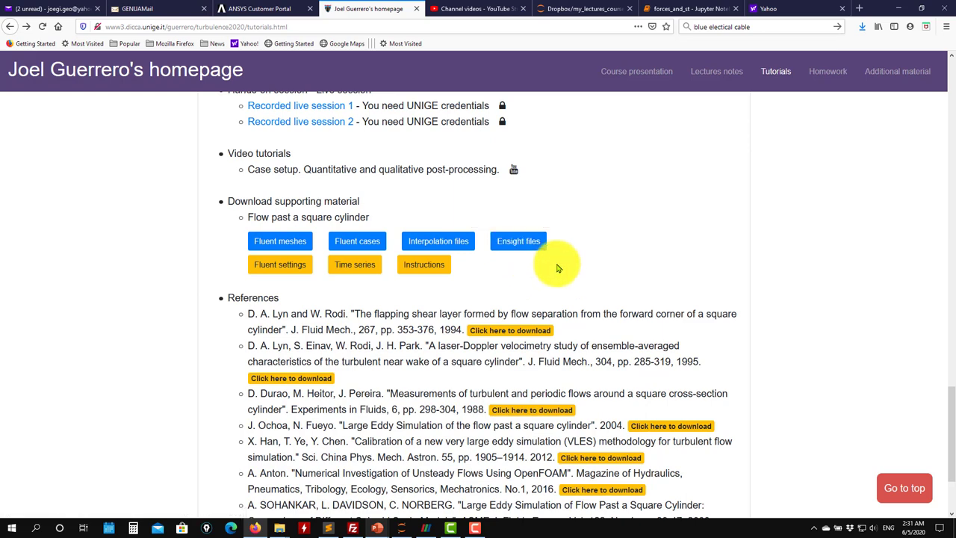
{"action": "left_click", "coordinate": [898, 8]}
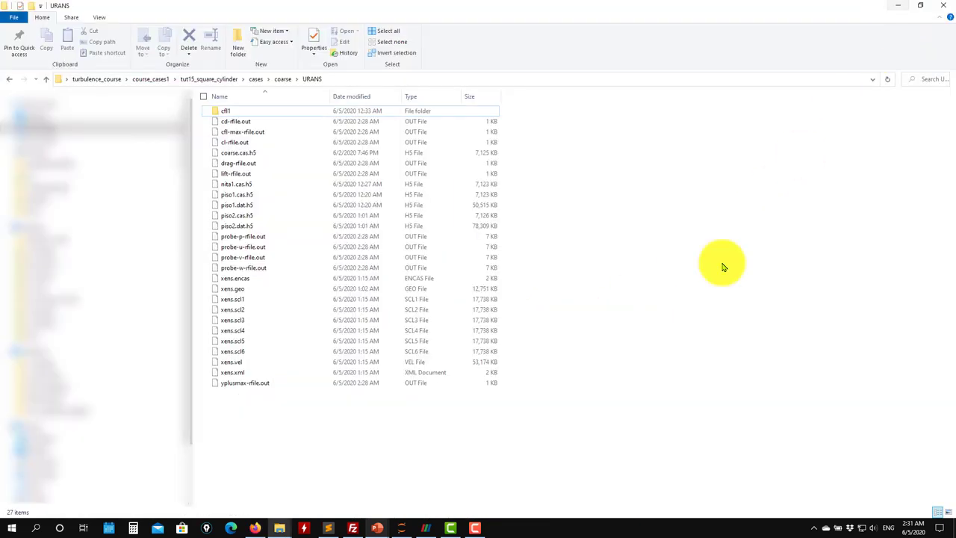
In File Explorer, go up to tut15_square_cylinder and open its ensight folder to view the exported files
{"action": "mouse_move", "coordinate": [278, 523]}
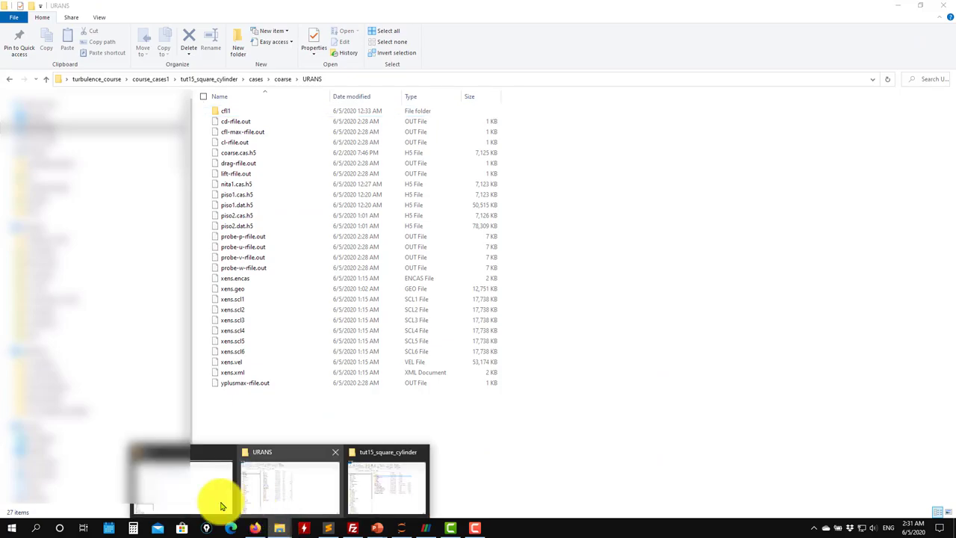
{"action": "left_click", "coordinate": [191, 498]}
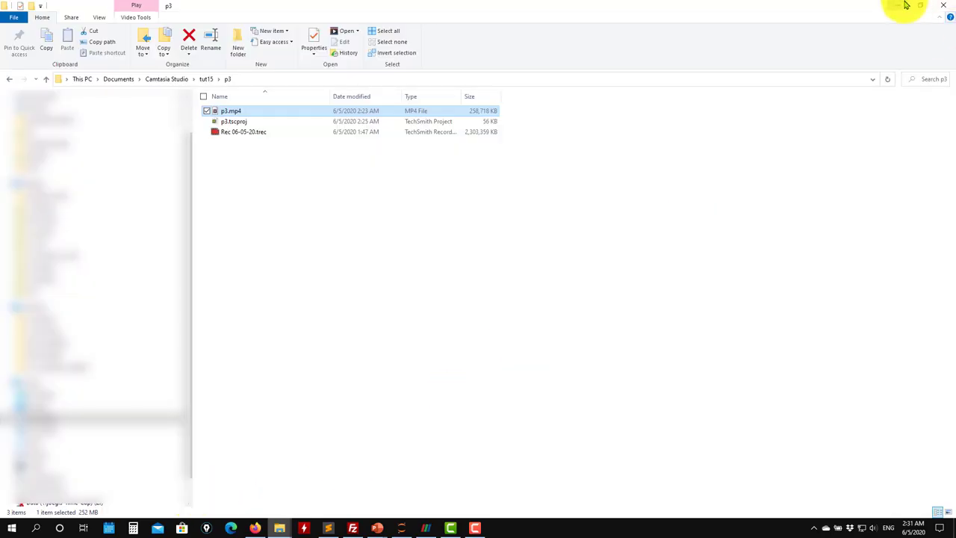
{"action": "left_click", "coordinate": [906, 5]}
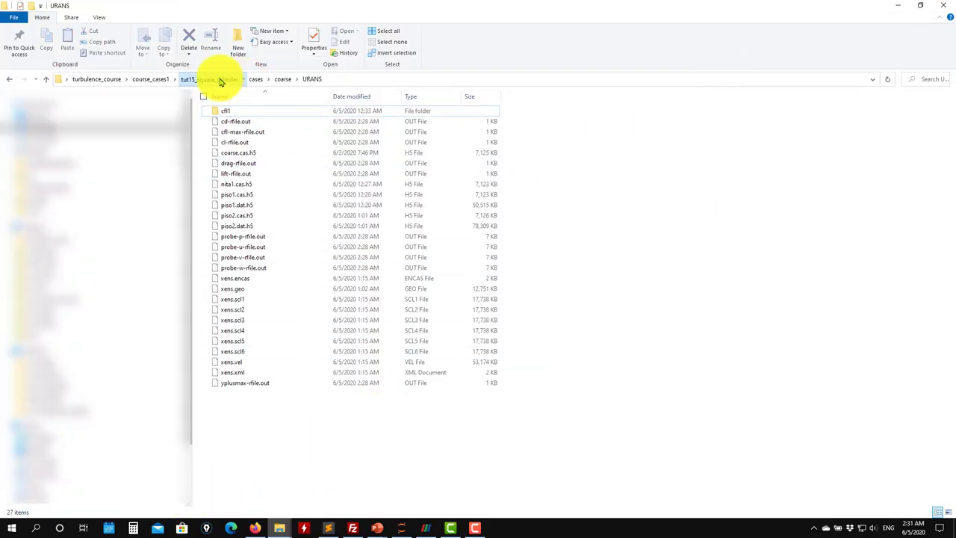
{"action": "left_click", "coordinate": [219, 80]}
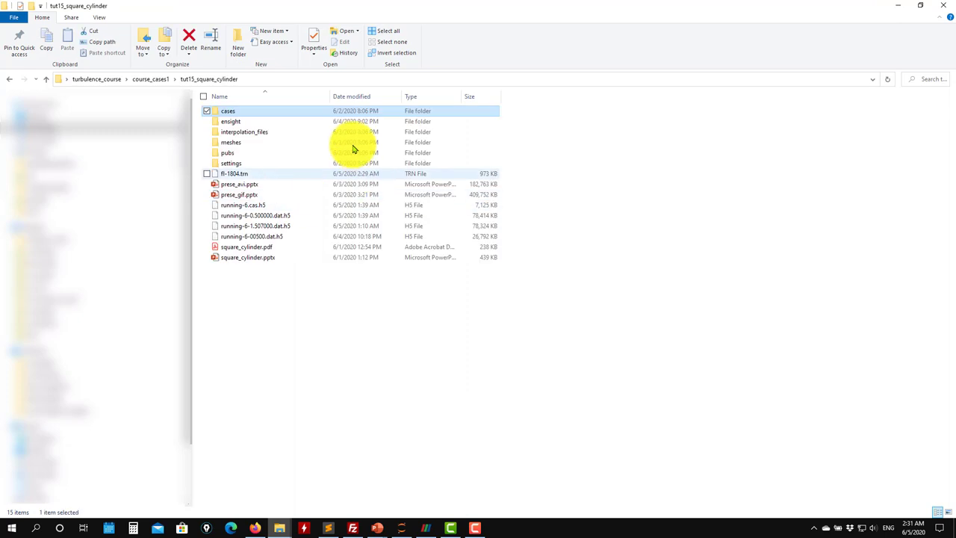
{"action": "left_click", "coordinate": [231, 123]}
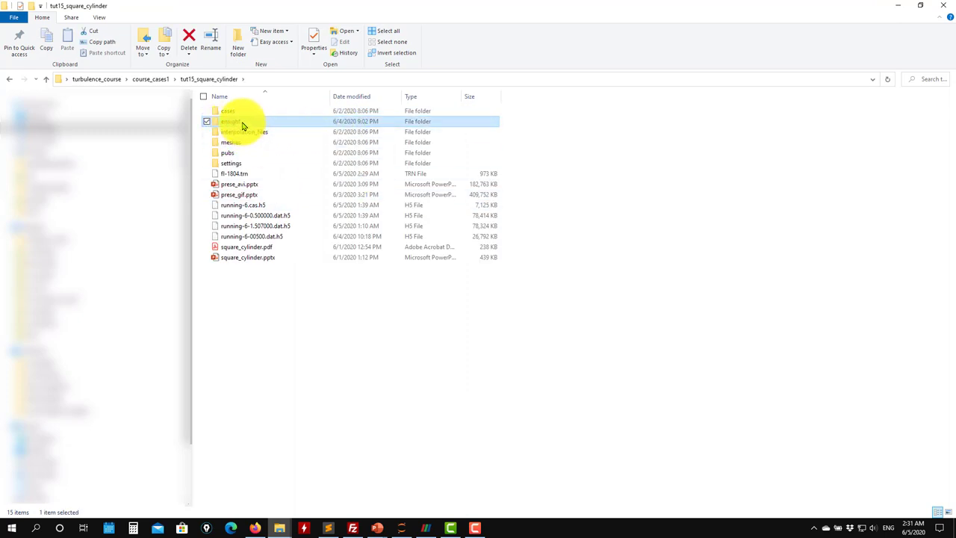
{"action": "double_click", "coordinate": [242, 126]}
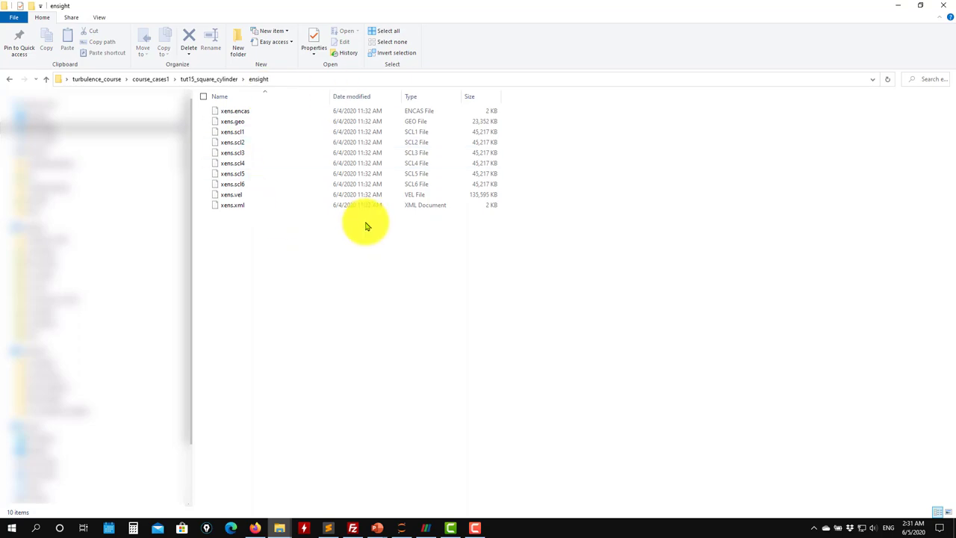
Switch to ParaView and maximize its window
{"action": "left_click", "coordinate": [425, 531]}
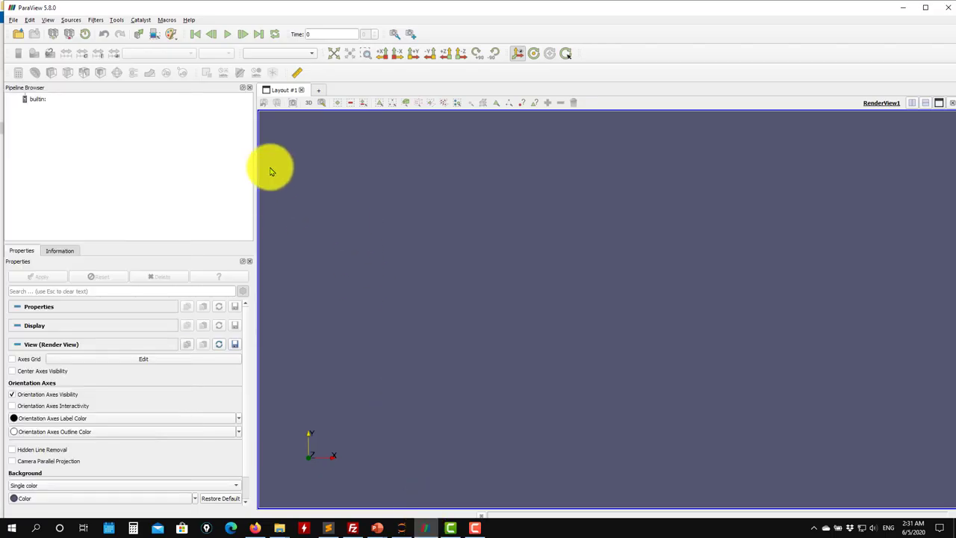
{"action": "left_click", "coordinate": [925, 7]}
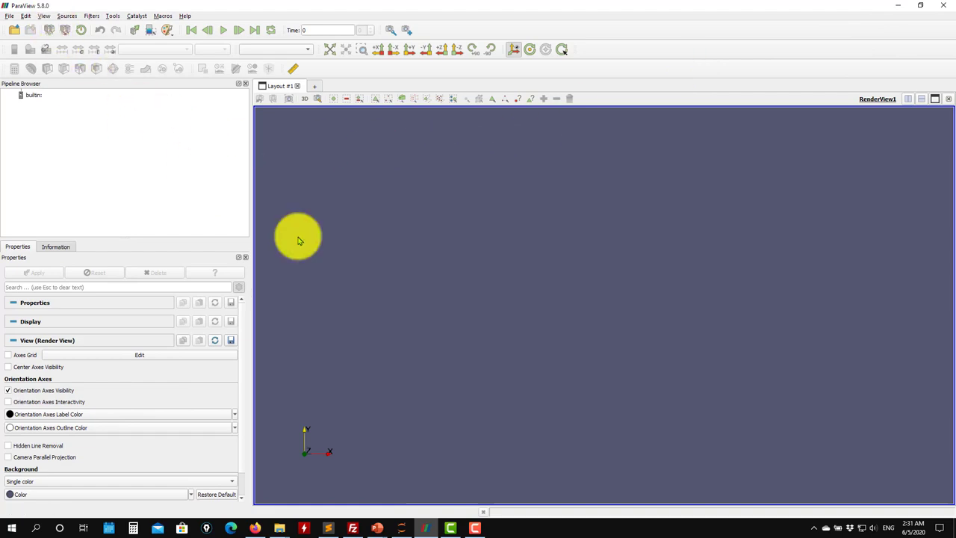
Switch back to File Explorer and return from the ensight folder to the URANS case folder to review its exported xens files
{"action": "mouse_move", "coordinate": [284, 530]}
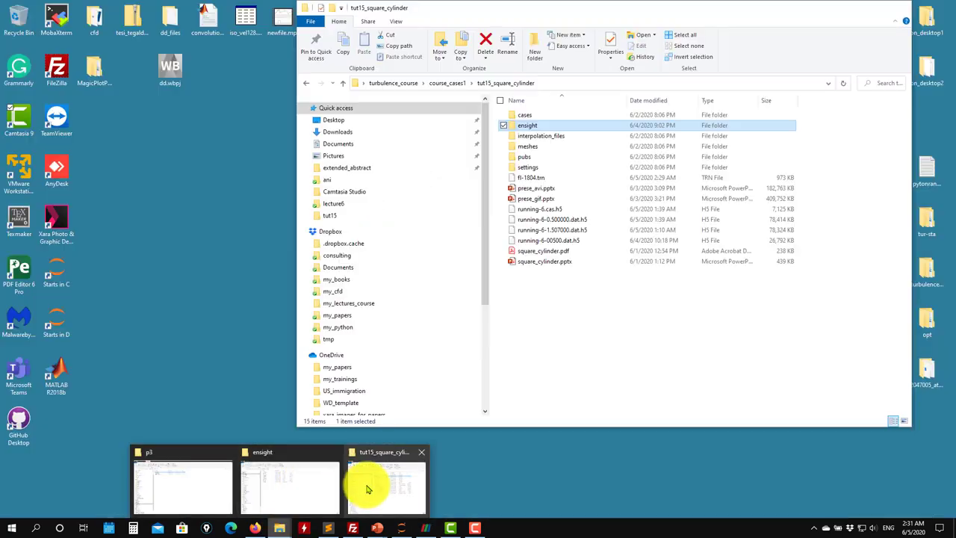
{"action": "left_click", "coordinate": [367, 486]}
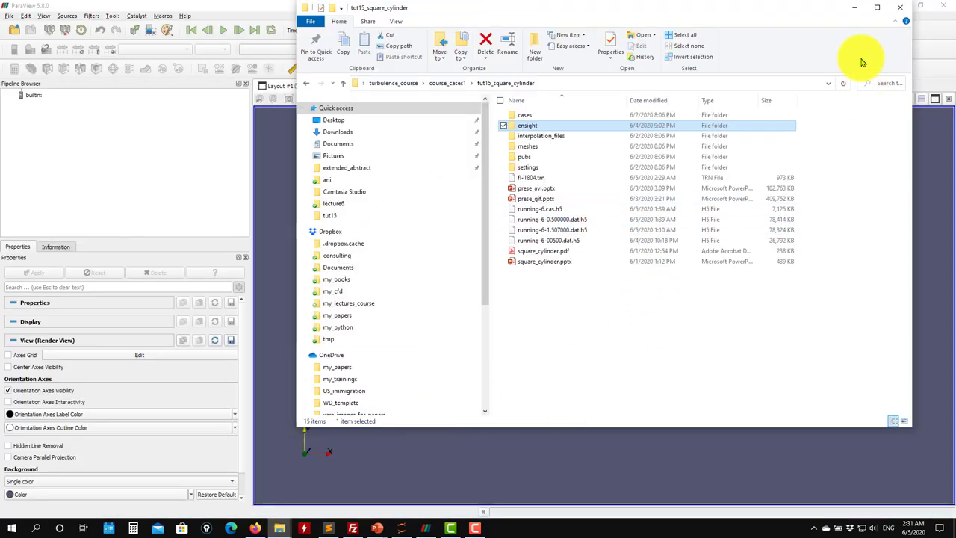
{"action": "left_click", "coordinate": [857, 8]}
{"action": "mouse_move", "coordinate": [275, 522]}
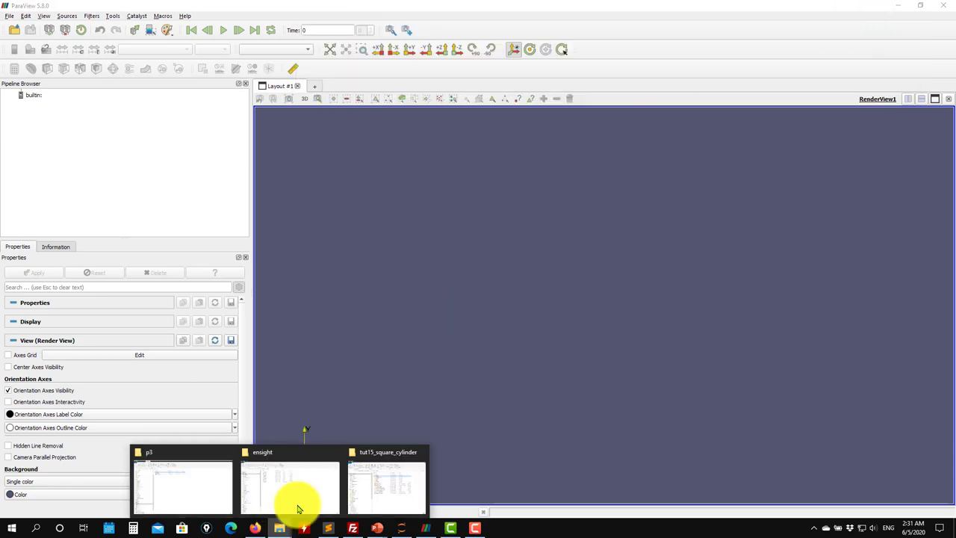
{"action": "left_click", "coordinate": [298, 505]}
{"action": "left_click", "coordinate": [13, 80]}
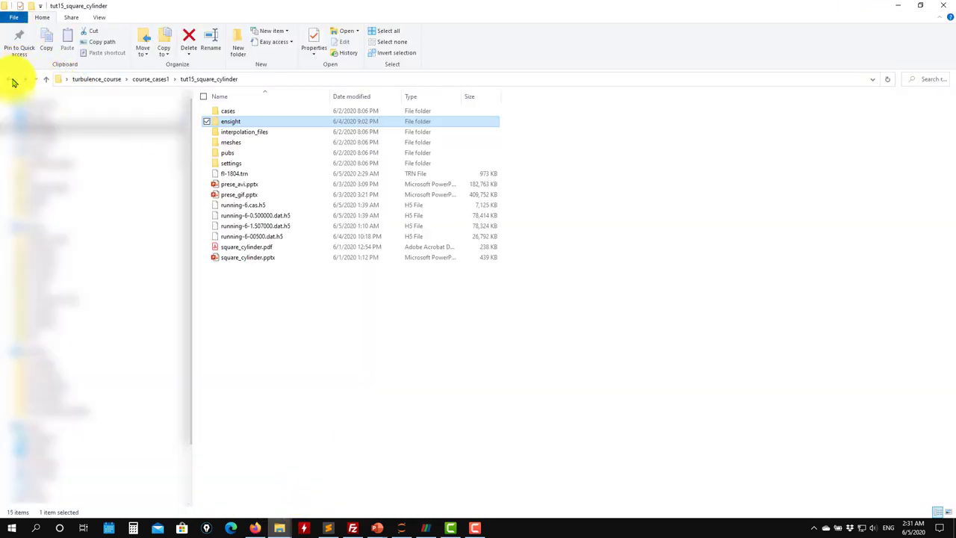
{"action": "left_click", "coordinate": [13, 79]}
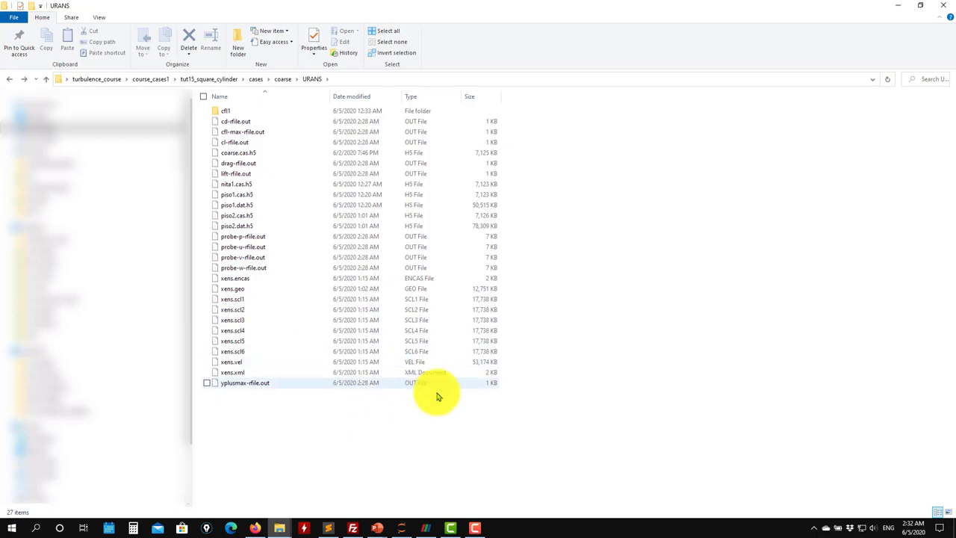
Switch to ParaView and open xens.encas from the ensight folder with the file filter set to All Files
{"action": "left_click", "coordinate": [424, 528]}
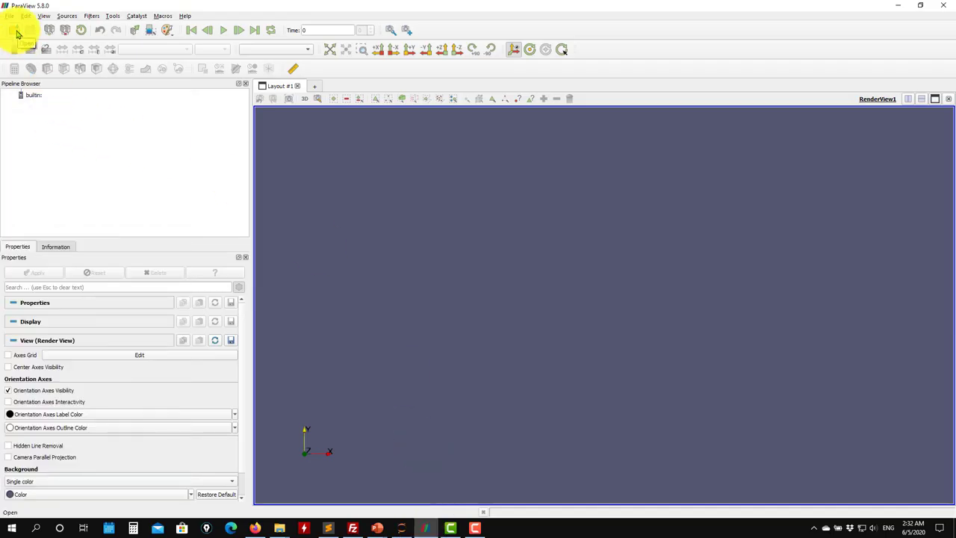
{"action": "left_click", "coordinate": [15, 30]}
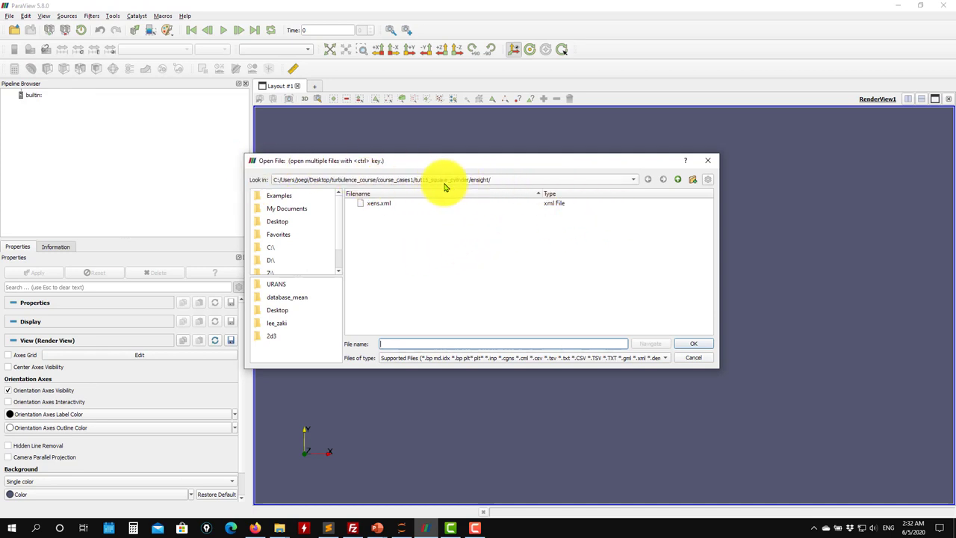
{"action": "left_click", "coordinate": [662, 359]}
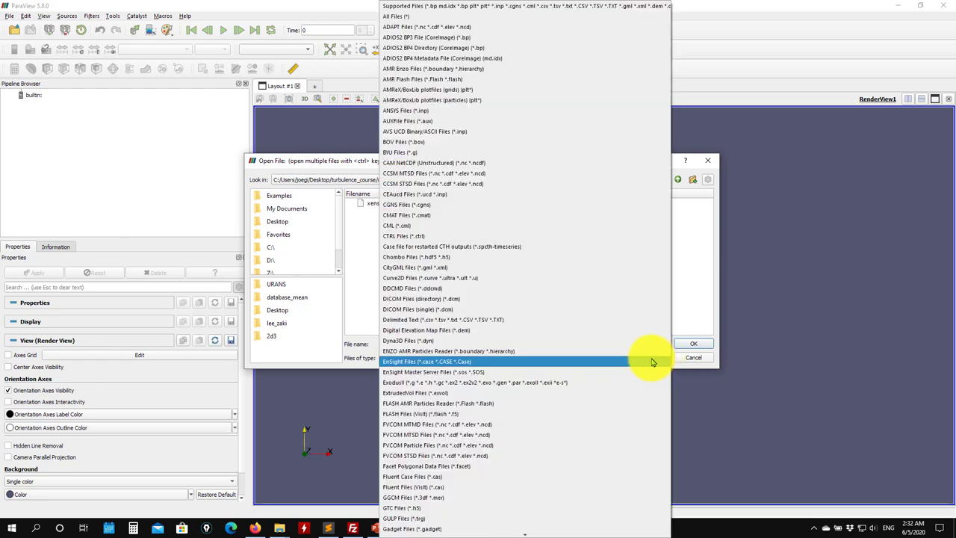
{"action": "left_click", "coordinate": [416, 16]}
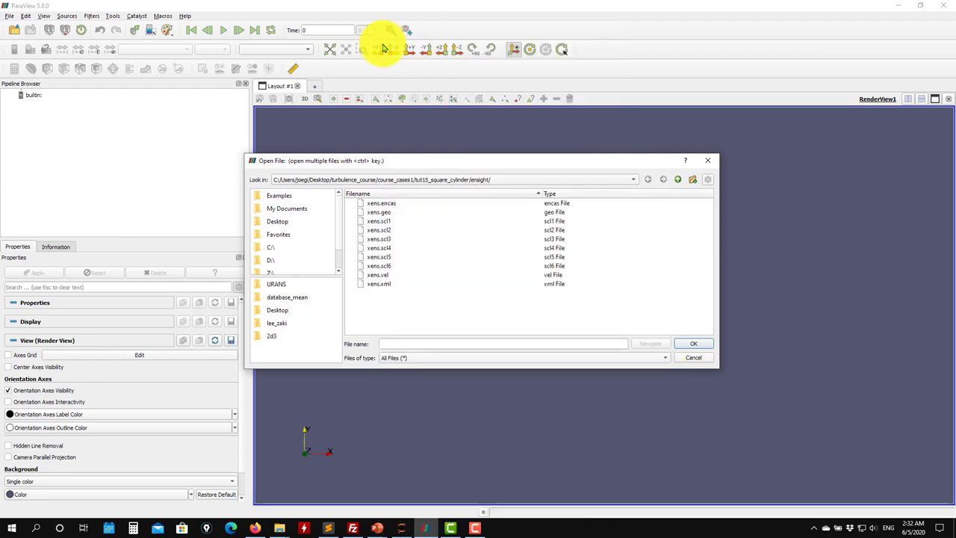
{"action": "left_click", "coordinate": [390, 205]}
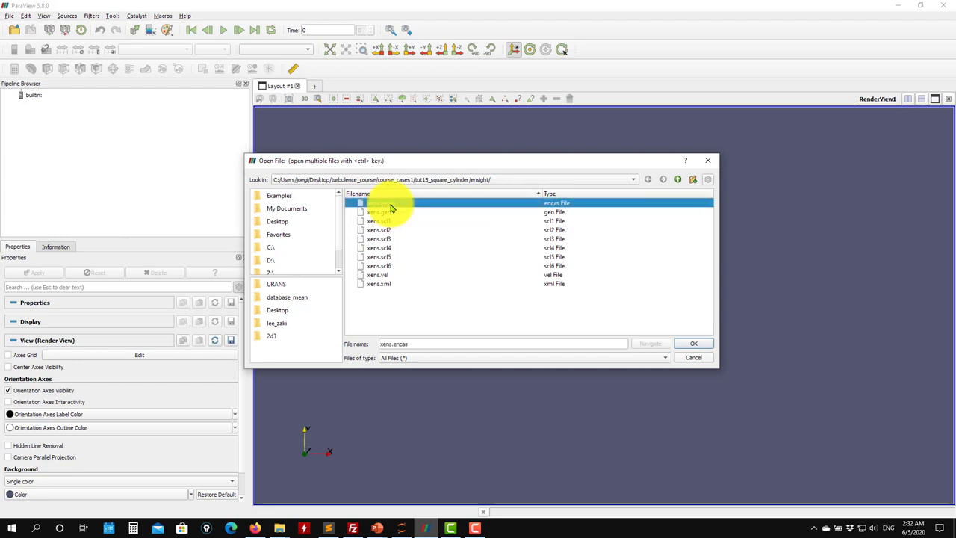
{"action": "left_click", "coordinate": [690, 343]}
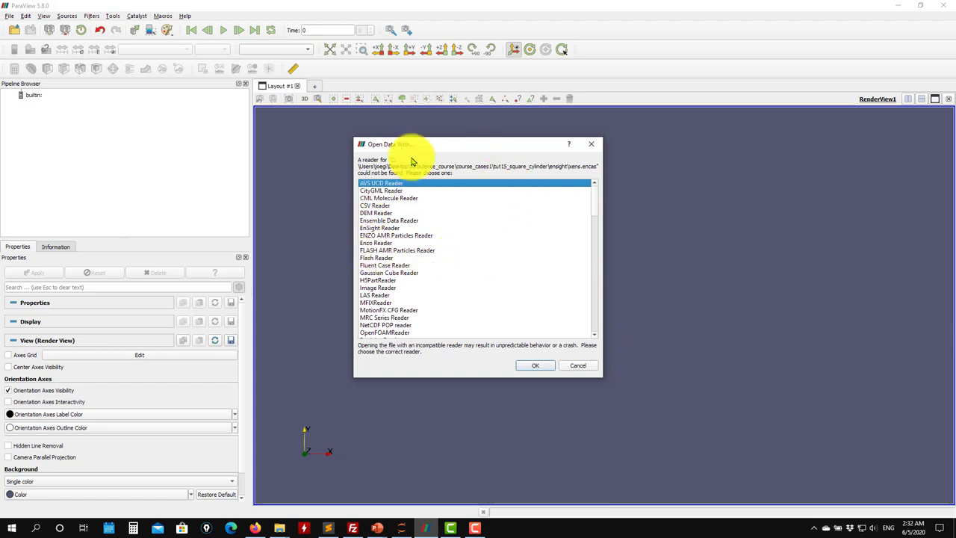
Choose the EnSight Reader for xens.encas and apply it to load the data with all point arrays
{"action": "left_click", "coordinate": [385, 227]}
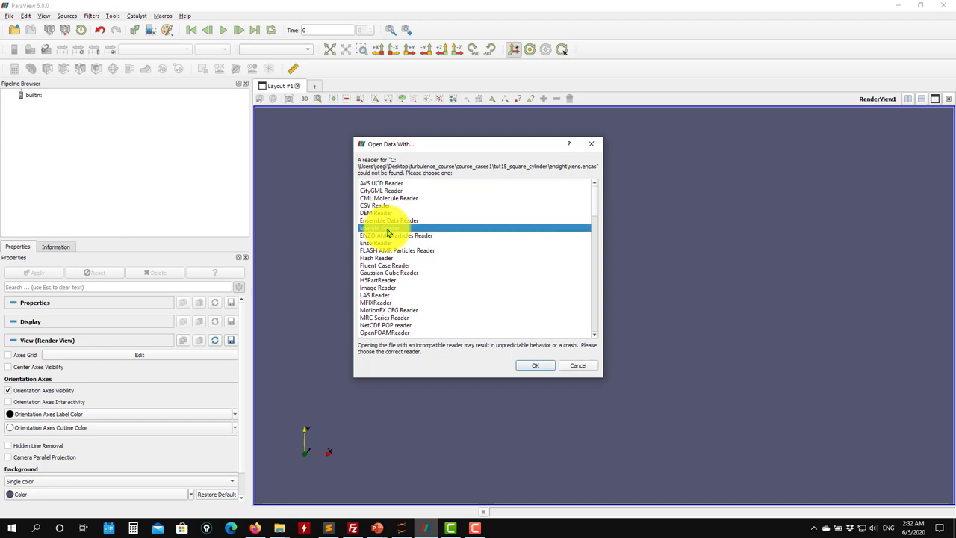
{"action": "left_click", "coordinate": [543, 367]}
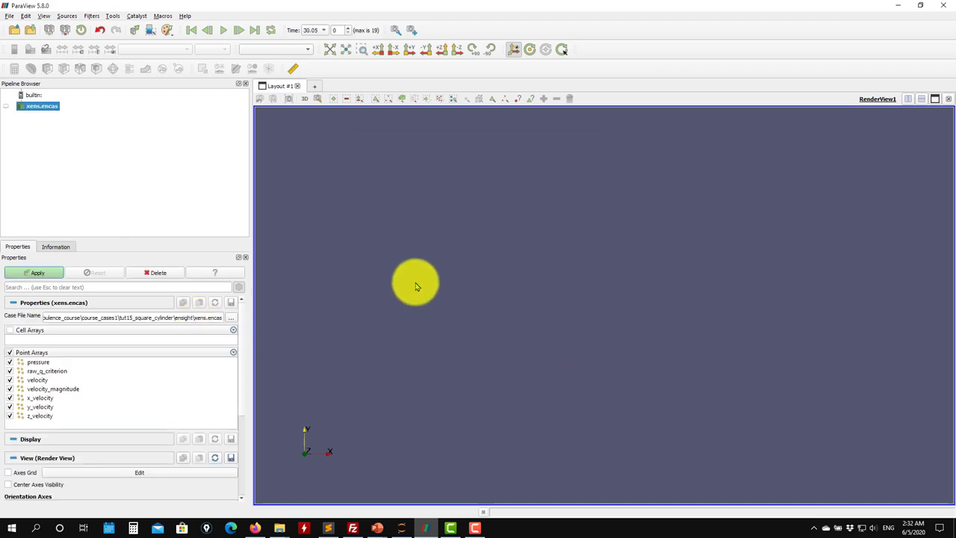
{"action": "left_click", "coordinate": [35, 273]}
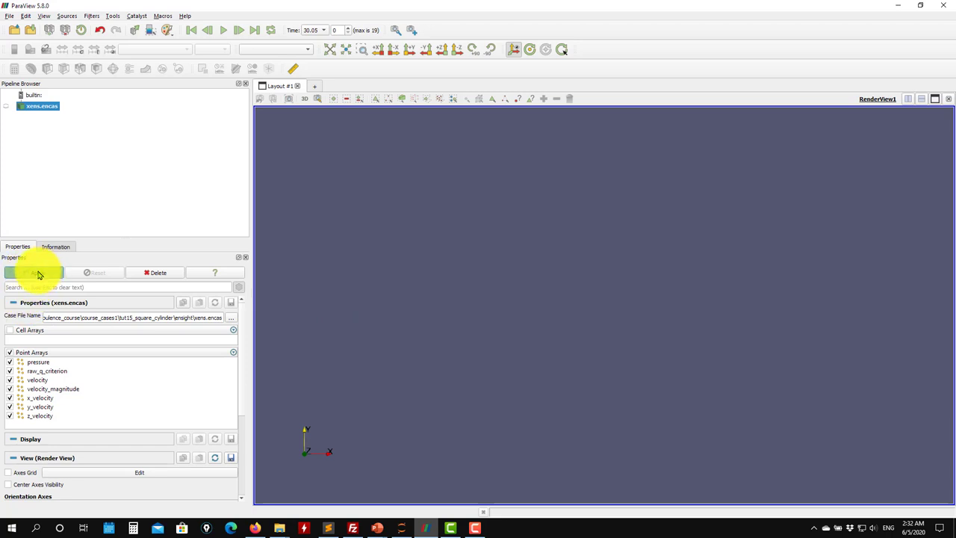
Orbit the loaded domain and examine the dataset's point arrays, display properties and render view settings
{"action": "left_click_drag", "start_coordinate": [399, 314], "coordinate": [249, 381]}
{"action": "left_click_drag", "start_coordinate": [537, 335], "coordinate": [551, 320]}
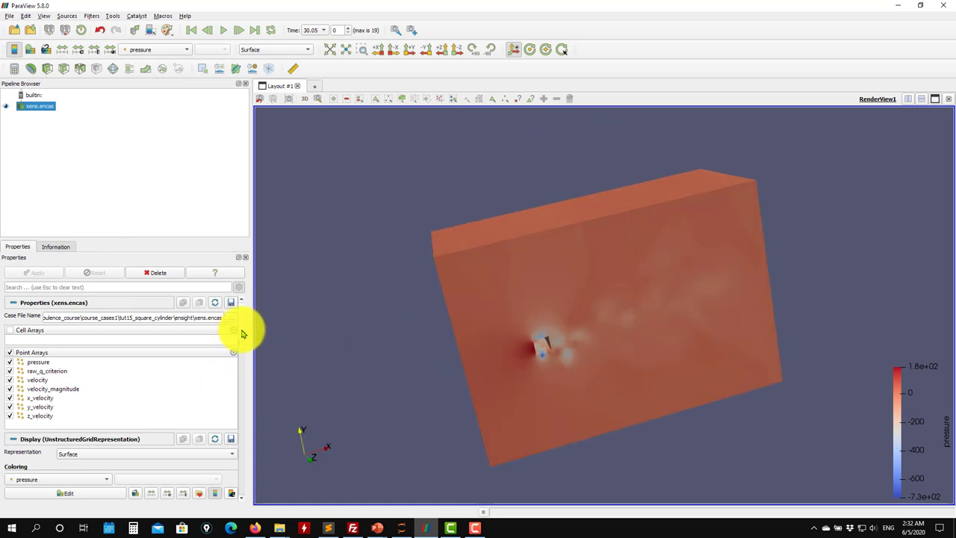
{"action": "scroll", "coordinate": [244, 333], "scroll_direction": "down", "scroll_amount": 3}
{"action": "scroll", "coordinate": [245, 331], "scroll_direction": "up", "scroll_amount": 3}
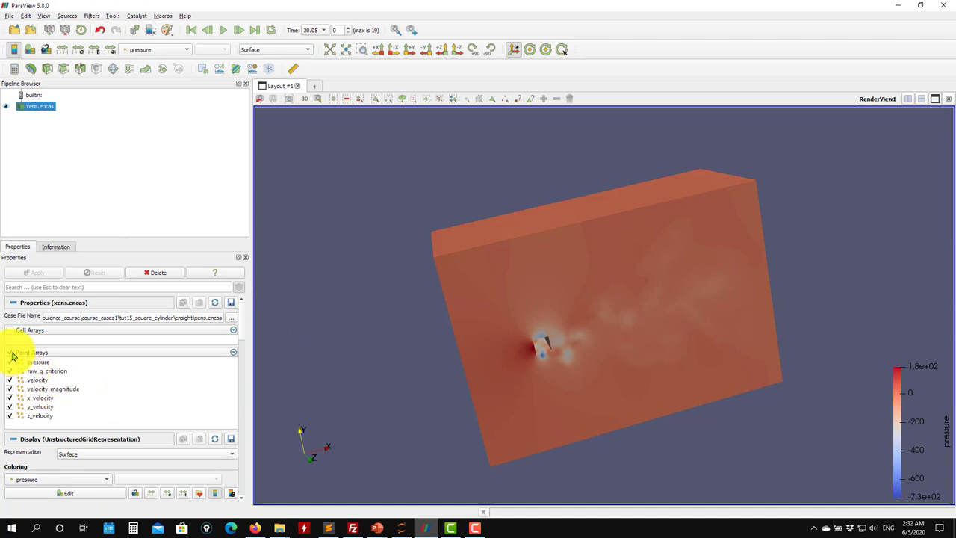
{"action": "left_click", "coordinate": [42, 276]}
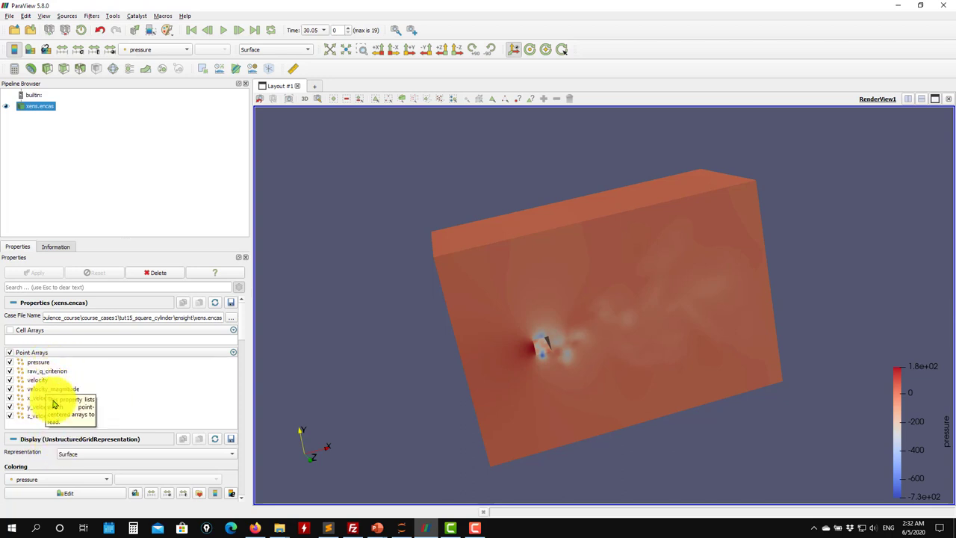
{"action": "left_click", "coordinate": [40, 382]}
{"action": "left_click", "coordinate": [42, 389]}
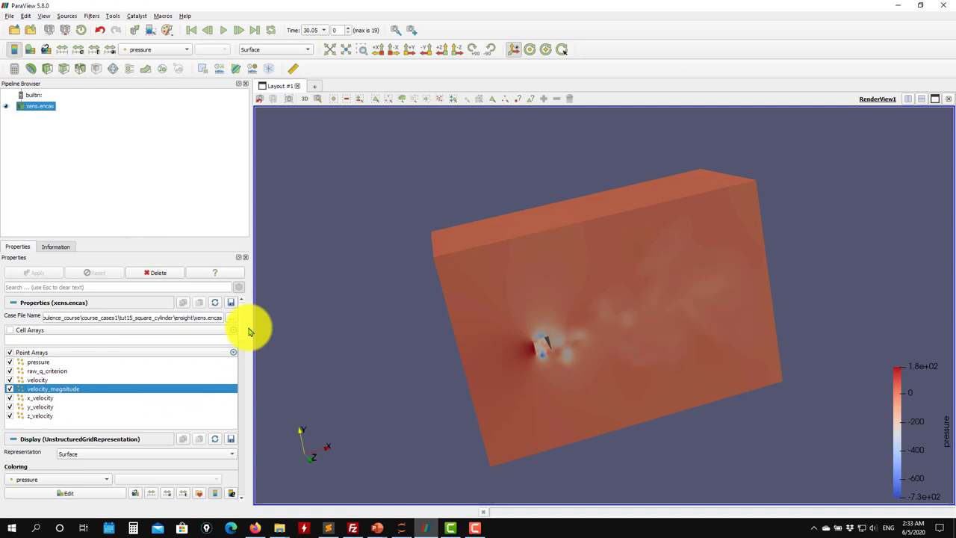
{"action": "left_click_drag", "start_coordinate": [240, 334], "coordinate": [236, 507]}
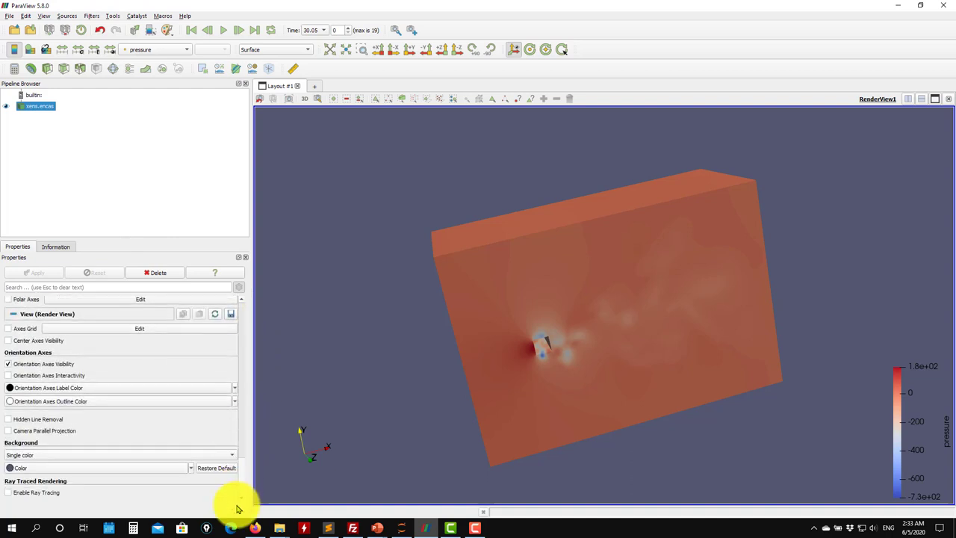
Set the render view's single background color to white
{"action": "left_click", "coordinate": [191, 471]}
{"action": "left_click", "coordinate": [35, 527]}
{"action": "mouse_move", "coordinate": [309, 343]}
{"action": "left_mouse_down"}
{"action": "mouse_move", "coordinate": [388, 335]}
{"action": "mouse_move", "coordinate": [328, 320]}
{"action": "mouse_move", "coordinate": [341, 342]}
{"action": "mouse_move", "coordinate": [327, 349]}
{"action": "left_mouse_up"}
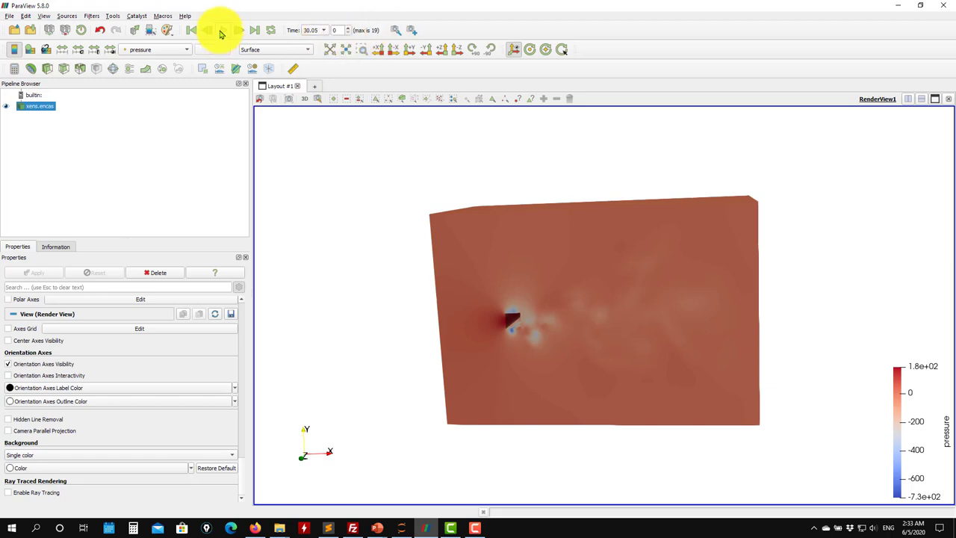
Review the available time steps and play the pressure animation on the domain, pausing at time 30.3
{"action": "left_click", "coordinate": [321, 30]}
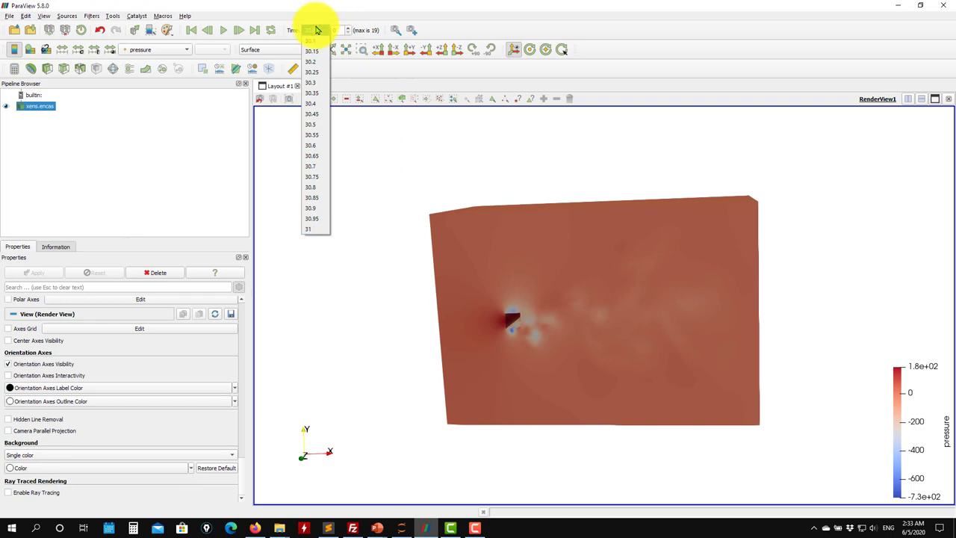
{"action": "left_click", "coordinate": [315, 28]}
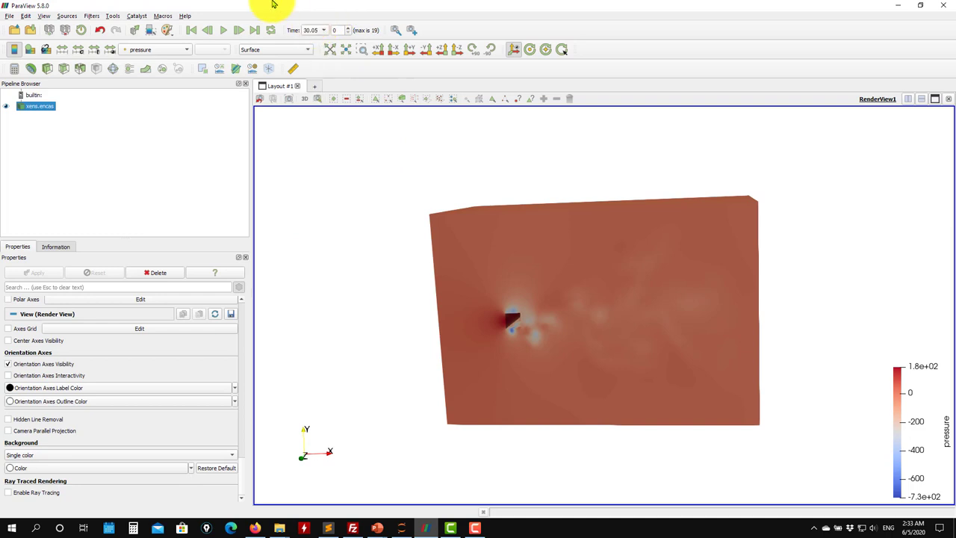
{"action": "left_click", "coordinate": [224, 33]}
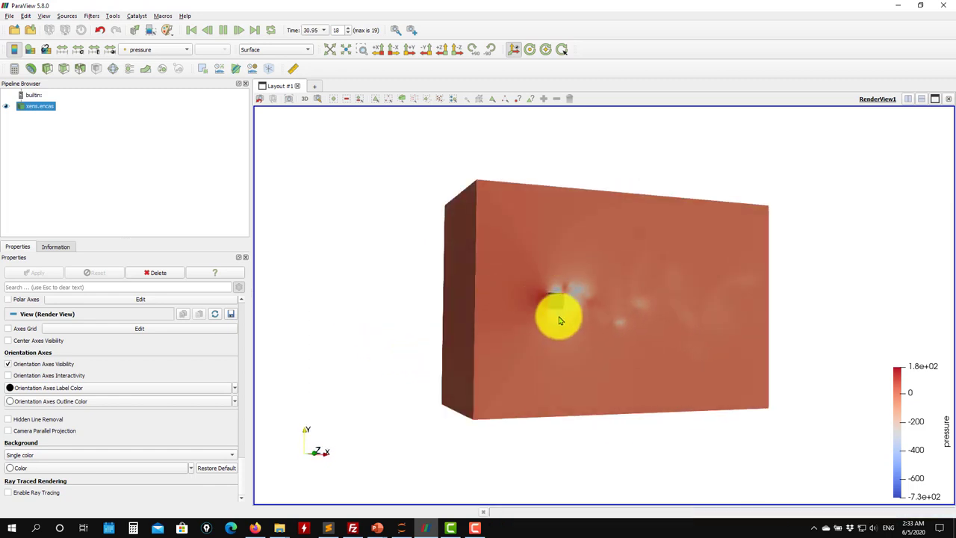
{"action": "left_click", "coordinate": [226, 31]}
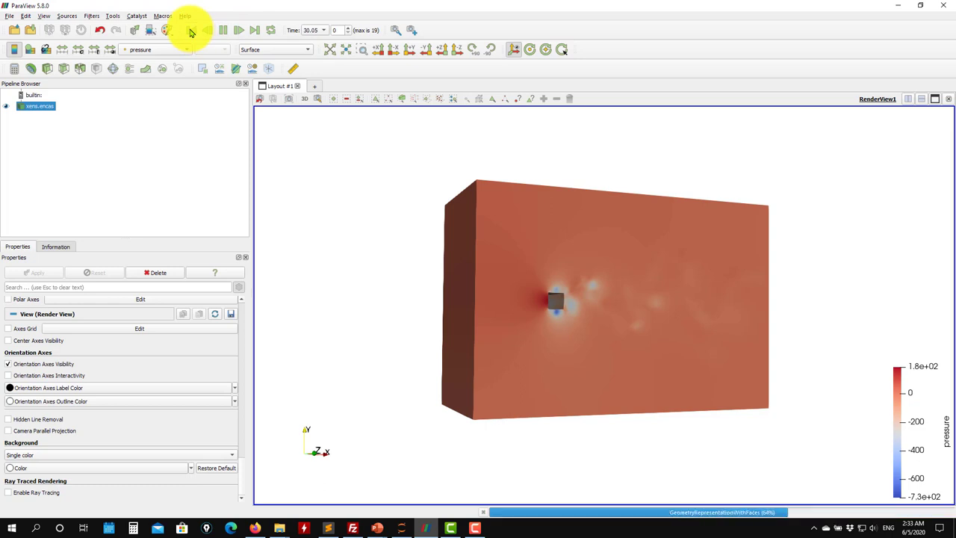
{"action": "left_click", "coordinate": [222, 30]}
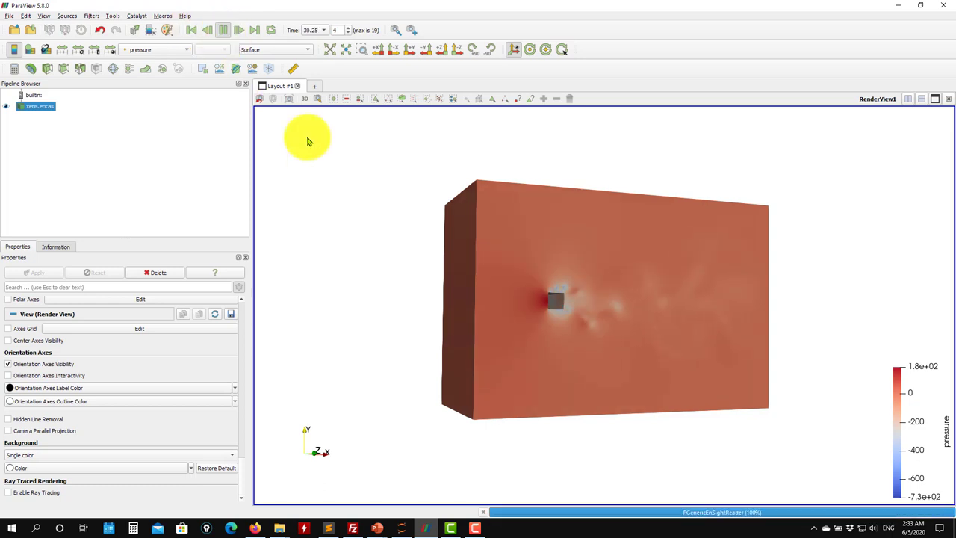
{"action": "left_click_drag", "start_coordinate": [470, 252], "coordinate": [391, 258]}
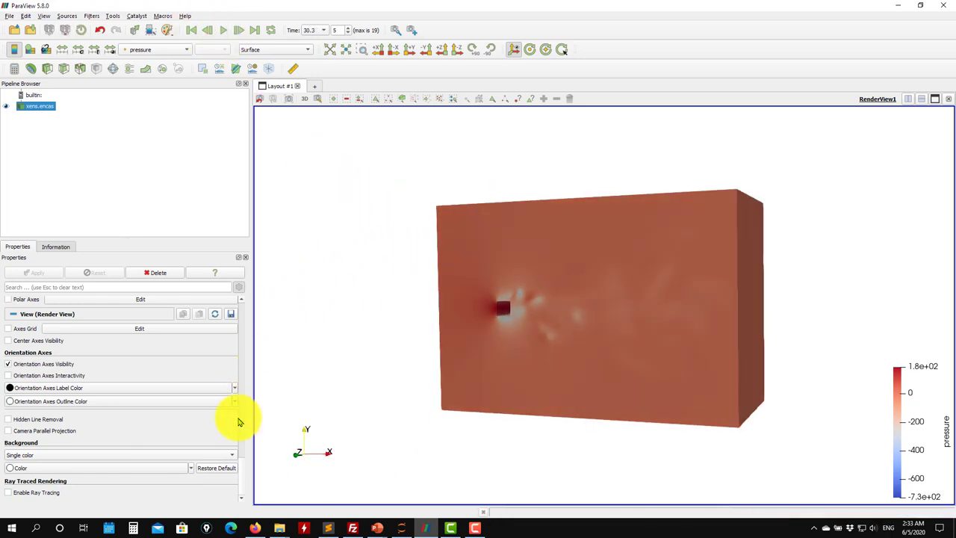
Extract the fluid-1 block from xens.encas with the Extract Block filter and hide the extracted block
{"action": "left_click_drag", "start_coordinate": [242, 486], "coordinate": [254, 302]}
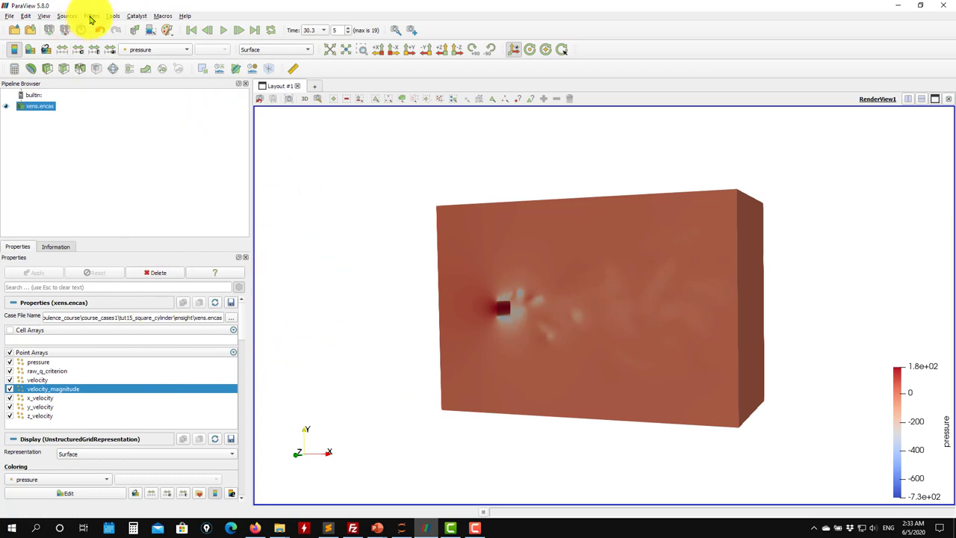
{"action": "left_click", "coordinate": [90, 16]}
{"action": "mouse_move", "coordinate": [107, 66]}
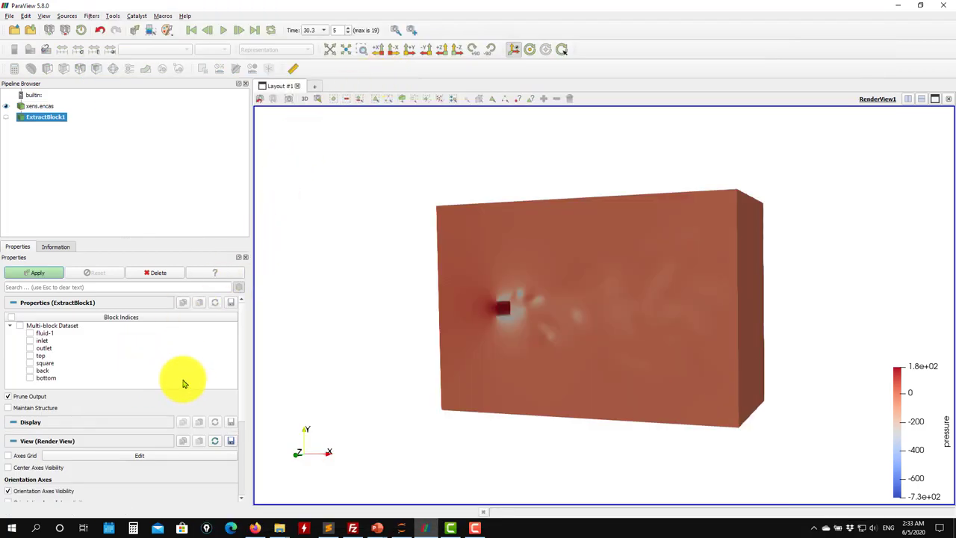
{"action": "scroll", "coordinate": [241, 358], "scroll_direction": "down", "scroll_amount": 5}
{"action": "scroll", "coordinate": [118, 331], "scroll_direction": "up", "scroll_amount": 5}
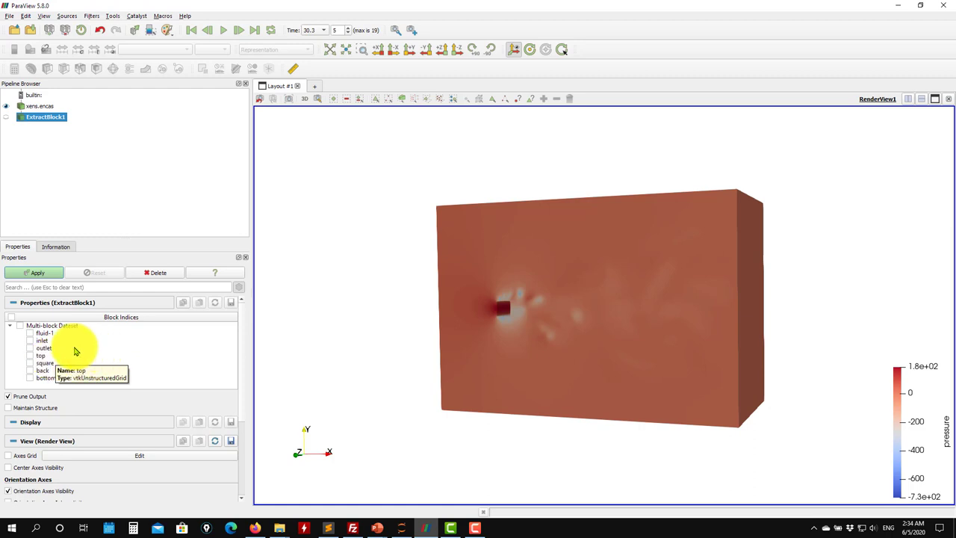
{"action": "left_click", "coordinate": [30, 333]}
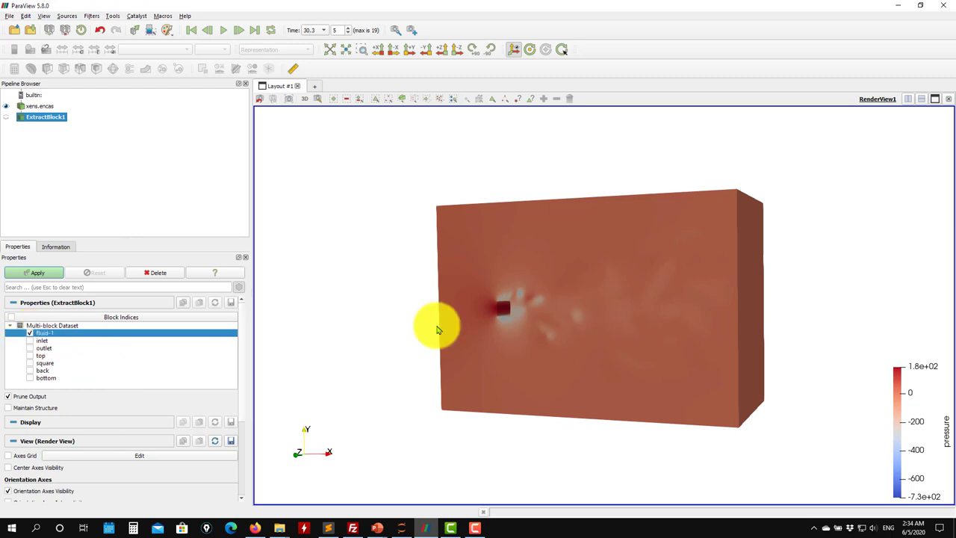
{"action": "left_click", "coordinate": [37, 273]}
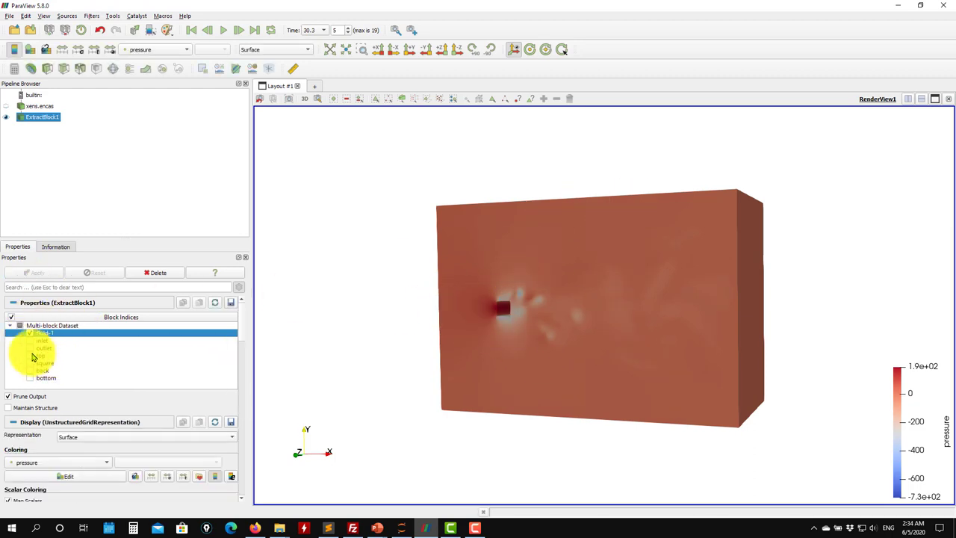
{"action": "left_click_drag", "start_coordinate": [560, 235], "coordinate": [591, 213]}
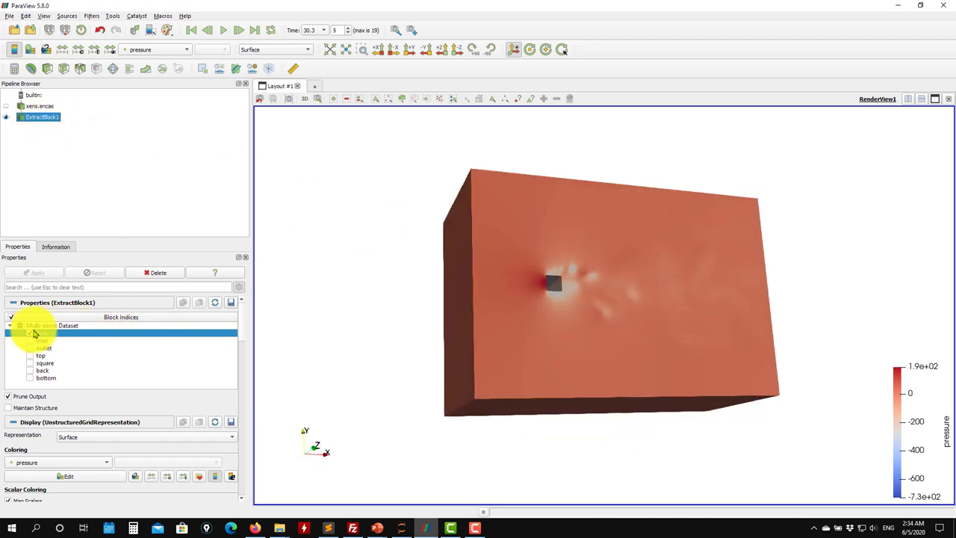
{"action": "left_click", "coordinate": [8, 118]}
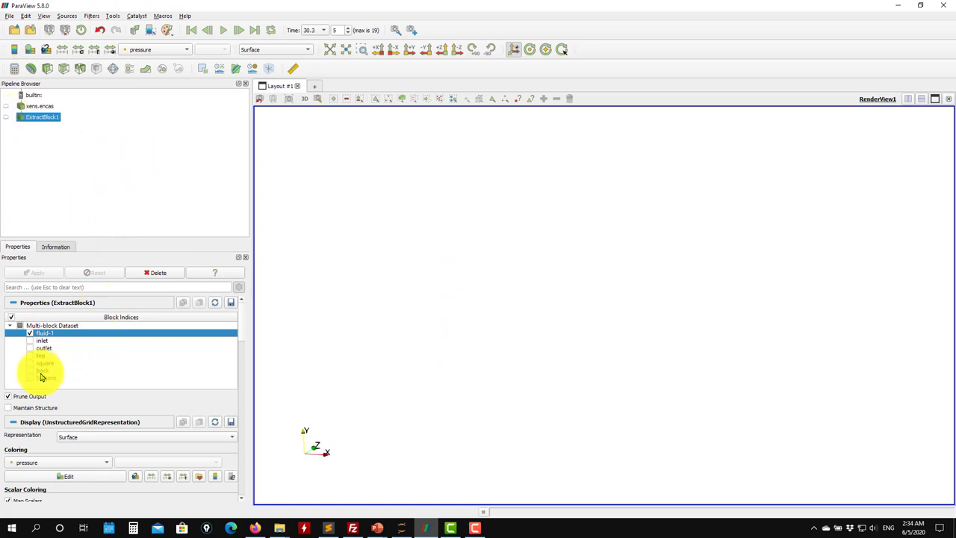
Extract the square block from xens.encas with a second Extract Block filter
{"action": "left_click", "coordinate": [35, 110]}
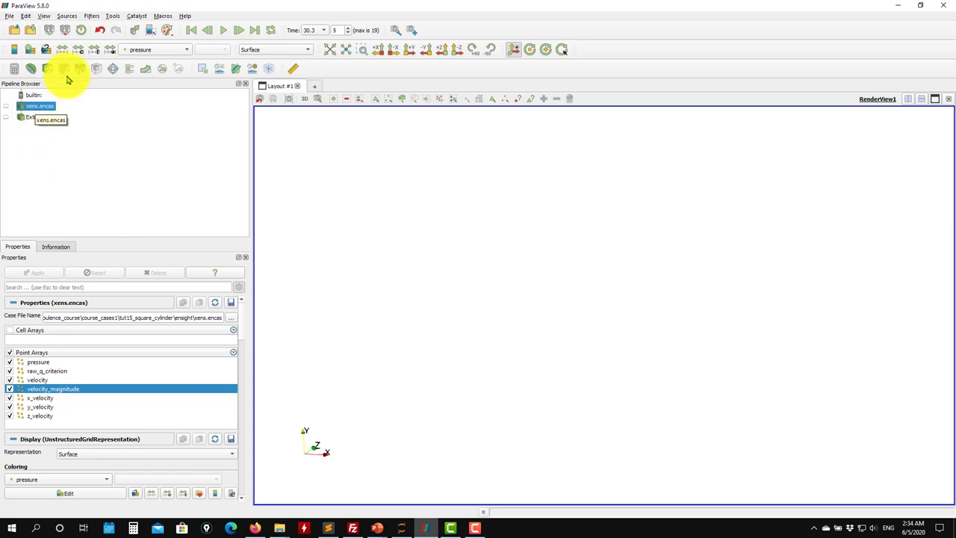
{"action": "left_click", "coordinate": [91, 17]}
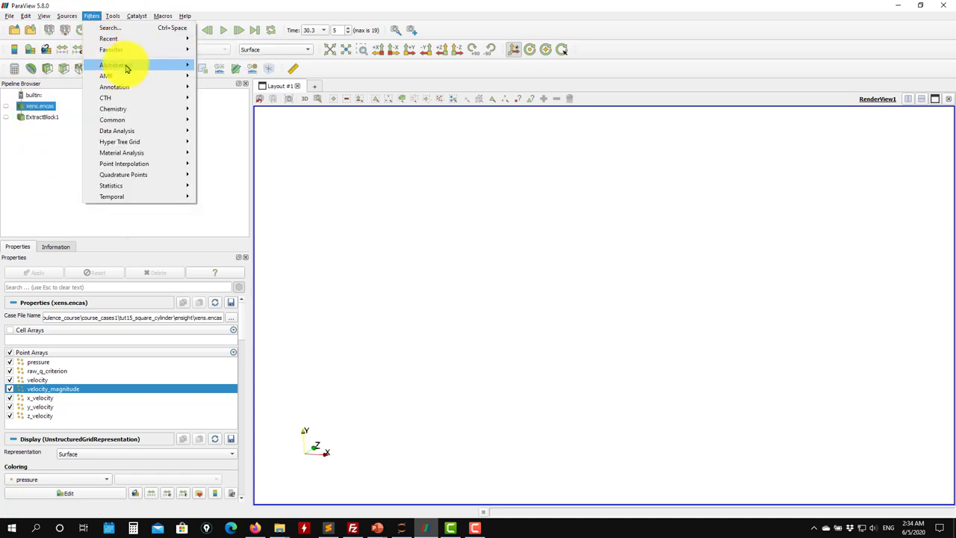
{"action": "mouse_move", "coordinate": [127, 68]}
{"action": "left_click", "coordinate": [377, 73]}
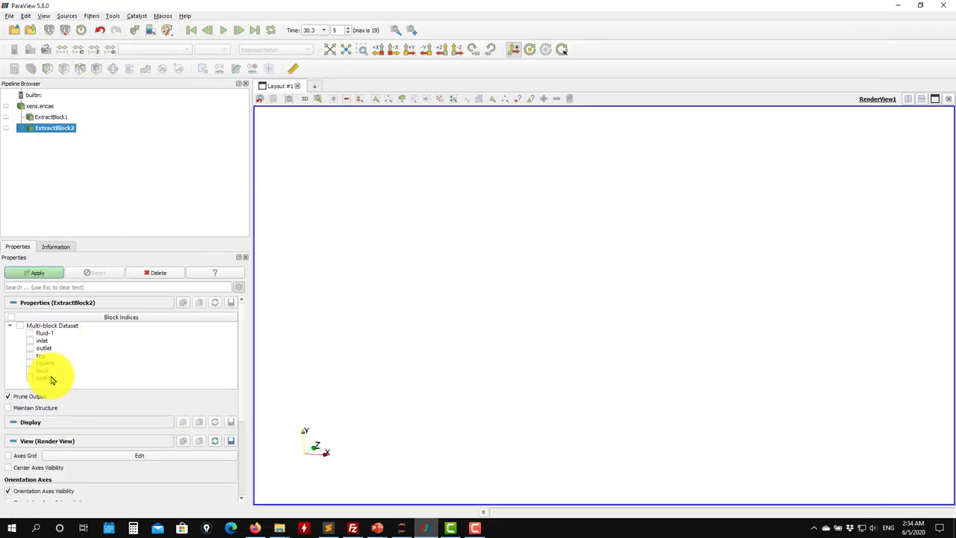
{"action": "left_click", "coordinate": [47, 274]}
{"action": "left_click_drag", "start_coordinate": [473, 315], "coordinate": [410, 323]}
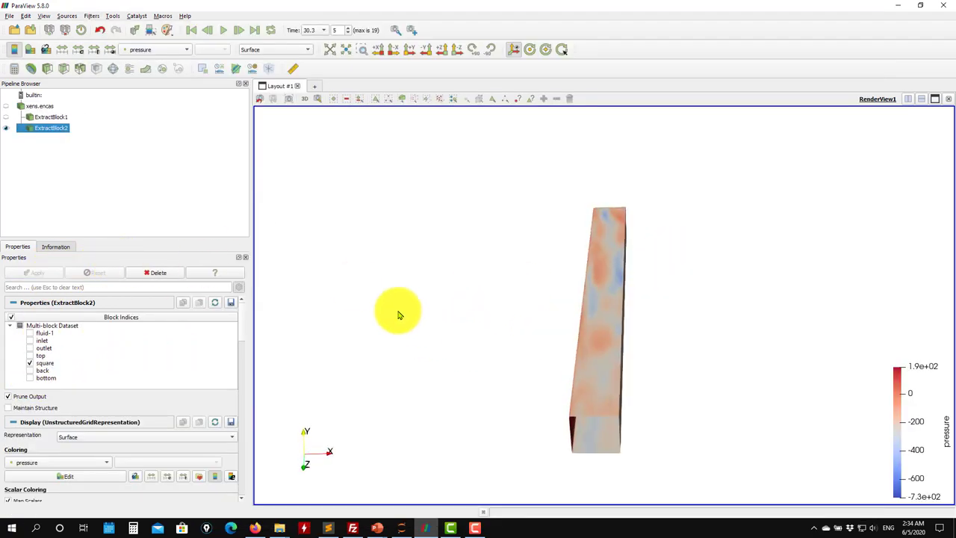
Switch the coloring of the extracted square cylinder to Solid Color
{"action": "left_click", "coordinate": [176, 50]}
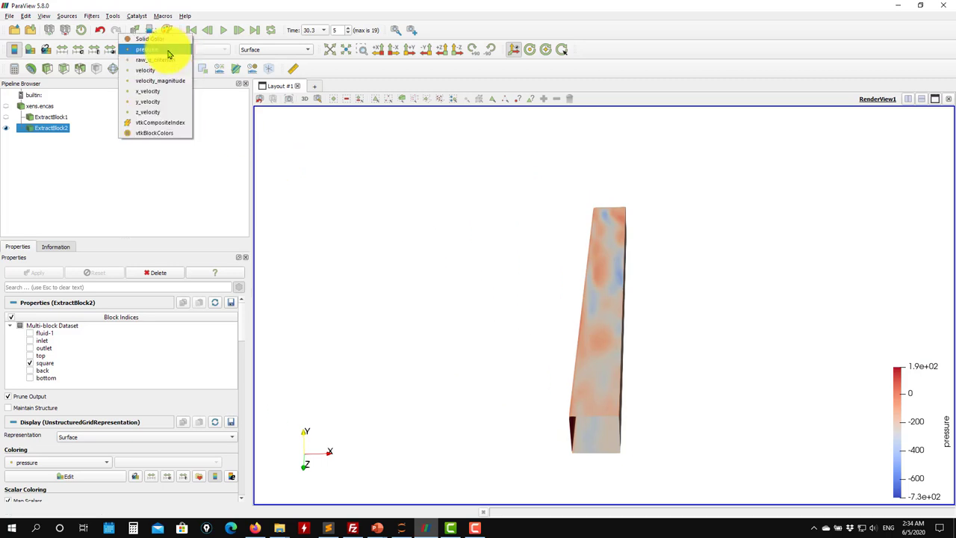
{"action": "left_click", "coordinate": [169, 54]}
{"action": "left_click_drag", "start_coordinate": [550, 299], "coordinate": [444, 247]}
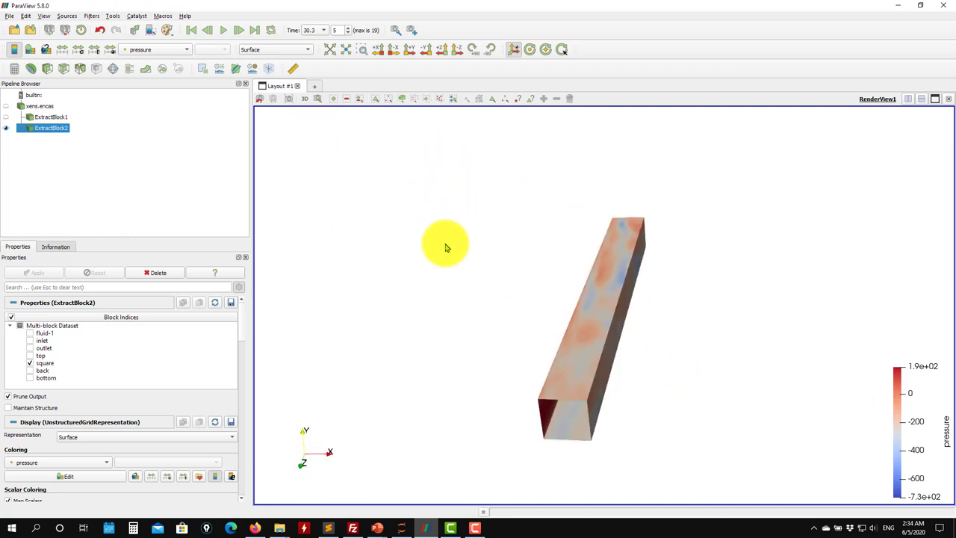
{"action": "left_click", "coordinate": [166, 50]}
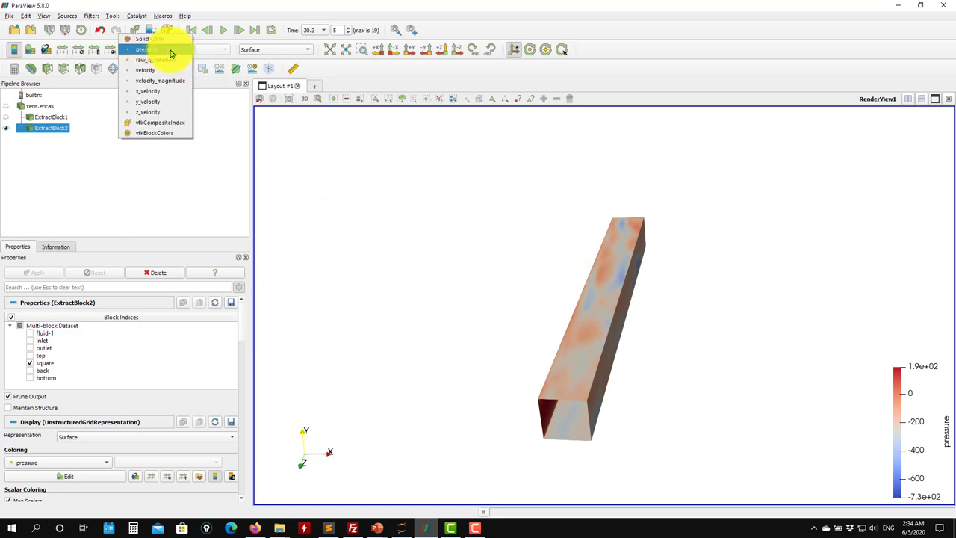
{"action": "left_click", "coordinate": [592, 250]}
{"action": "left_click", "coordinate": [167, 50]}
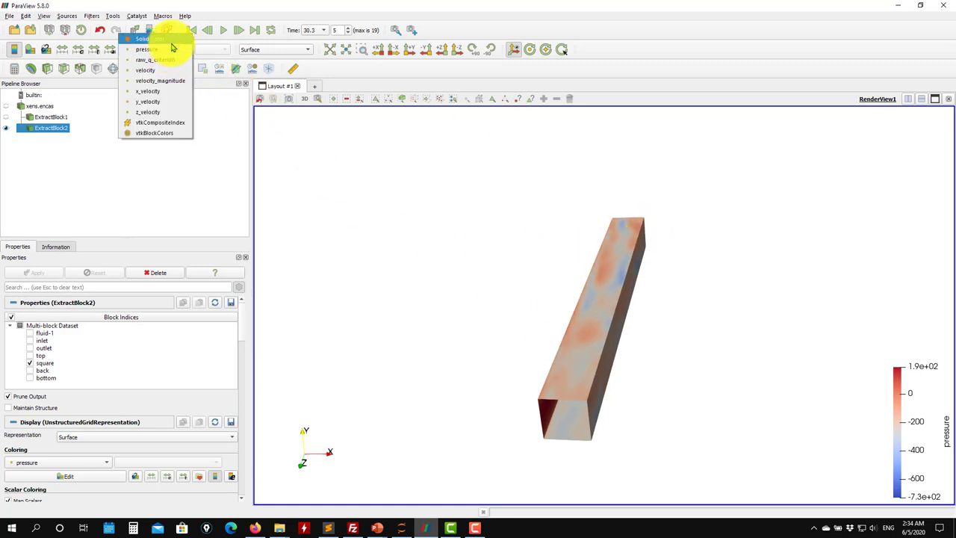
{"action": "left_click", "coordinate": [158, 38]}
{"action": "left_click_drag", "start_coordinate": [423, 288], "coordinate": [446, 271]}
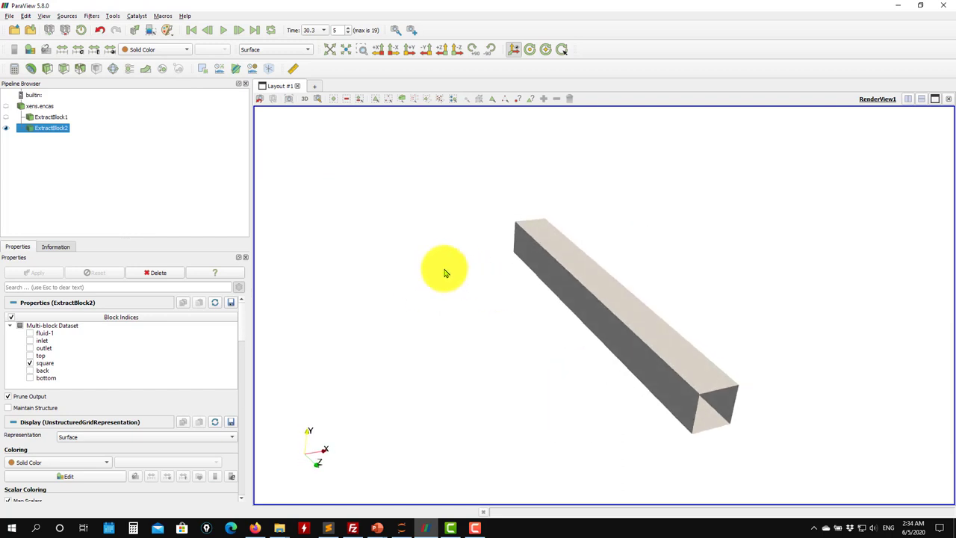
Create a contour of the fluid-1 block by raw_q_criterion with a single isosurface value of 100
{"action": "left_click", "coordinate": [53, 117]}
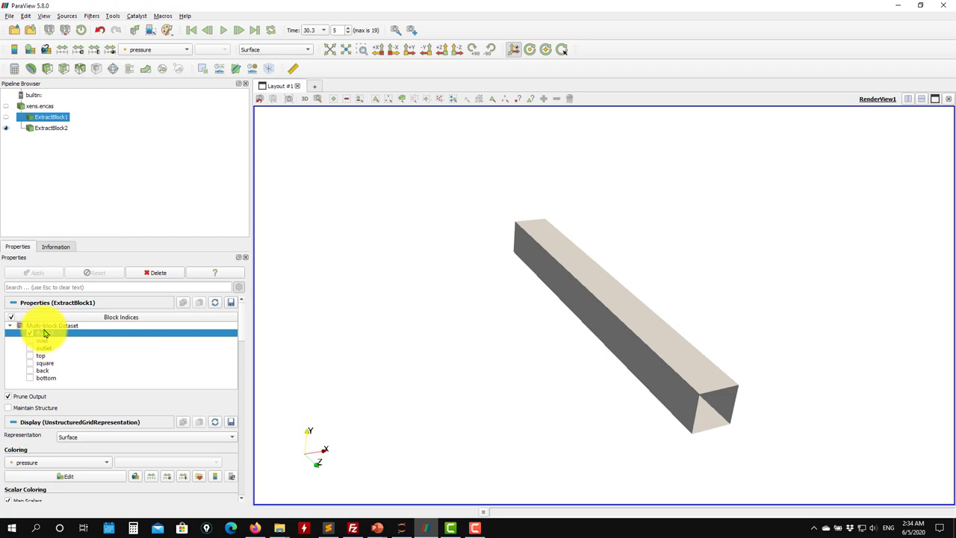
{"action": "left_click_drag", "start_coordinate": [459, 306], "coordinate": [440, 320]}
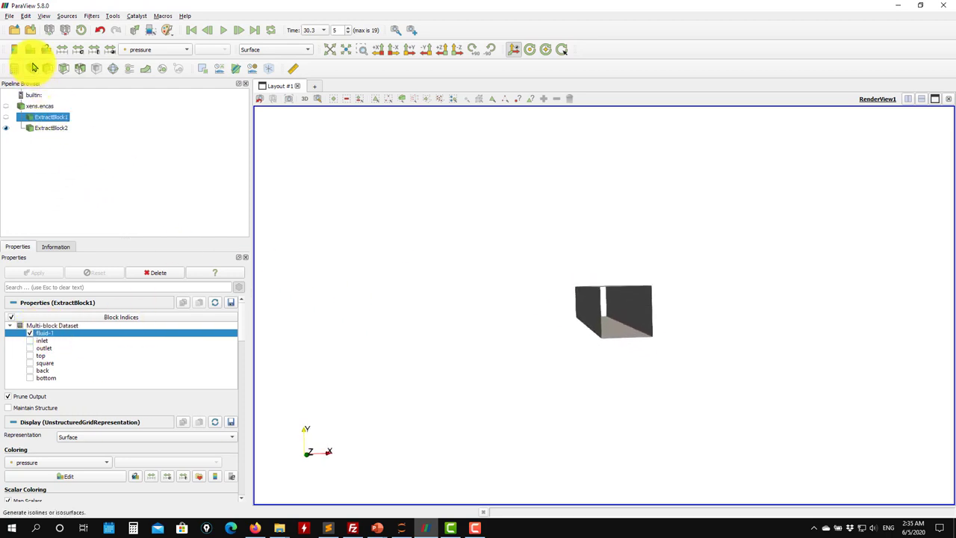
{"action": "left_click", "coordinate": [33, 68]}
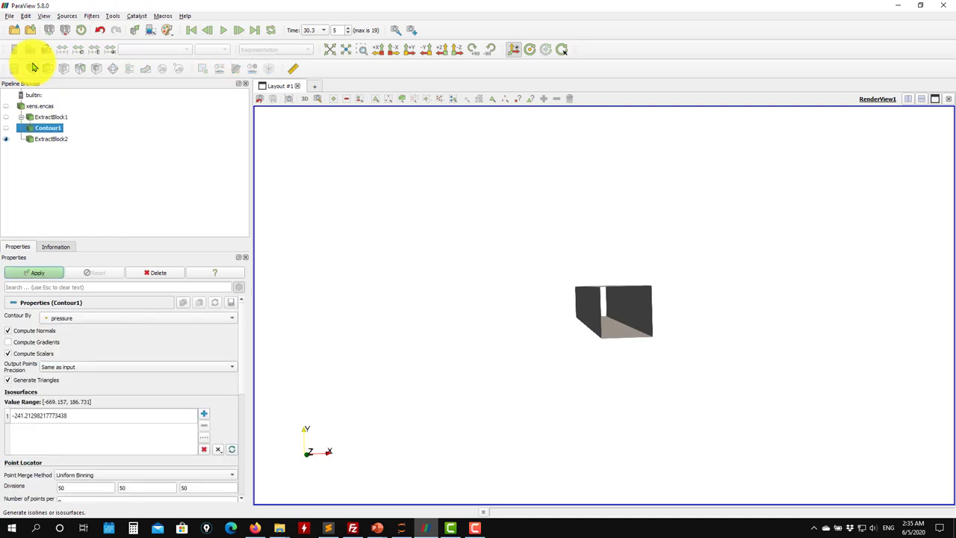
{"action": "left_click", "coordinate": [99, 321]}
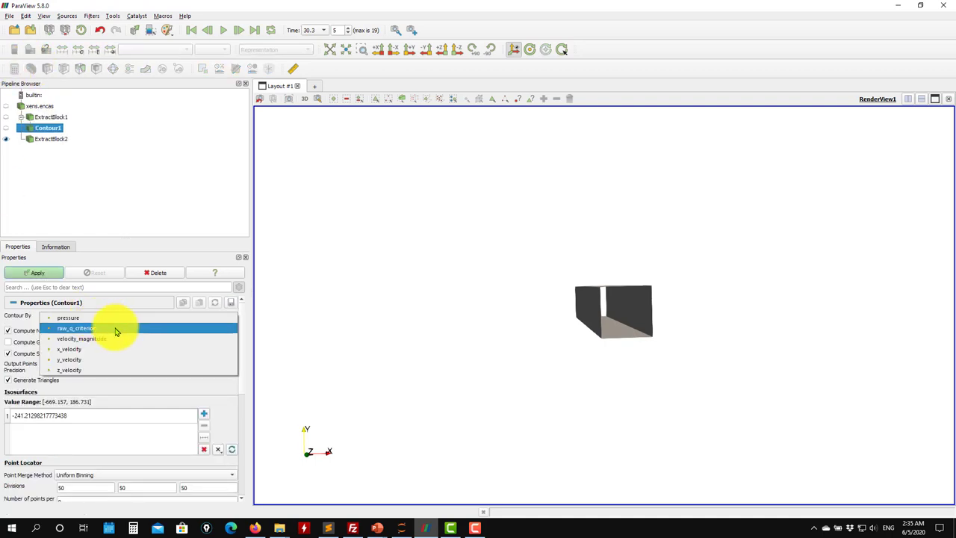
{"action": "left_click", "coordinate": [117, 328]}
{"action": "double_click", "coordinate": [85, 415]}
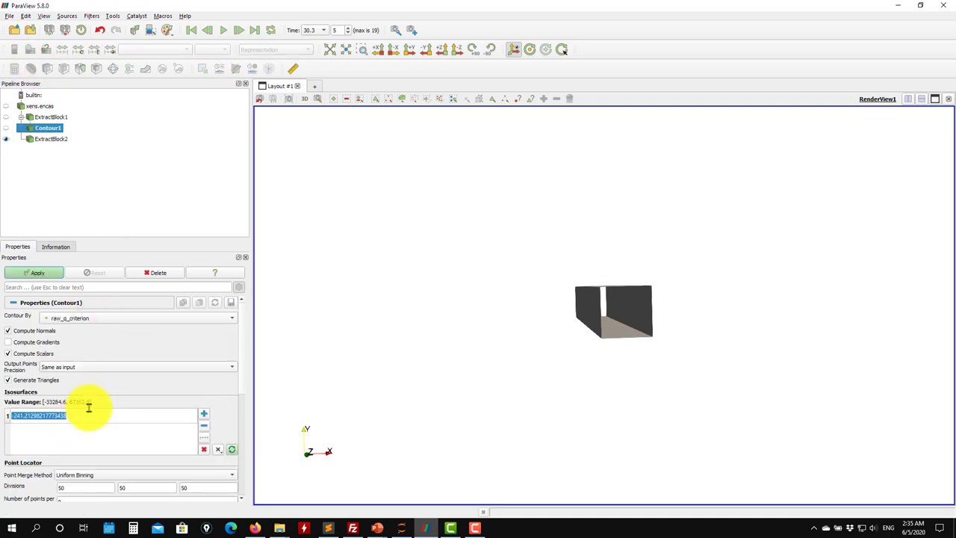
{"action": "type", "text": "100"}
{"action": "key", "text": "Return"}
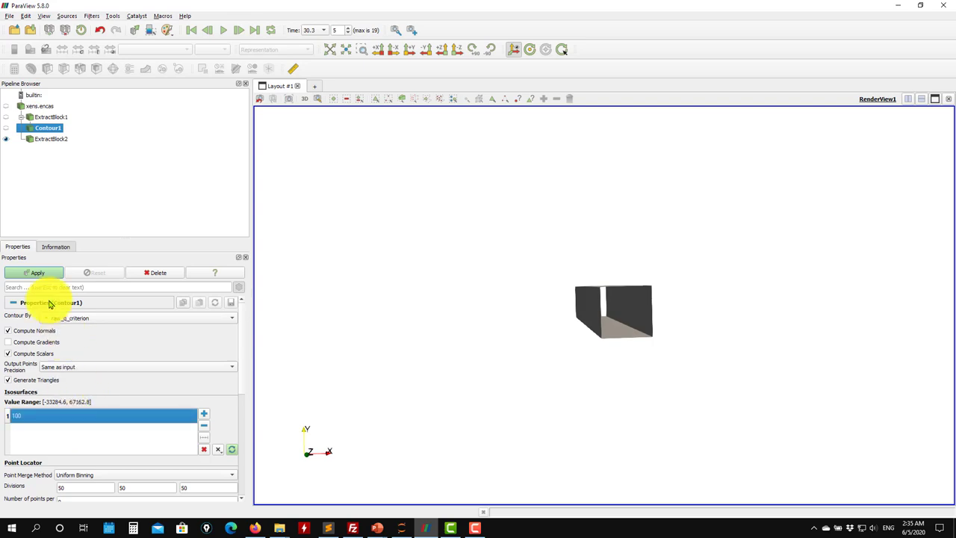
{"action": "left_click", "coordinate": [40, 277]}
{"action": "left_click_drag", "start_coordinate": [515, 269], "coordinate": [617, 284]}
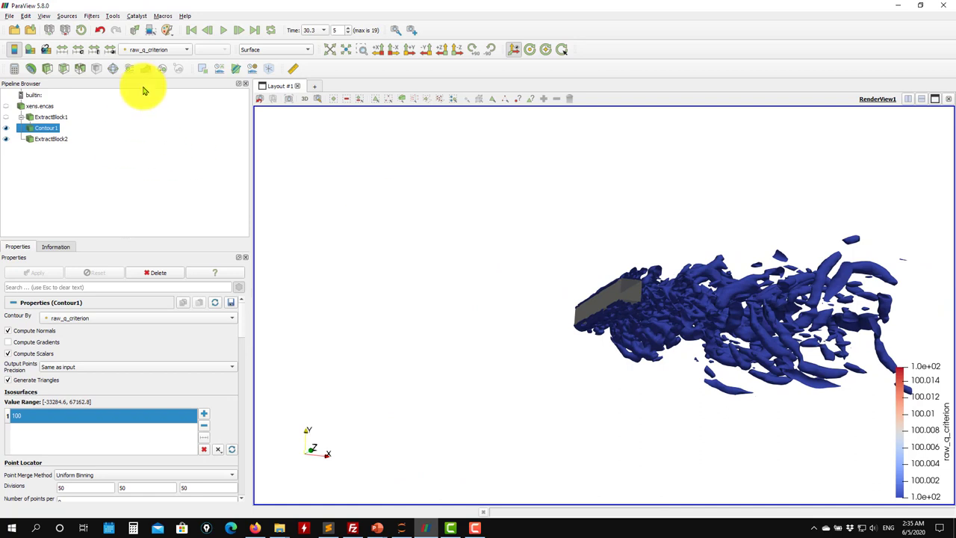
Color the Q-criterion contour with Solid Color and change that color to turquoise
{"action": "left_click", "coordinate": [157, 52]}
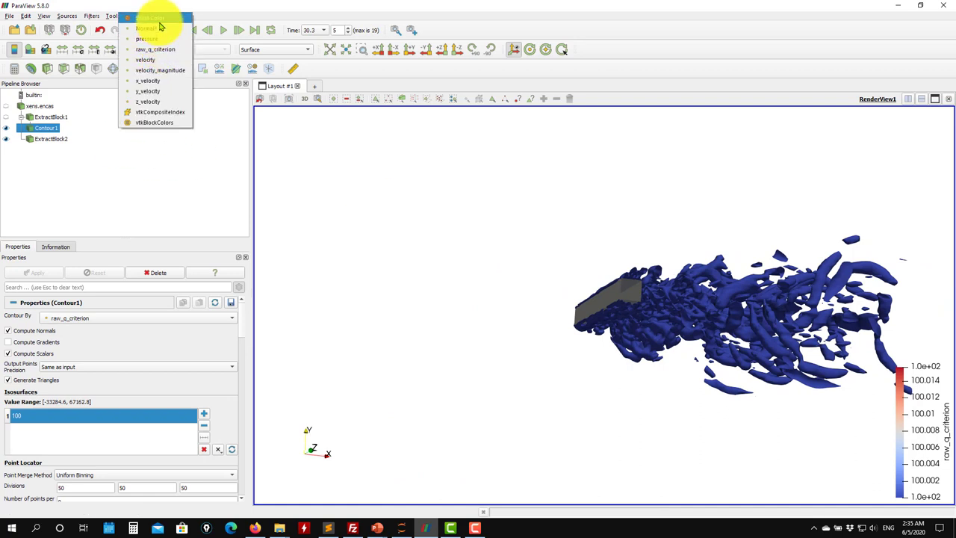
{"action": "left_click", "coordinate": [159, 22]}
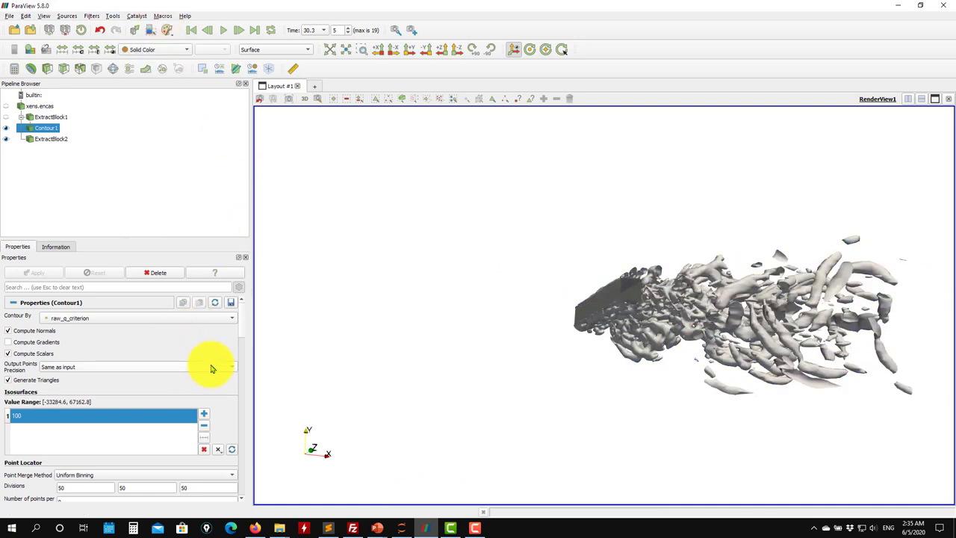
{"action": "scroll", "coordinate": [243, 330], "scroll_direction": "down", "scroll_amount": 1}
{"action": "scroll", "coordinate": [244, 336], "scroll_direction": "down", "scroll_amount": 4}
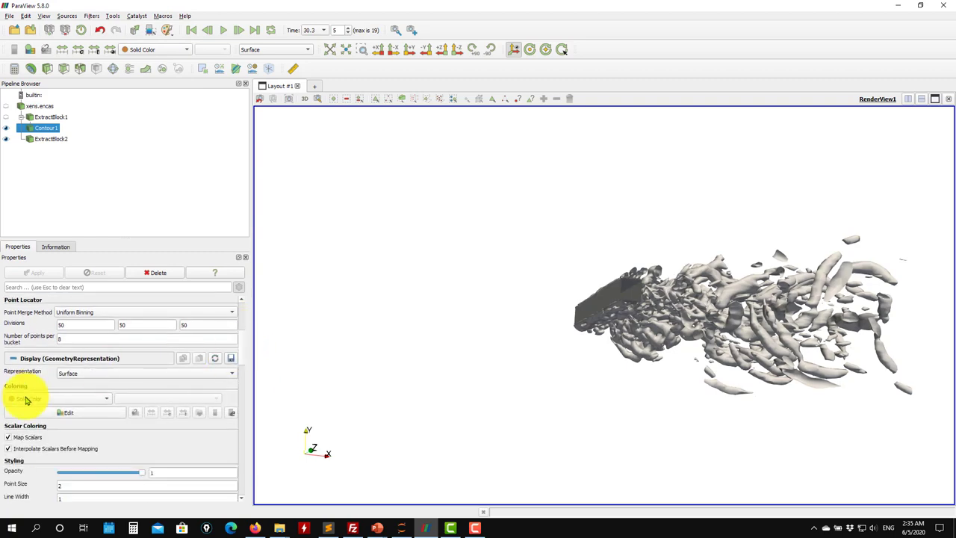
{"action": "left_click", "coordinate": [52, 417]}
{"action": "left_click", "coordinate": [443, 209]}
{"action": "left_click", "coordinate": [539, 354]}
{"action": "left_click_drag", "start_coordinate": [535, 359], "coordinate": [572, 397]}
Examine the vortices behind the square cylinder up close and play the animation of the Q-criterion isosurface
{"action": "scroll", "coordinate": [636, 388], "scroll_direction": "up", "scroll_amount": 5}
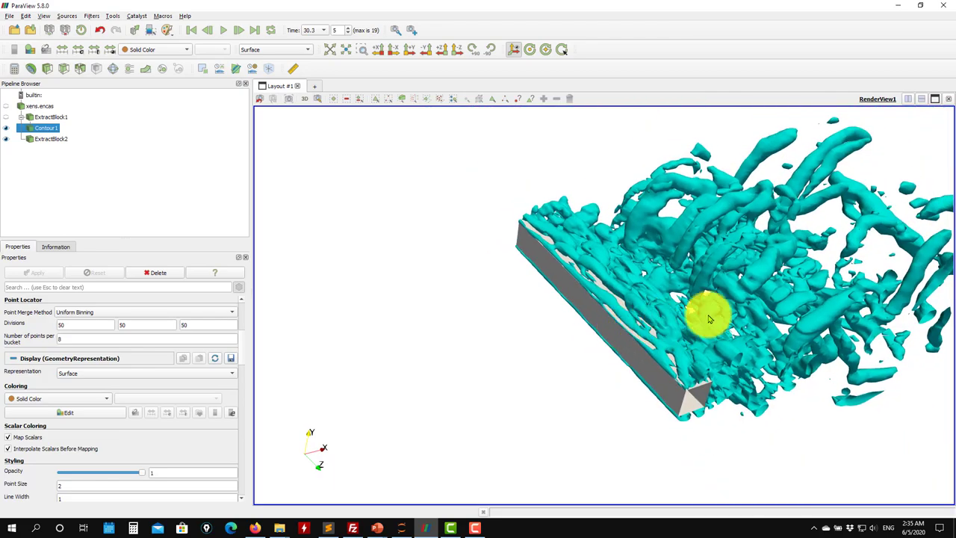
{"action": "scroll", "coordinate": [665, 320], "scroll_direction": "up", "scroll_amount": 3}
{"action": "scroll", "coordinate": [565, 341], "scroll_direction": "down", "scroll_amount": 3}
{"action": "left_click_drag", "start_coordinate": [702, 322], "coordinate": [418, 224]}
{"action": "left_click", "coordinate": [224, 30]}
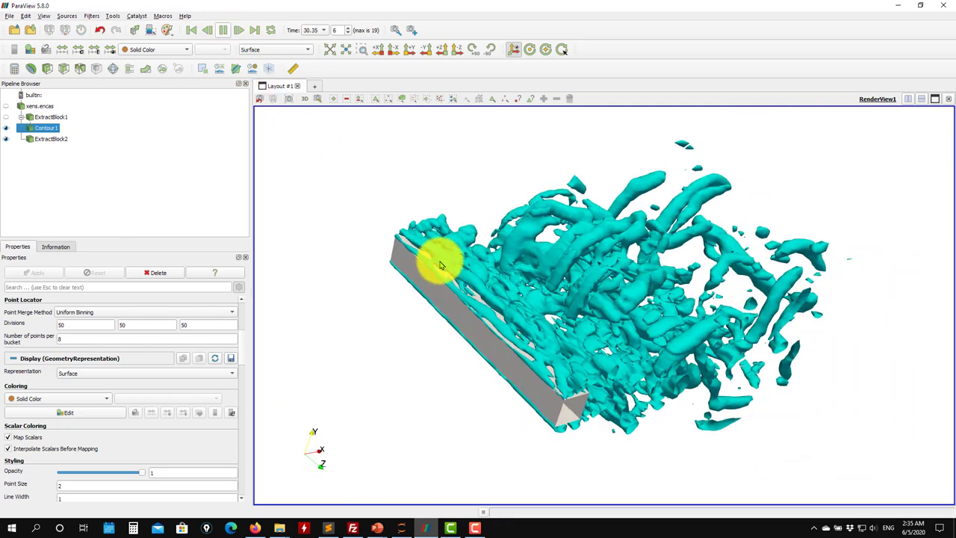
View the animated Q-criterion isosurface from several angles around the square cylinder and stop the playback
{"action": "left_click_drag", "start_coordinate": [445, 267], "coordinate": [285, 139]}
{"action": "left_click_drag", "start_coordinate": [404, 227], "coordinate": [252, 67]}
{"action": "left_click", "coordinate": [224, 31]}
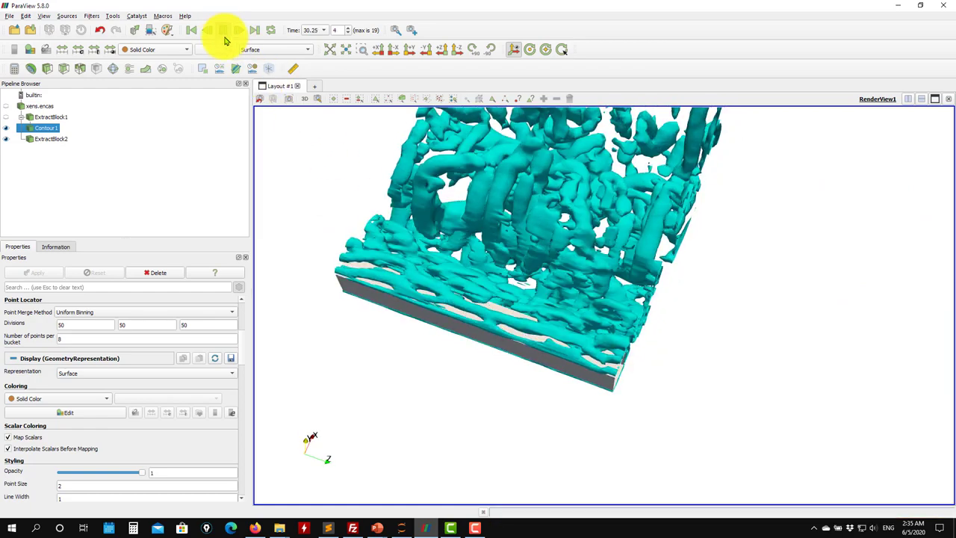
{"action": "left_click_drag", "start_coordinate": [465, 217], "coordinate": [565, 288]}
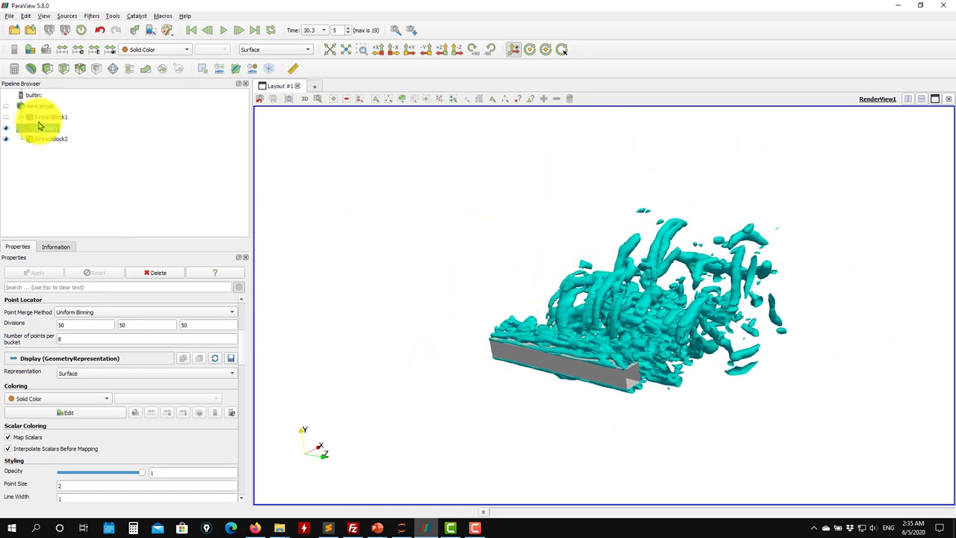
Slice the extracted fluid block with a plane whose normal points along Z
{"action": "left_click", "coordinate": [66, 118]}
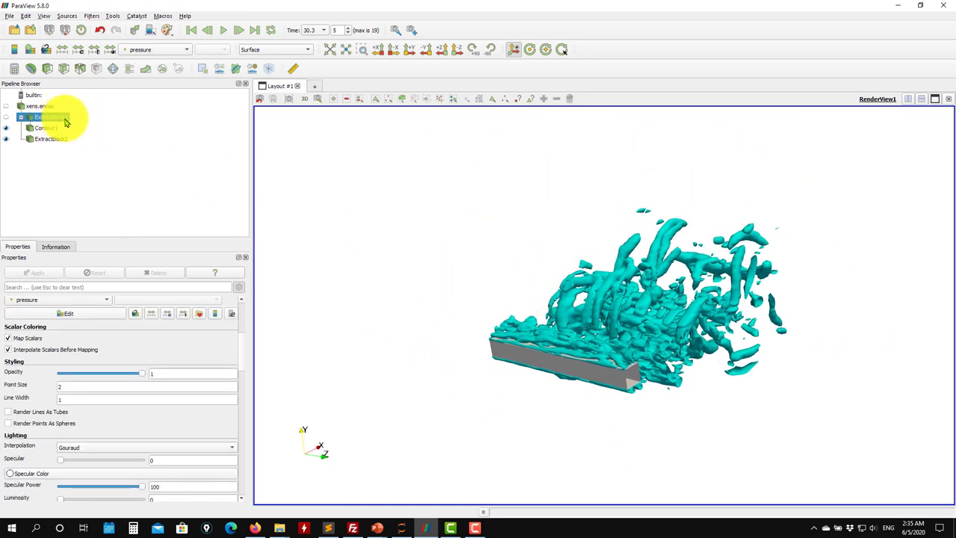
{"action": "left_click", "coordinate": [66, 73]}
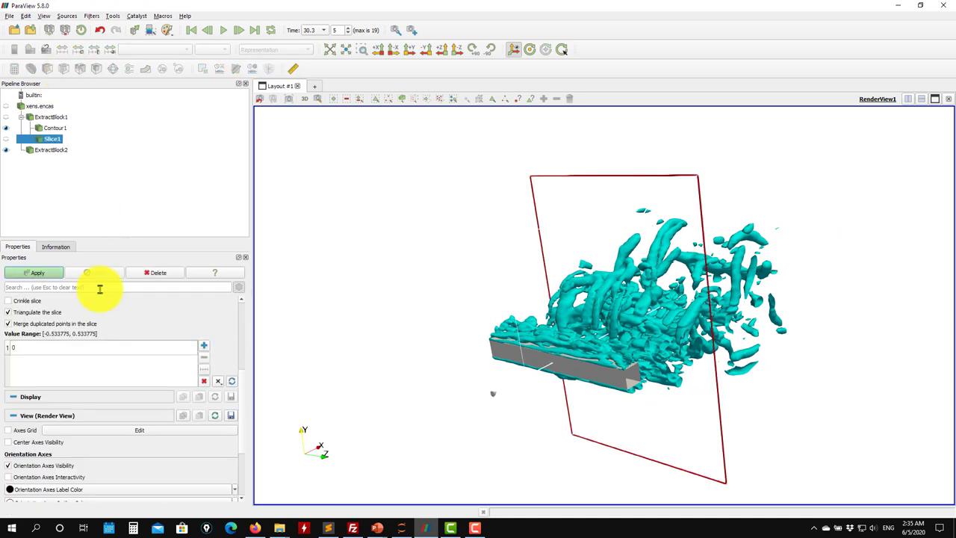
{"action": "left_click_drag", "start_coordinate": [241, 391], "coordinate": [244, 299]}
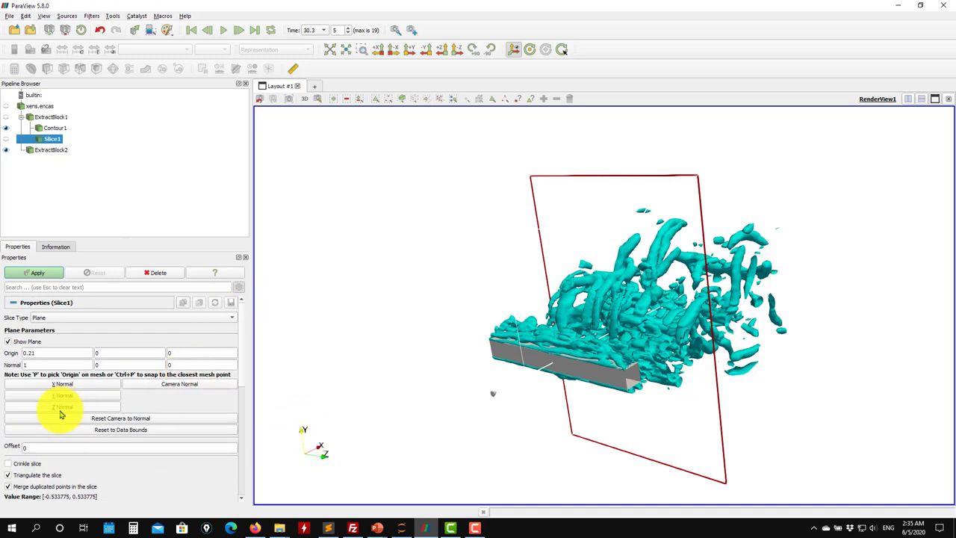
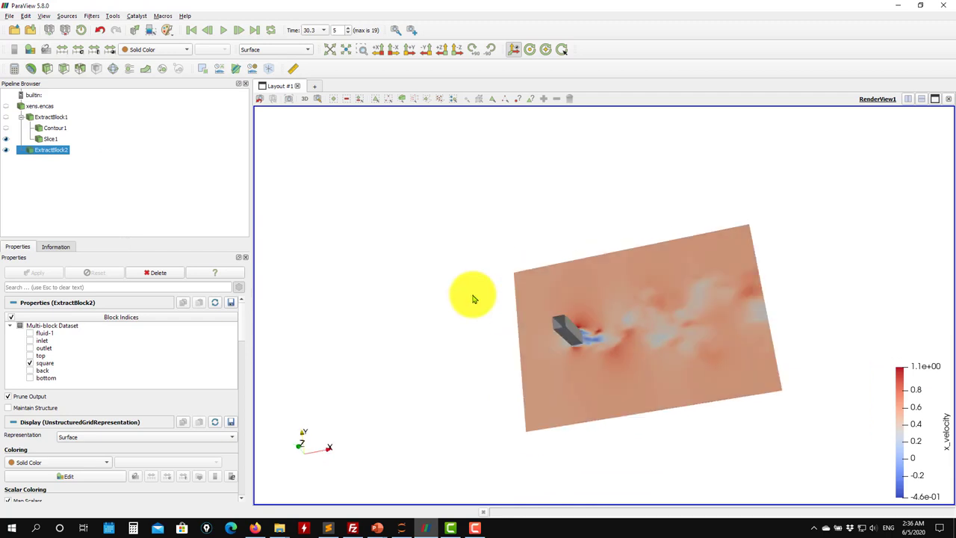
Change the solid color of the extracted square cylinder to green (#00ff00)
{"action": "left_click_drag", "start_coordinate": [572, 374], "coordinate": [593, 348]}
{"action": "scroll", "coordinate": [592, 348], "scroll_direction": "up", "scroll_amount": 5}
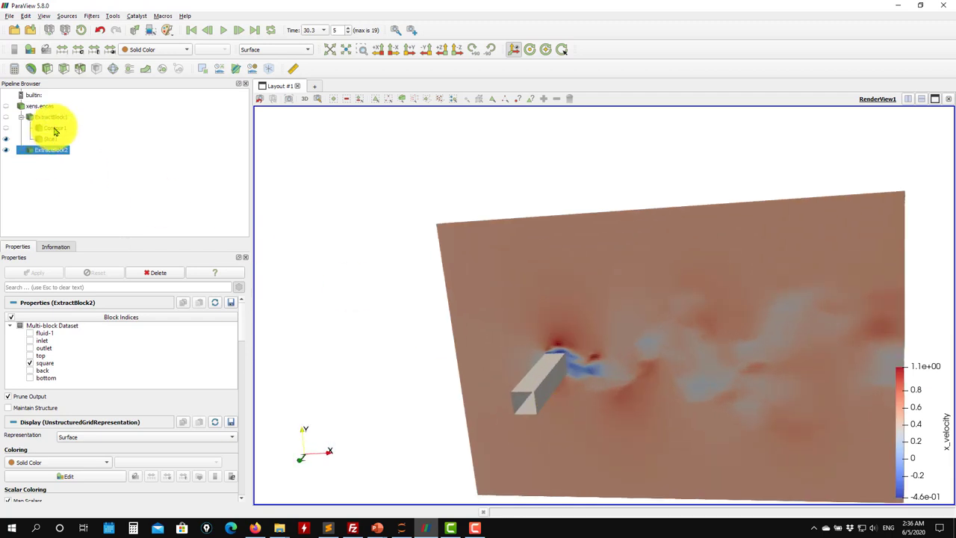
{"action": "left_click", "coordinate": [49, 139]}
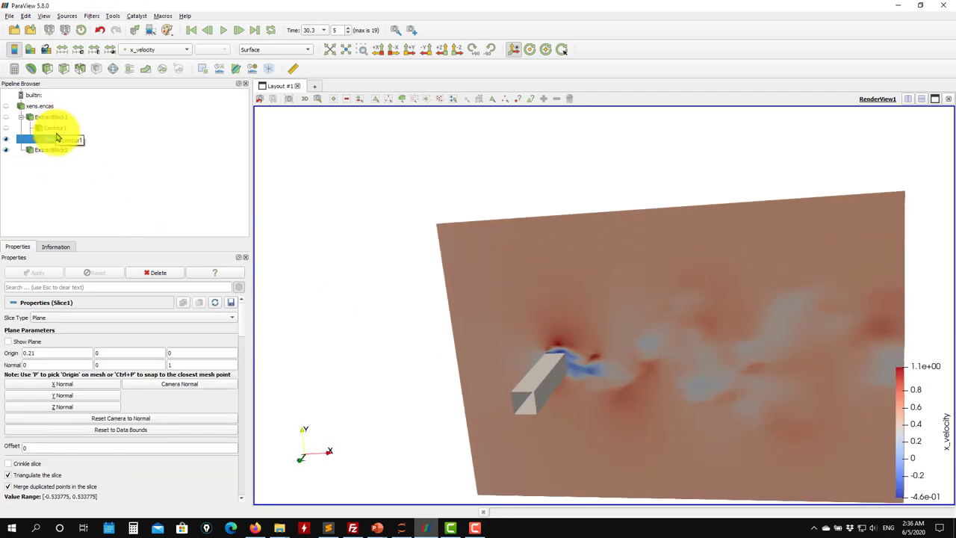
{"action": "left_click", "coordinate": [51, 149]}
{"action": "left_click", "coordinate": [157, 49]}
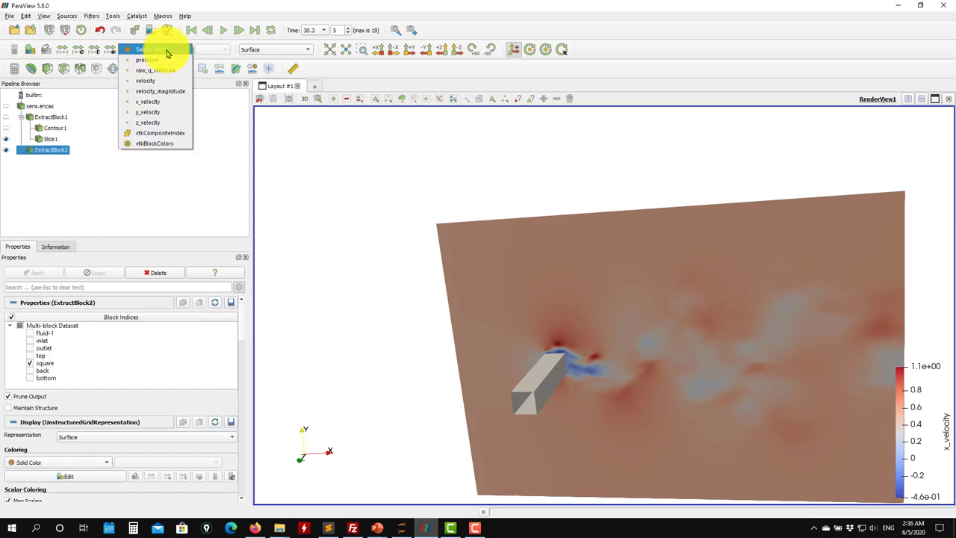
{"action": "left_click", "coordinate": [168, 53]}
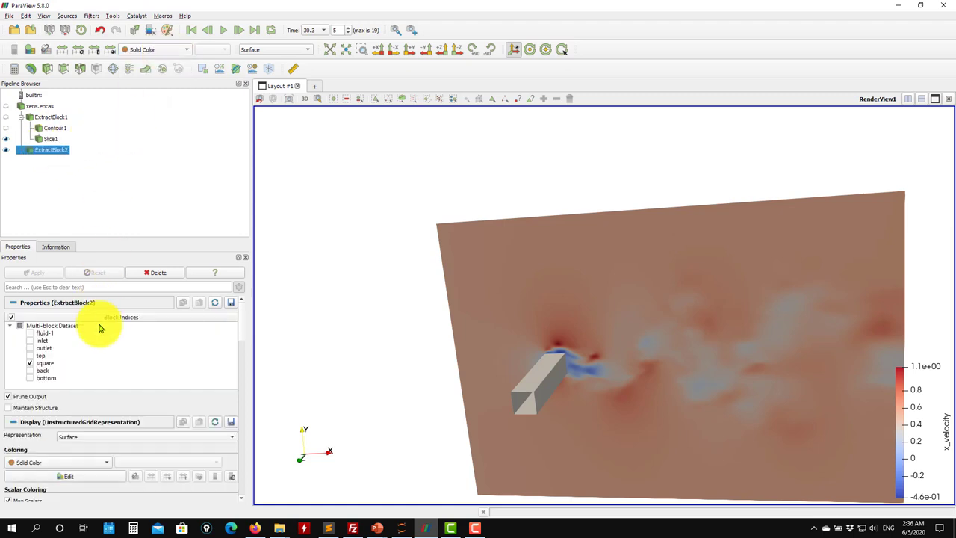
{"action": "left_click", "coordinate": [92, 479]}
{"action": "left_click", "coordinate": [440, 187]}
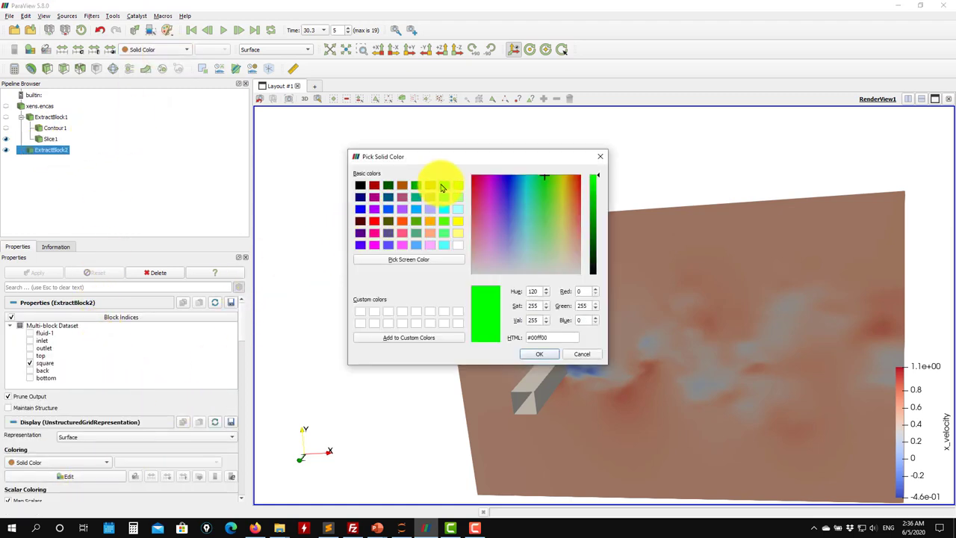
{"action": "left_click", "coordinate": [538, 353]}
Play the animation of the x_velocity slice and inspect the wake behind the green cylinder from several angles
{"action": "left_click_drag", "start_coordinate": [501, 352], "coordinate": [374, 258]}
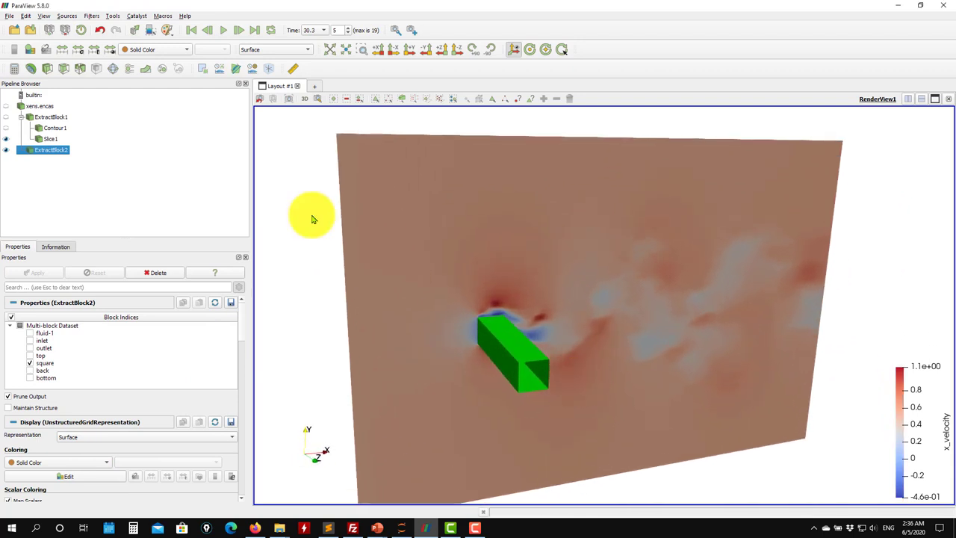
{"action": "left_click_drag", "start_coordinate": [322, 135], "coordinate": [420, 179]}
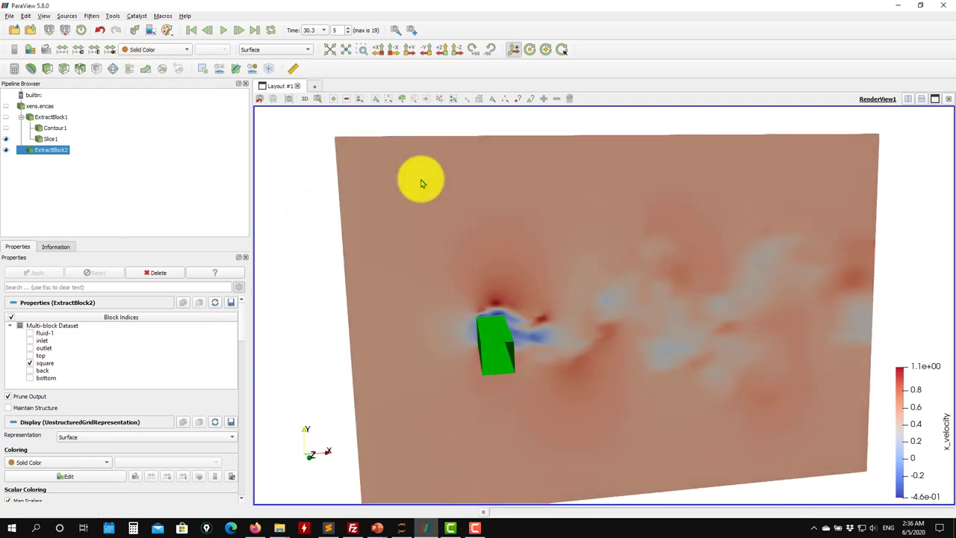
{"action": "left_click", "coordinate": [227, 32]}
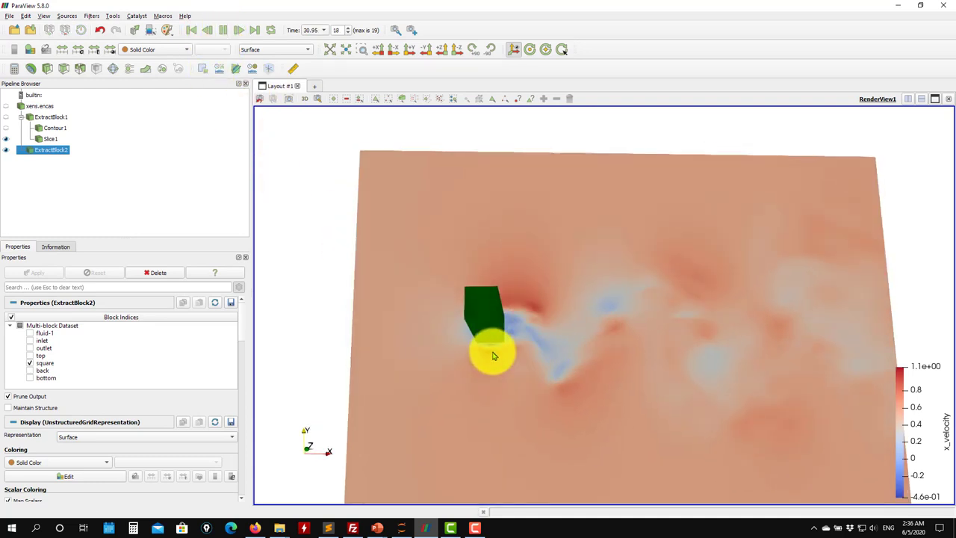
{"action": "left_click_drag", "start_coordinate": [498, 356], "coordinate": [502, 377]}
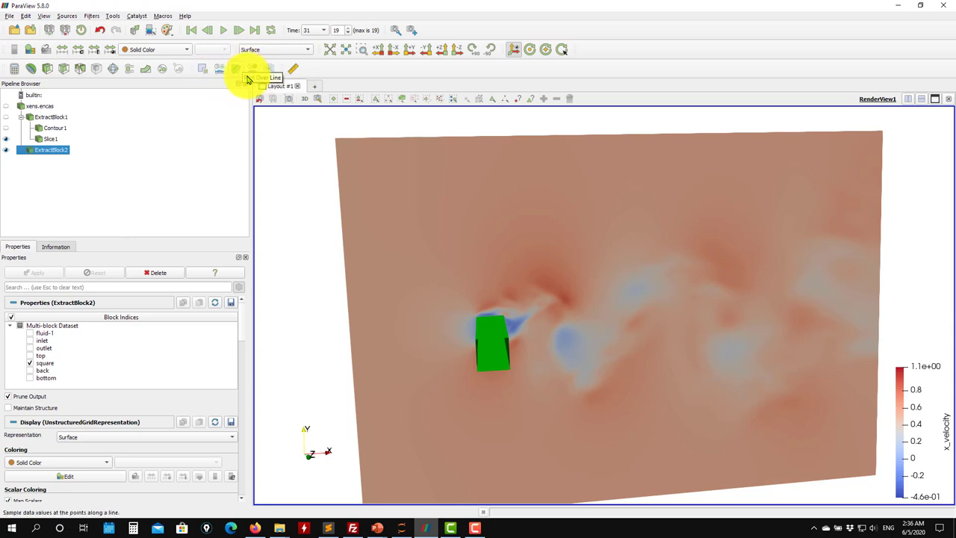
{"action": "left_click_drag", "start_coordinate": [590, 320], "coordinate": [455, 332]}
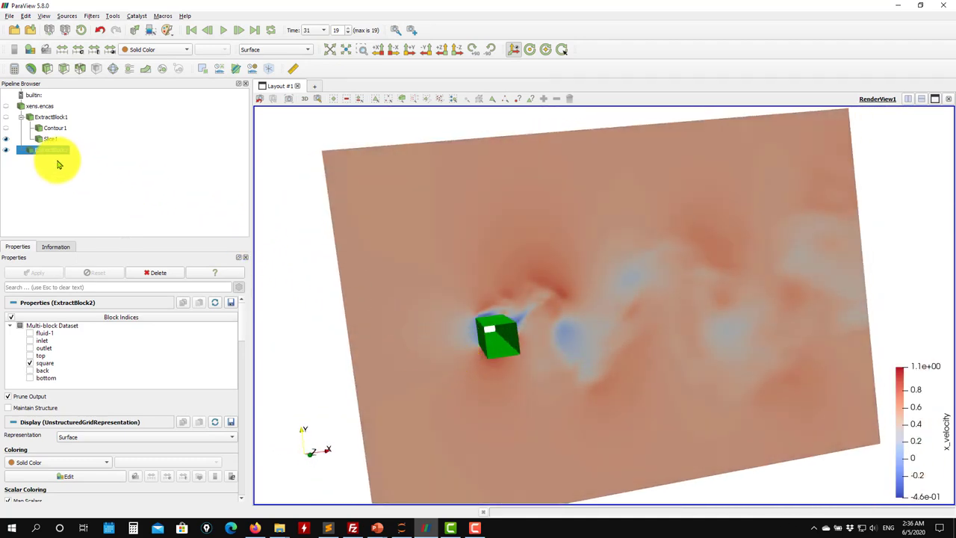
{"action": "left_click_drag", "start_coordinate": [395, 277], "coordinate": [463, 279]}
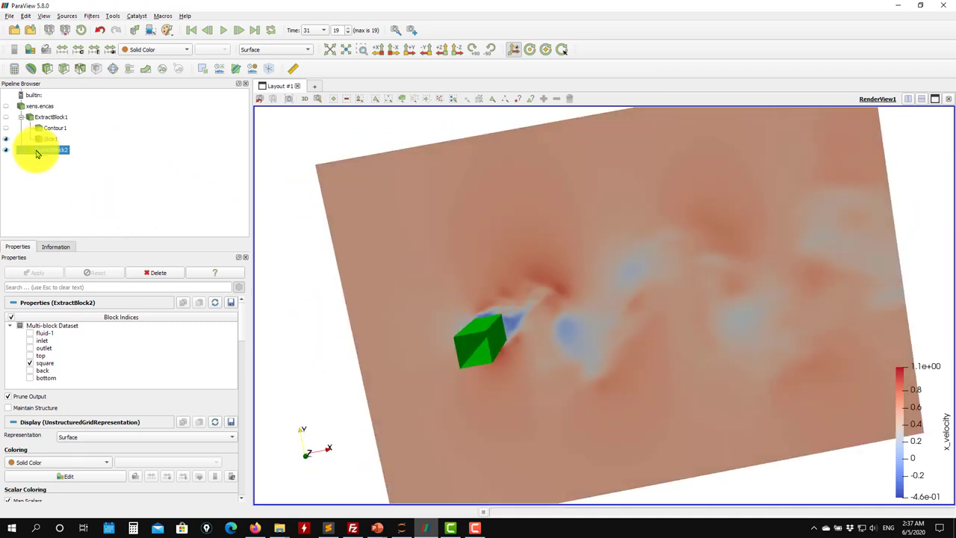
Show the Q-criterion contour together with the x_velocity slice and hide the contour again
{"action": "left_click", "coordinate": [7, 131]}
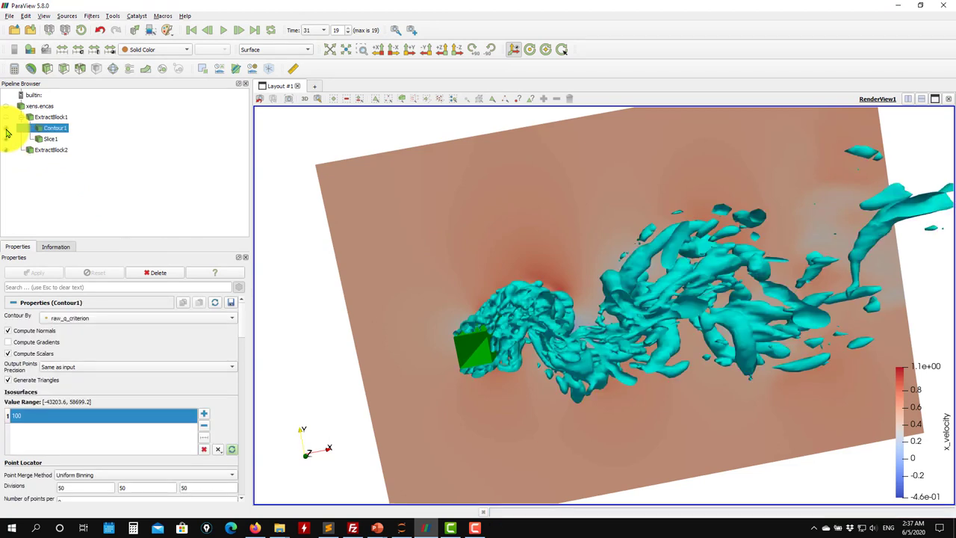
{"action": "left_click", "coordinate": [8, 132]}
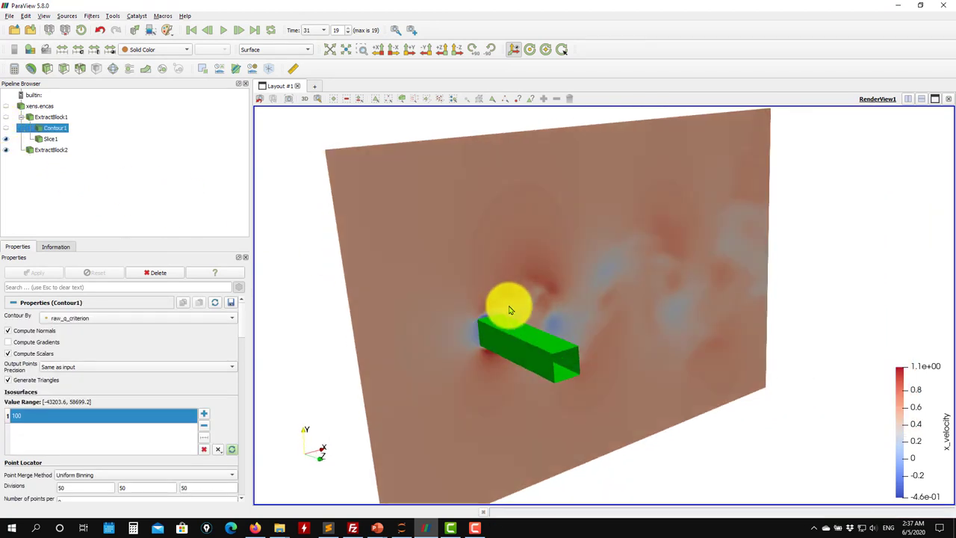
{"action": "left_click_drag", "start_coordinate": [391, 277], "coordinate": [420, 299]}
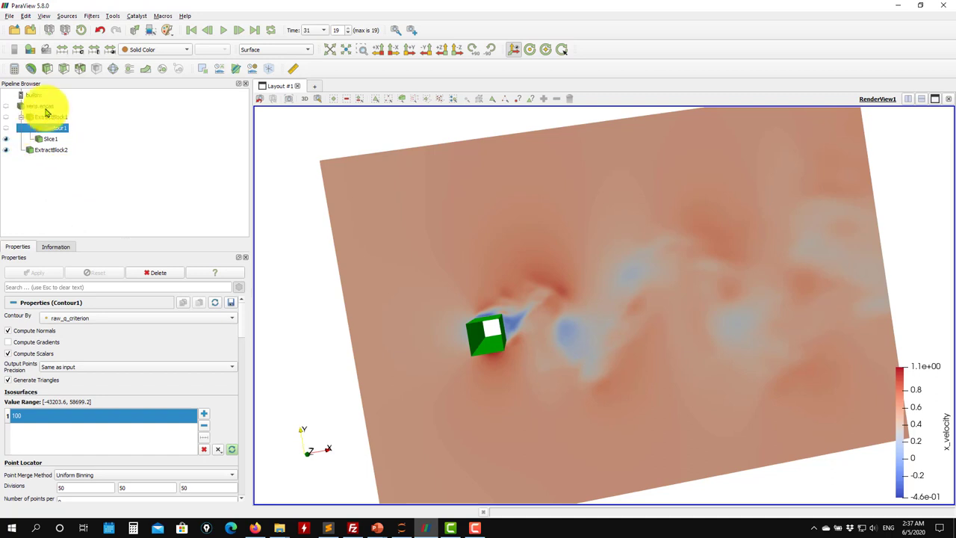
Apply the Temporal Statistics filter to the slice, computing the average and the standard deviation
{"action": "left_click", "coordinate": [45, 108]}
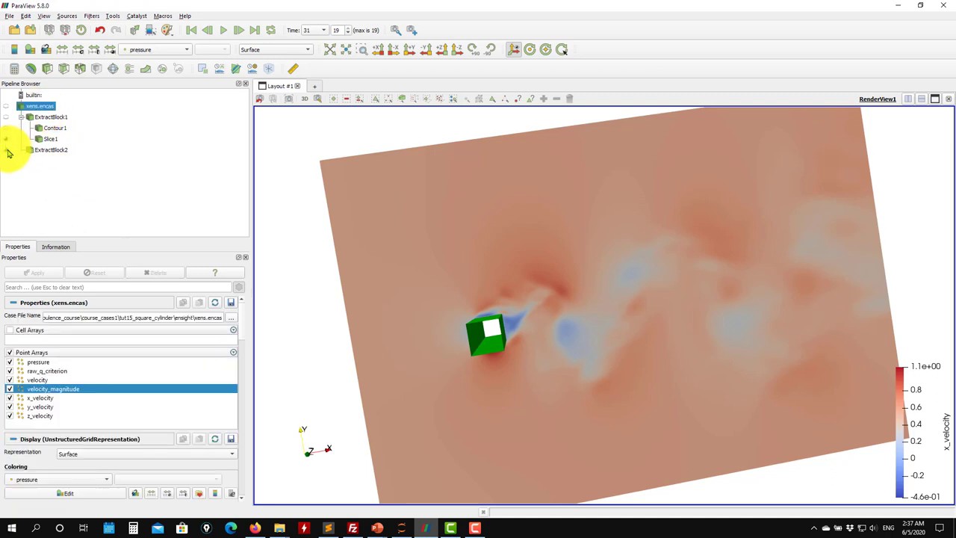
{"action": "left_click", "coordinate": [49, 139]}
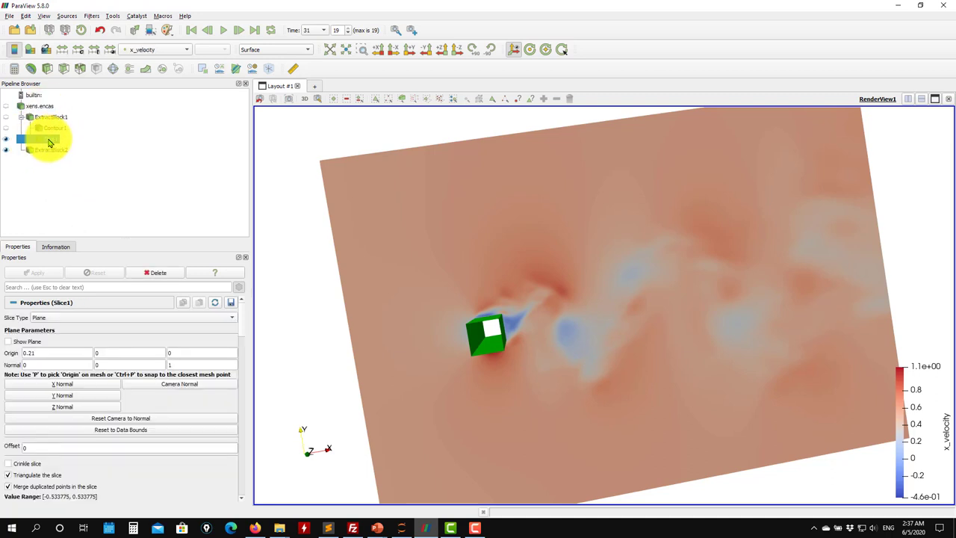
{"action": "left_click", "coordinate": [97, 17]}
{"action": "mouse_move", "coordinate": [116, 65]}
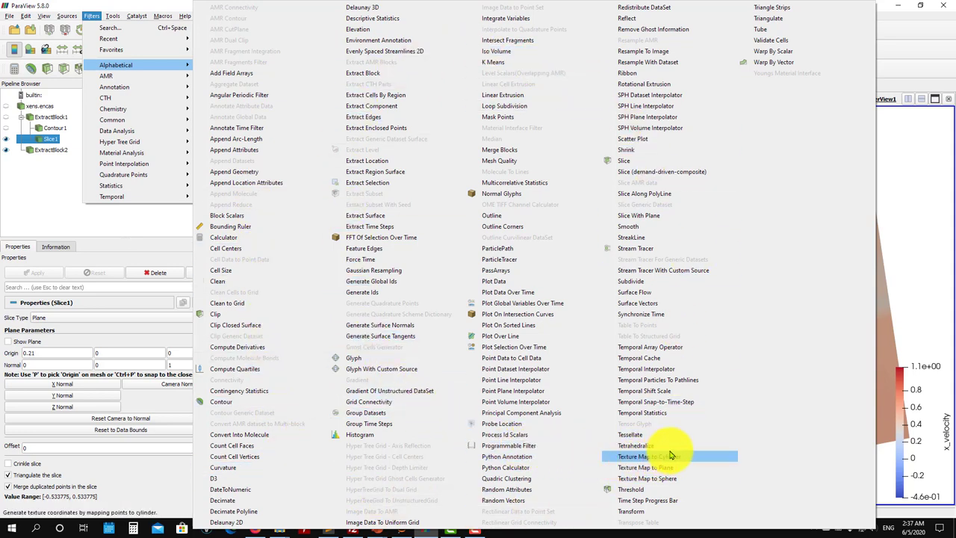
{"action": "left_click", "coordinate": [689, 412]}
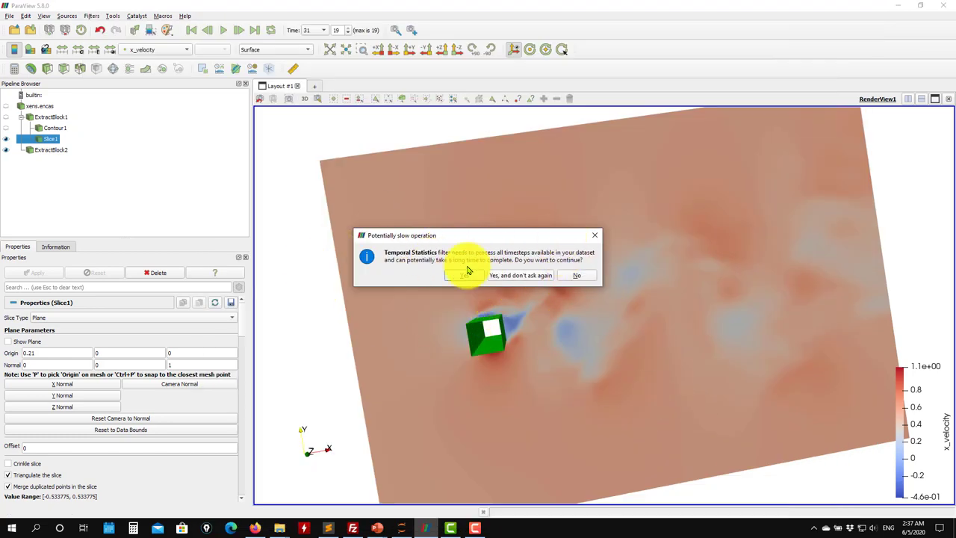
{"action": "left_click", "coordinate": [464, 276]}
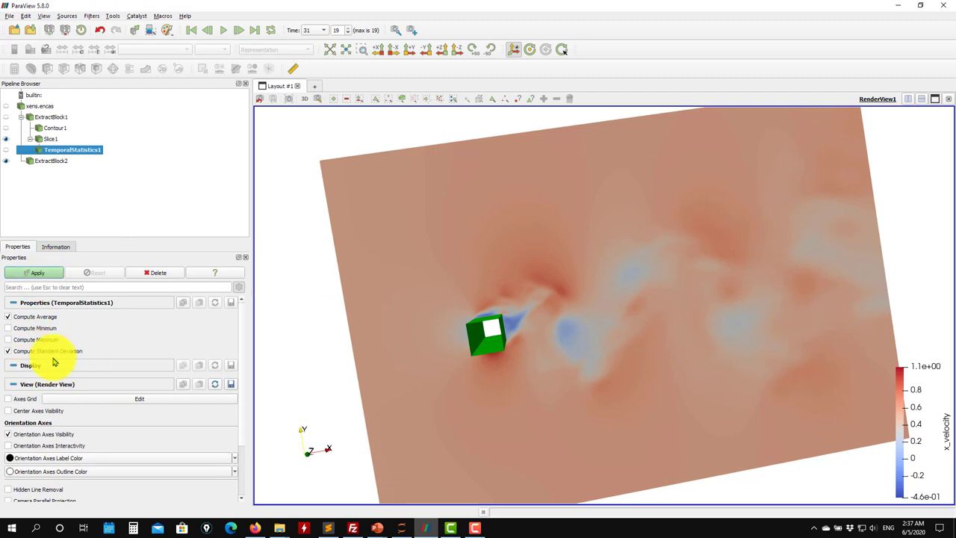
{"action": "left_click", "coordinate": [37, 274]}
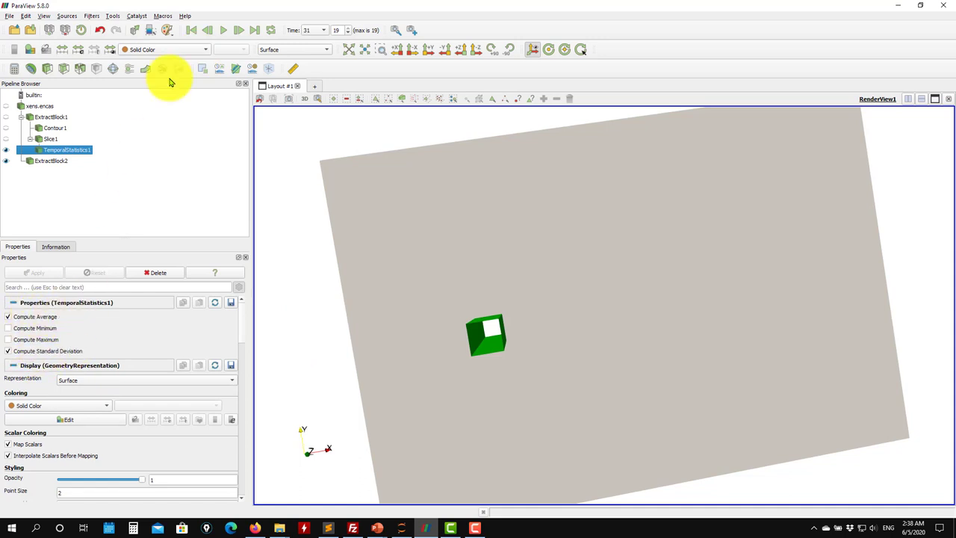
Color the temporal statistics by pressure_average, inspect the field, and switch the coloring to x_velocity_average
{"action": "left_click", "coordinate": [169, 50]}
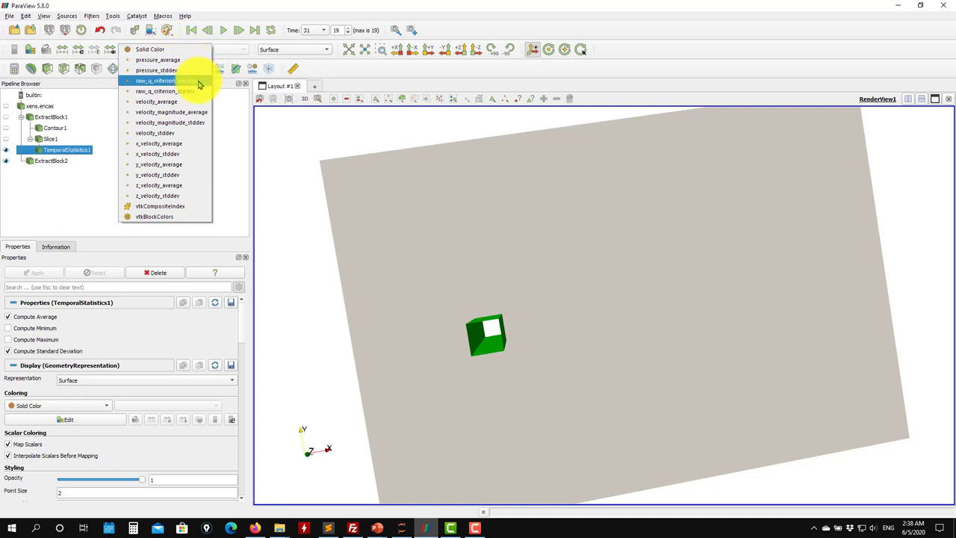
{"action": "left_click", "coordinate": [183, 60]}
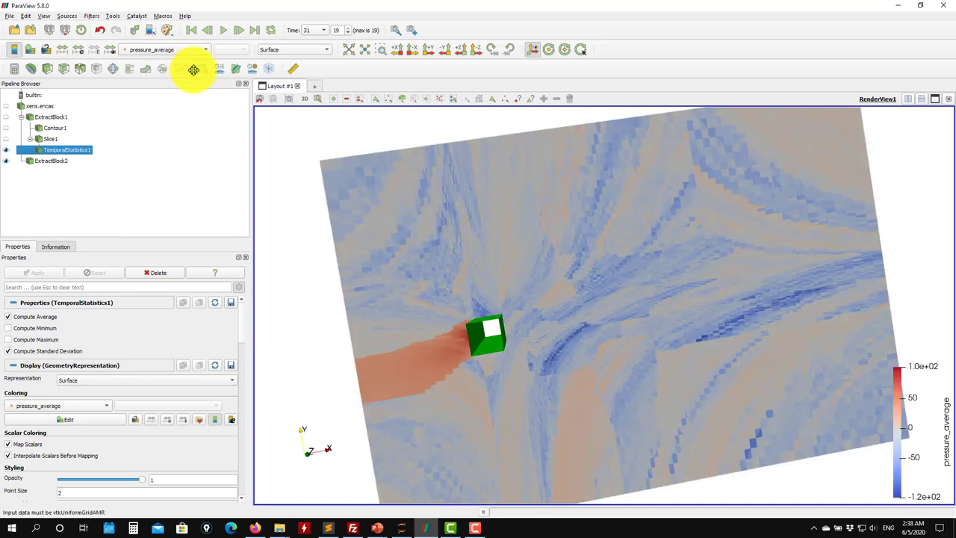
{"action": "mouse_move", "coordinate": [444, 288]}
{"action": "left_mouse_down"}
{"action": "mouse_move", "coordinate": [480, 282]}
{"action": "mouse_move", "coordinate": [444, 295]}
{"action": "mouse_move", "coordinate": [625, 316]}
{"action": "mouse_move", "coordinate": [431, 280]}
{"action": "left_mouse_up"}
{"action": "left_click", "coordinate": [193, 49]}
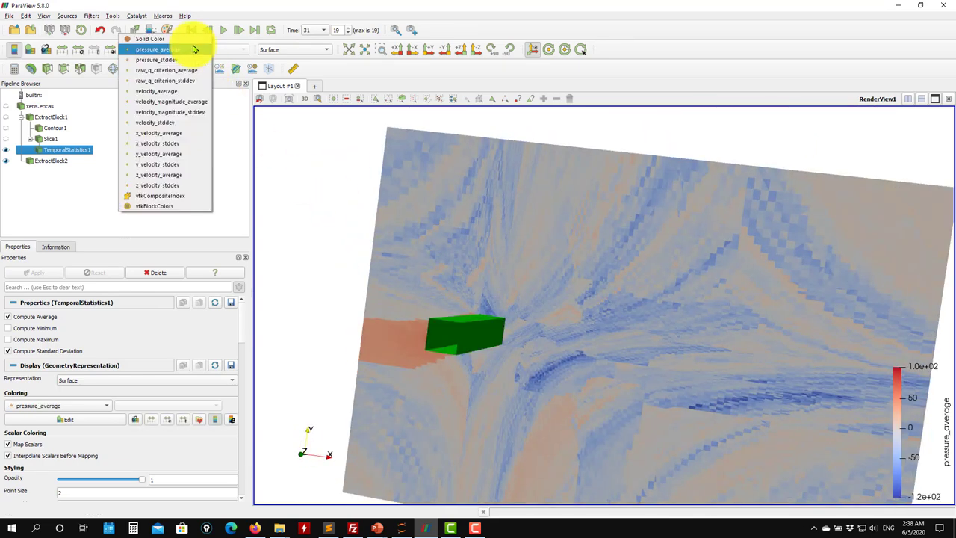
{"action": "left_click", "coordinate": [192, 134]}
{"action": "mouse_move", "coordinate": [379, 262]}
{"action": "left_mouse_down"}
{"action": "mouse_move", "coordinate": [486, 271]}
{"action": "mouse_move", "coordinate": [395, 263]}
{"action": "left_mouse_up"}
Delete the temporal statistics filter from the slice
{"action": "right_click", "coordinate": [50, 153]}
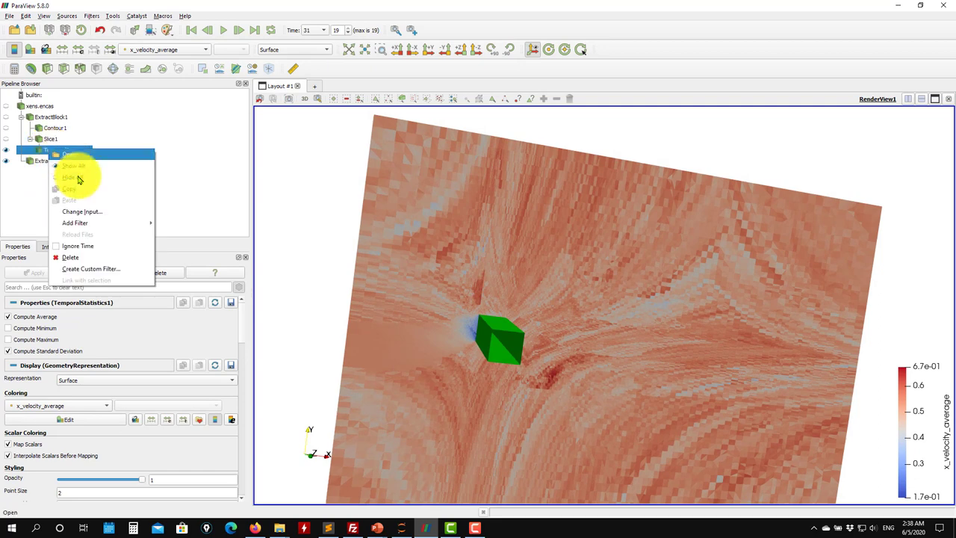
{"action": "left_click", "coordinate": [79, 256]}
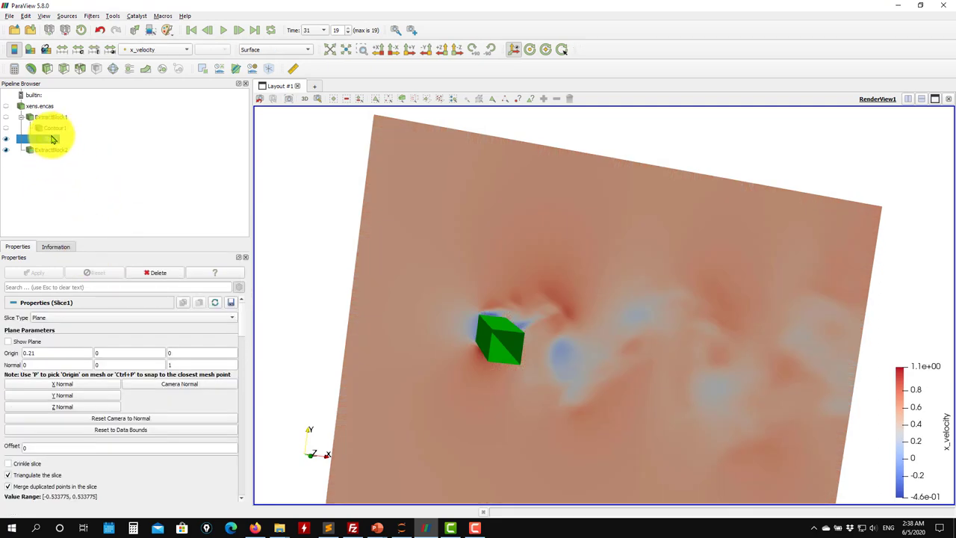
Hide the slice and the second extracted block, and show the full xens.encas dataset
{"action": "left_click", "coordinate": [33, 106]}
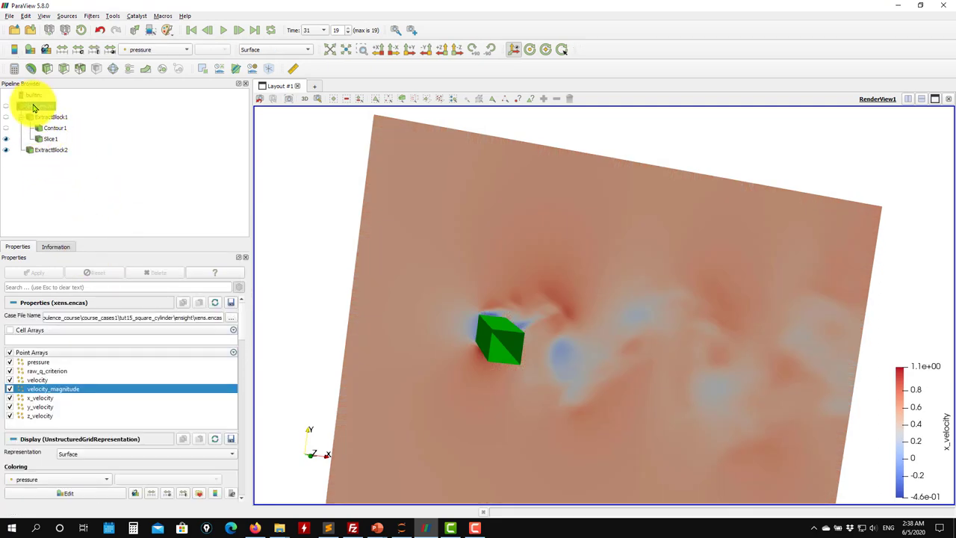
{"action": "left_click", "coordinate": [8, 139]}
{"action": "left_click", "coordinate": [7, 150]}
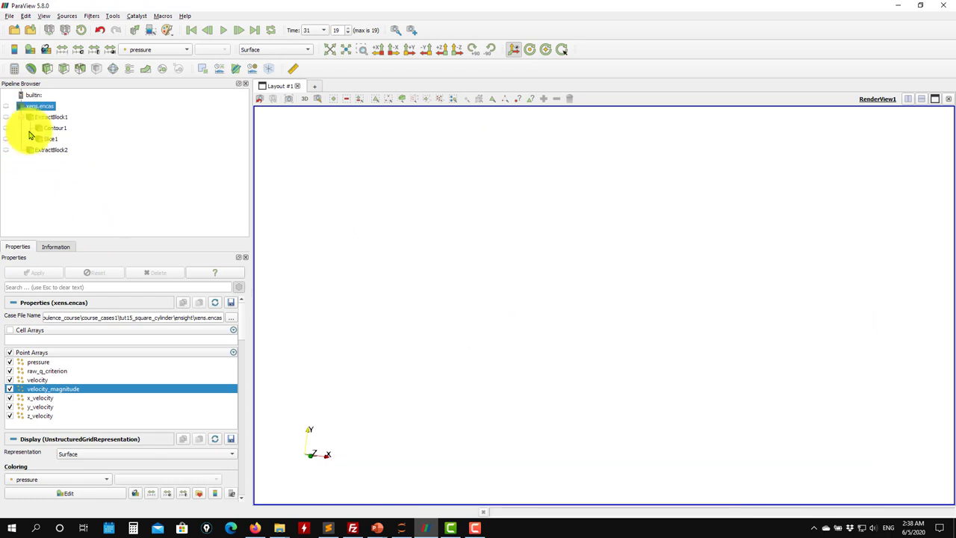
{"action": "left_click", "coordinate": [5, 106]}
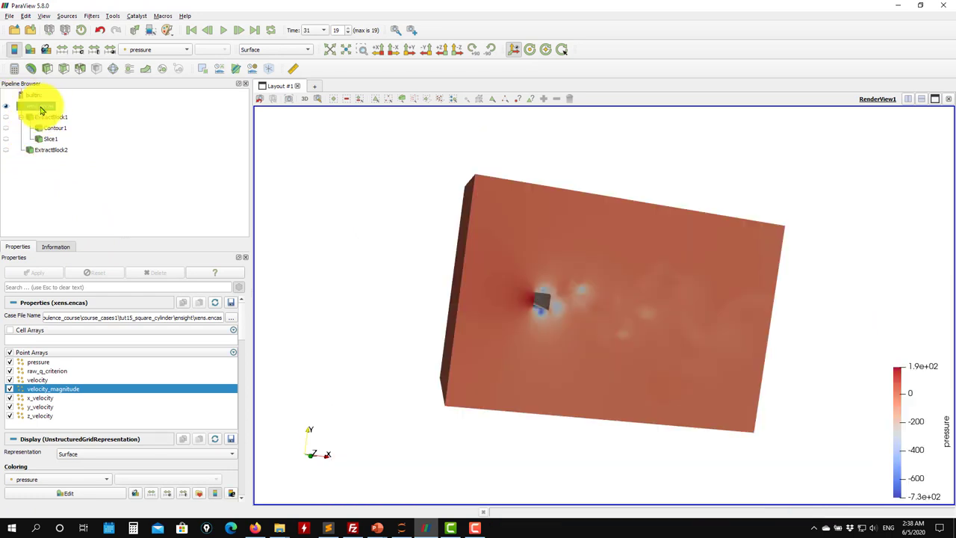
Apply the Temporal Statistics filter to xens.encas, computing only the average without the standard deviation
{"action": "left_click", "coordinate": [113, 16]}
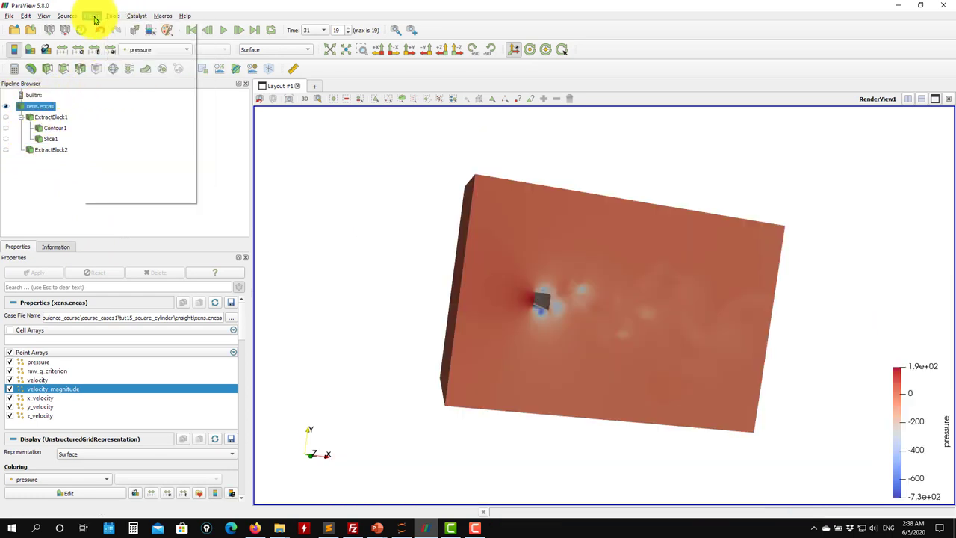
{"action": "mouse_move", "coordinate": [91, 16]}
{"action": "mouse_move", "coordinate": [112, 38]}
{"action": "left_click", "coordinate": [228, 39]}
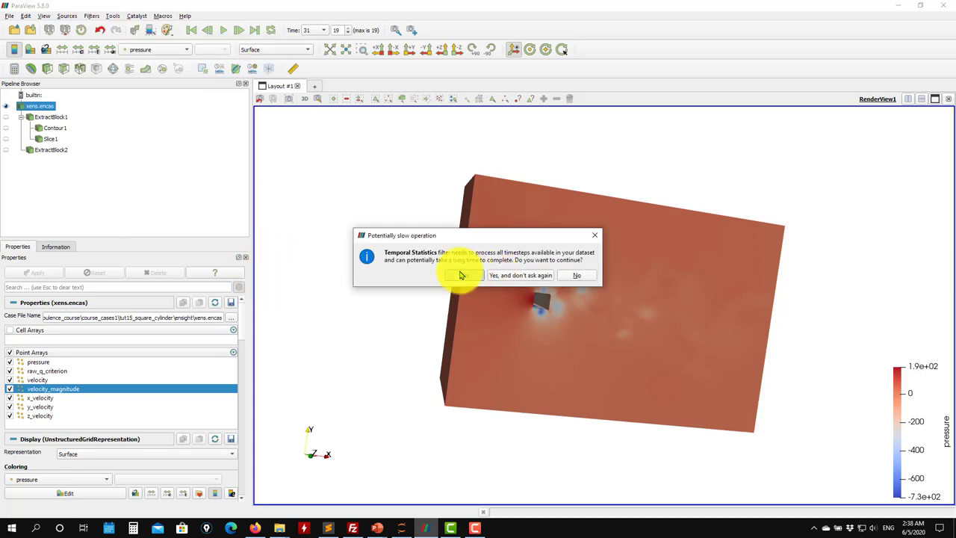
{"action": "left_click", "coordinate": [460, 275]}
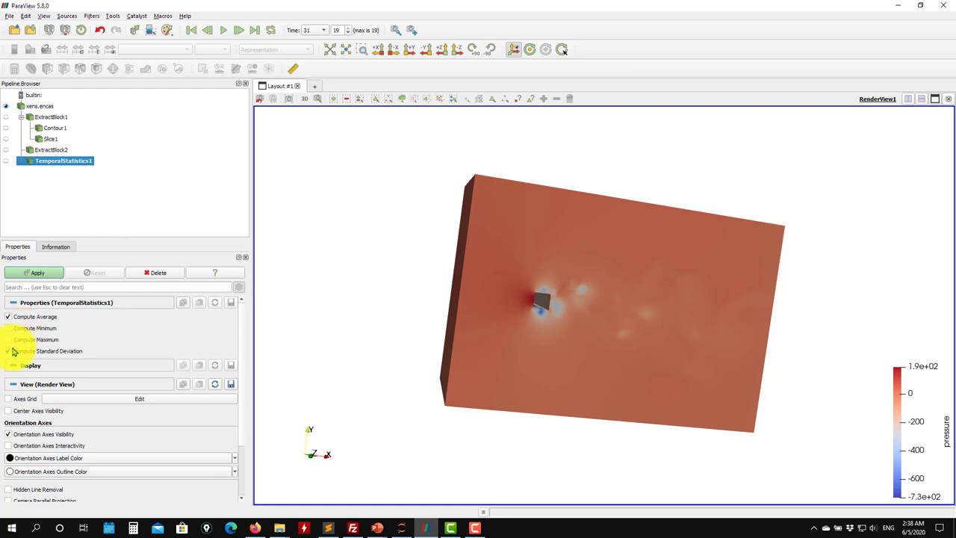
{"action": "left_click", "coordinate": [47, 274]}
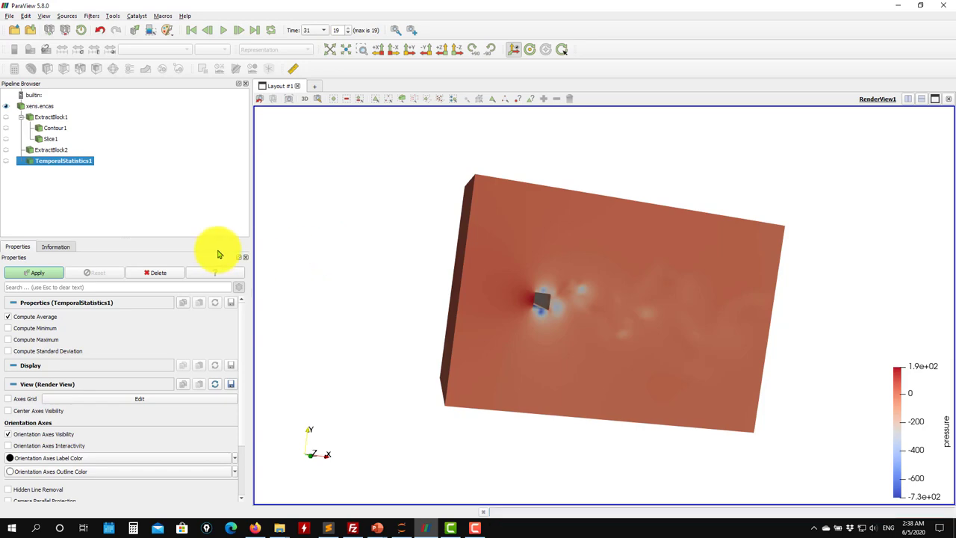
Color the temporal statistics of the full dataset by pressure_average and examine the field
{"action": "mouse_move", "coordinate": [470, 271]}
{"action": "left_mouse_down"}
{"action": "mouse_move", "coordinate": [437, 273]}
{"action": "mouse_move", "coordinate": [463, 273]}
{"action": "left_mouse_up"}
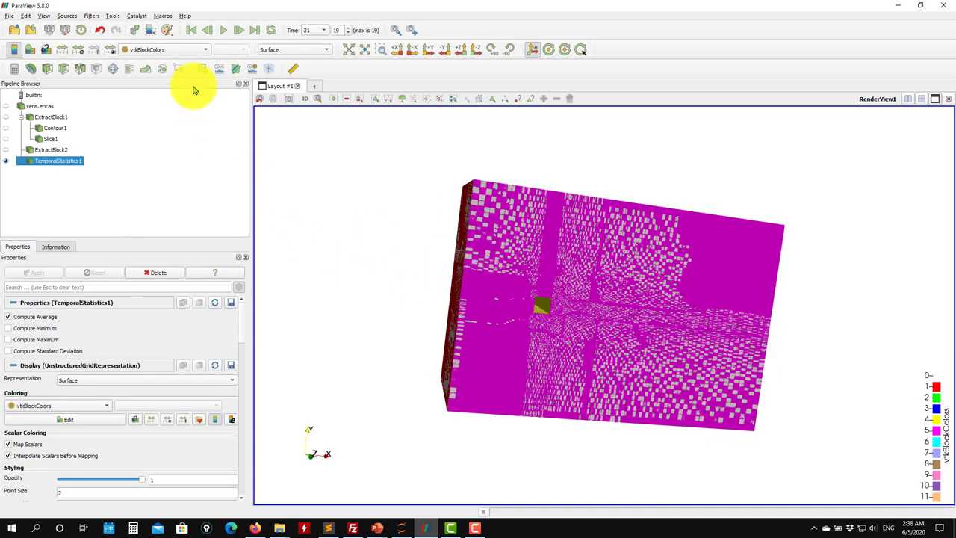
{"action": "left_click", "coordinate": [179, 49]}
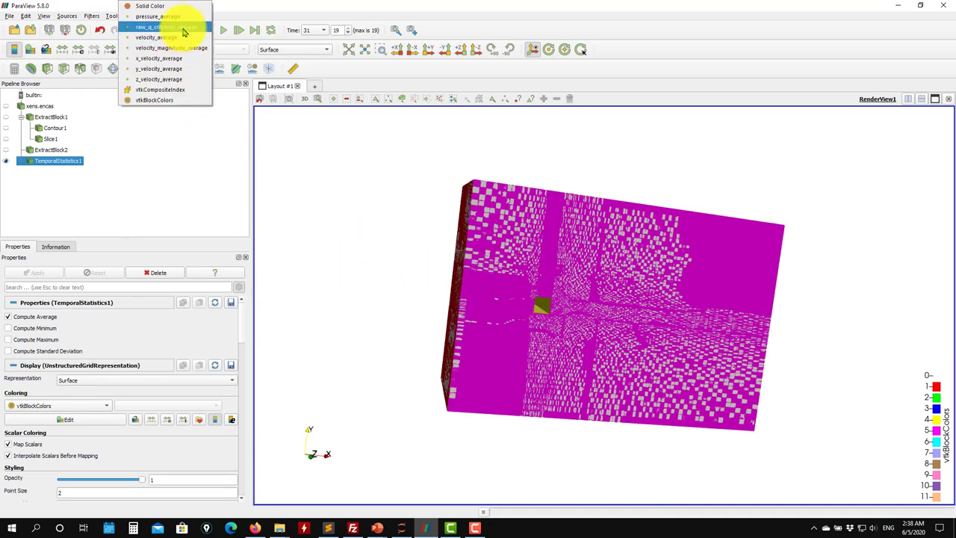
{"action": "left_click", "coordinate": [189, 22]}
{"action": "left_click_drag", "start_coordinate": [391, 242], "coordinate": [430, 264]}
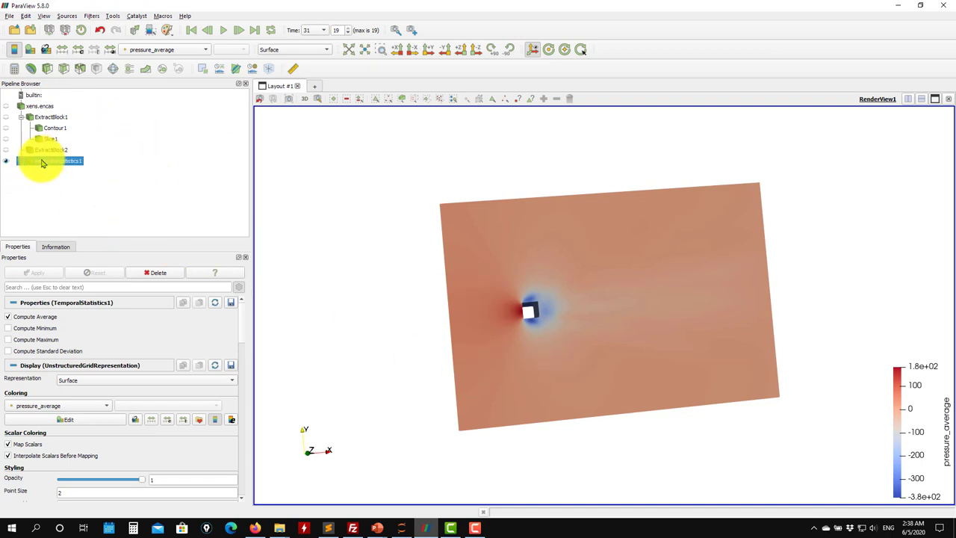
Slice the temporal statistics with a plane normal to Z and hide the plane outline
{"action": "left_click", "coordinate": [66, 69]}
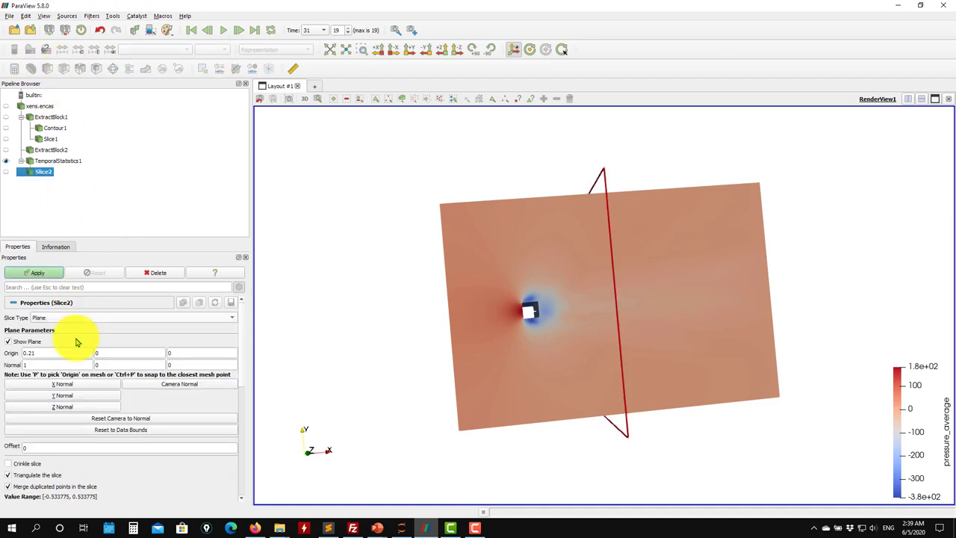
{"action": "left_click", "coordinate": [63, 407]}
{"action": "left_click", "coordinate": [44, 280]}
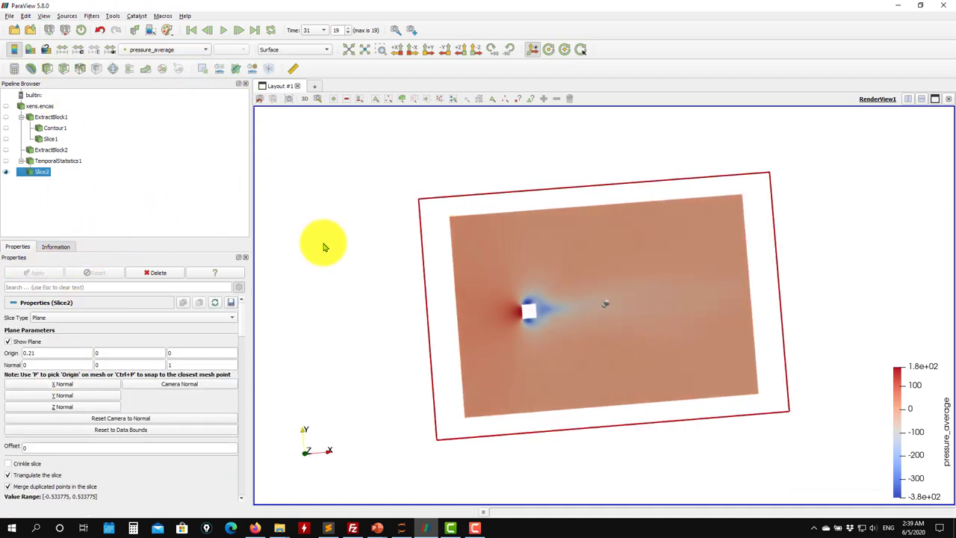
{"action": "left_click", "coordinate": [32, 343]}
{"action": "scroll", "coordinate": [331, 309], "scroll_direction": "up", "scroll_amount": 2}
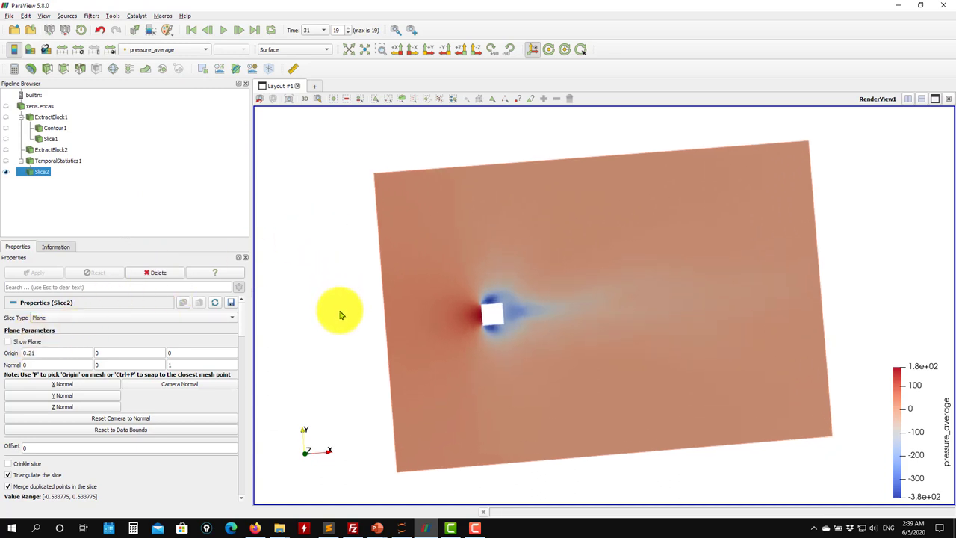
View the averaged slice colored by velocity_average and x_velocity_average, and return the coloring to pressure_average
{"action": "left_click", "coordinate": [188, 50]}
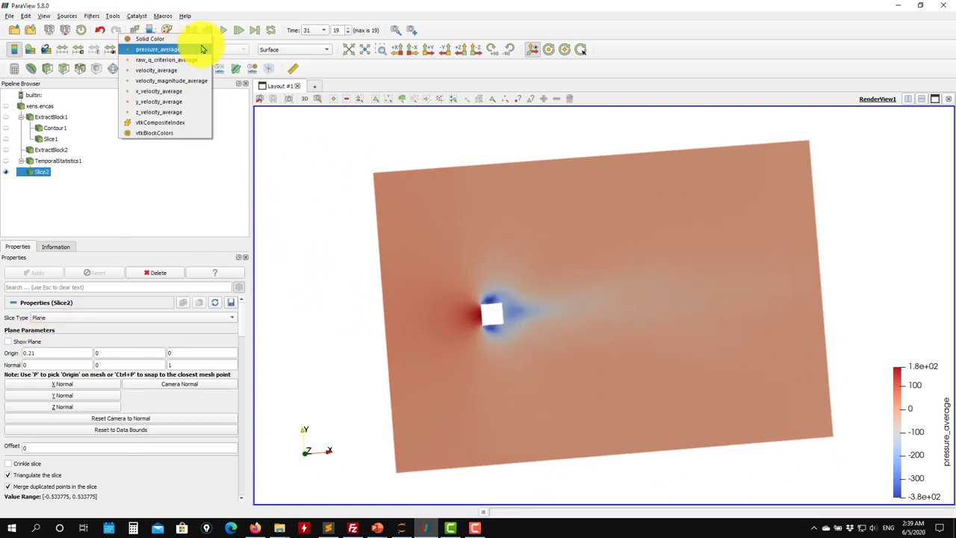
{"action": "left_click", "coordinate": [160, 70]}
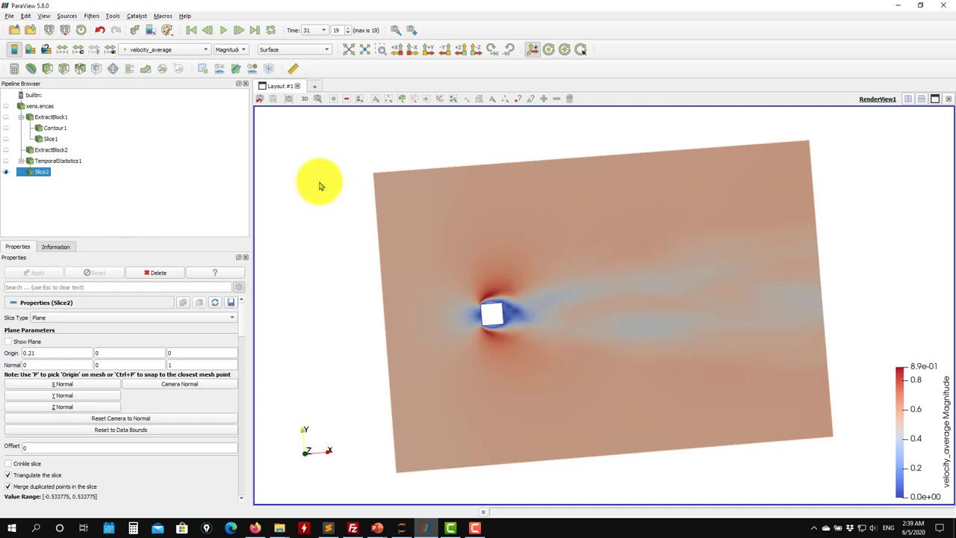
{"action": "left_click", "coordinate": [193, 50]}
{"action": "left_click", "coordinate": [188, 77]}
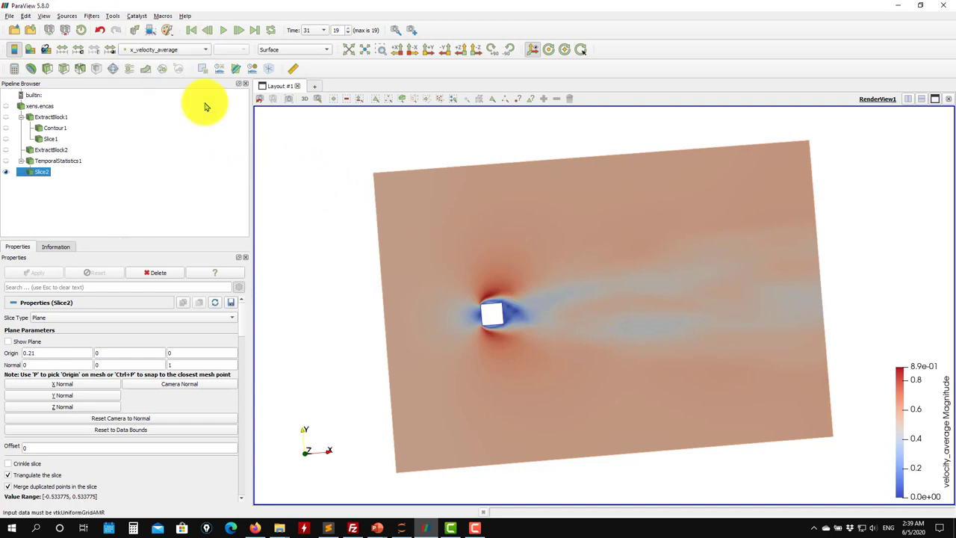
{"action": "left_click", "coordinate": [196, 51]}
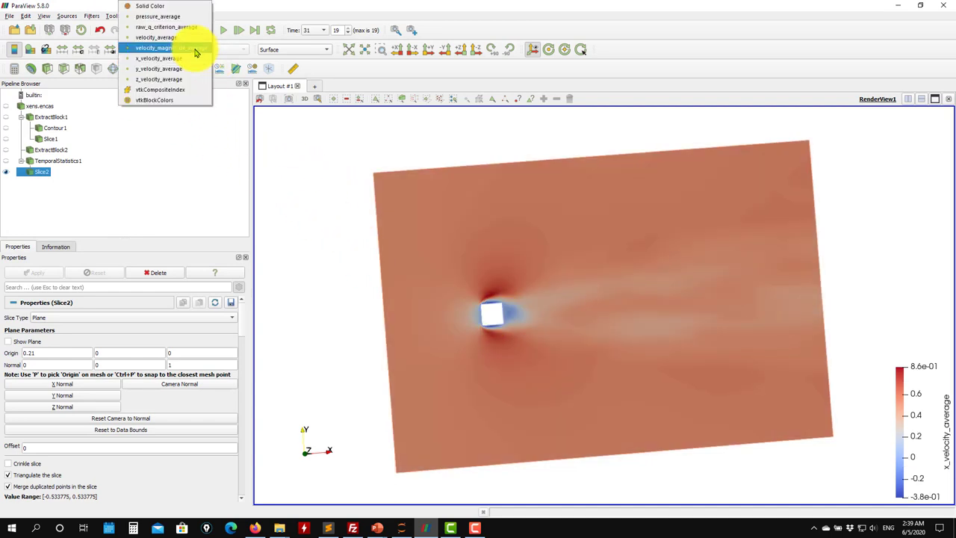
{"action": "left_click", "coordinate": [166, 18]}
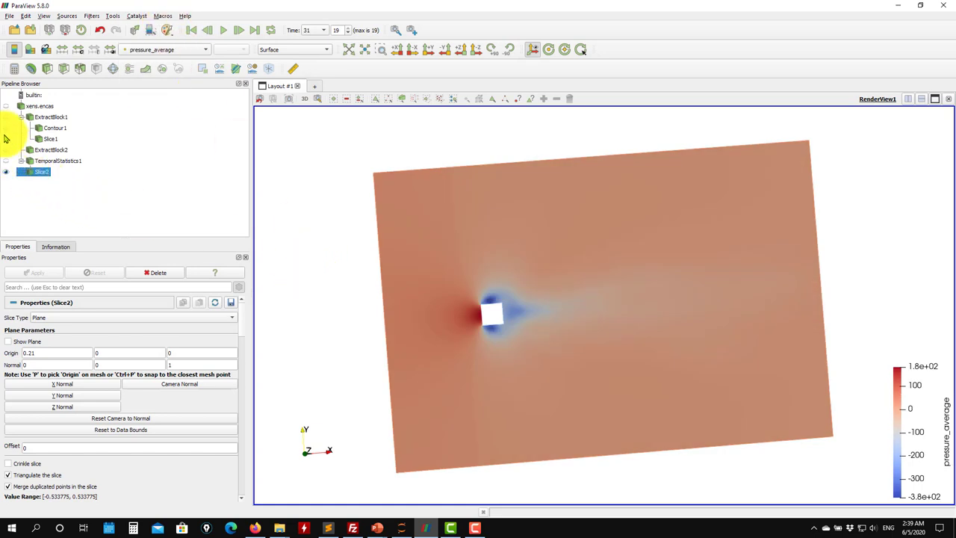
Compare the instantaneous x_velocity slice with the averaged pressure slice by switching their visibility
{"action": "left_click", "coordinate": [11, 141]}
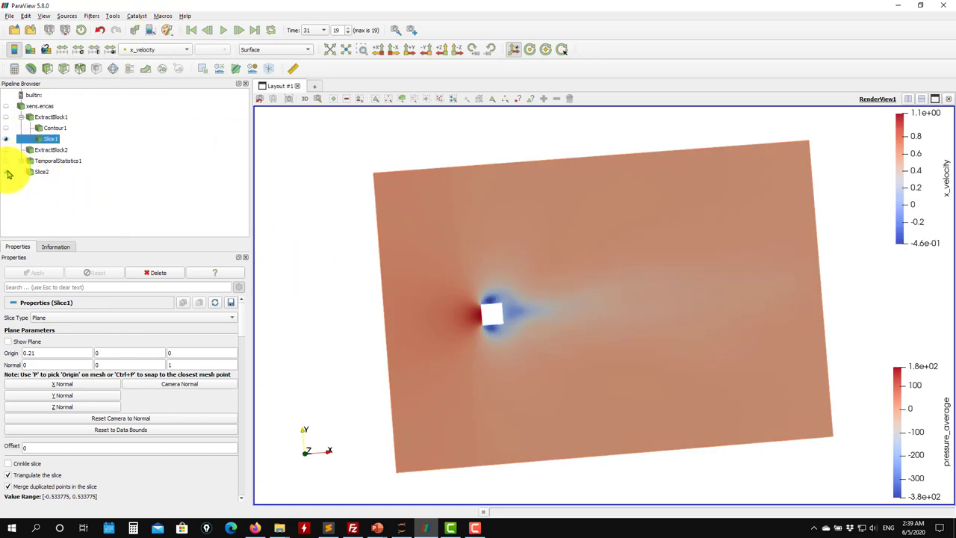
{"action": "left_click", "coordinate": [7, 173]}
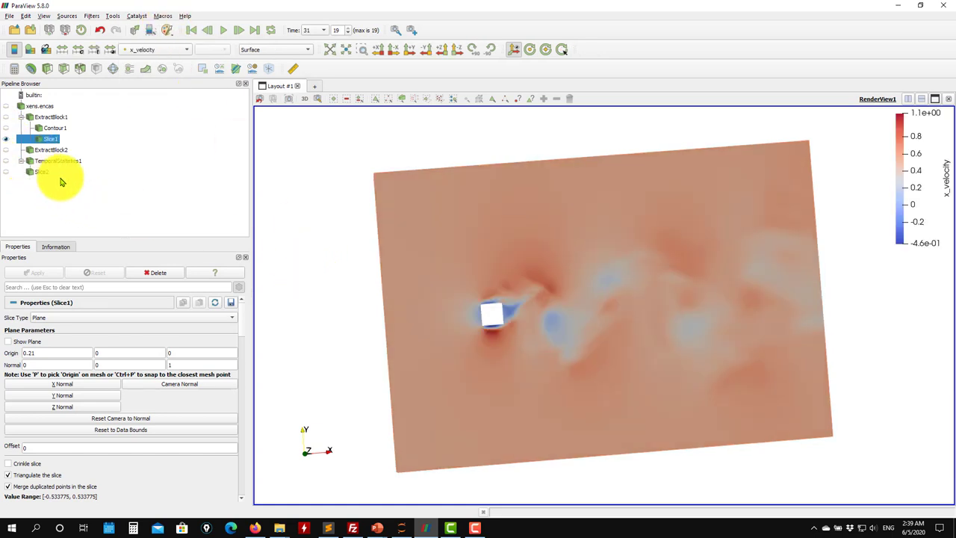
{"action": "left_click", "coordinate": [7, 172]}
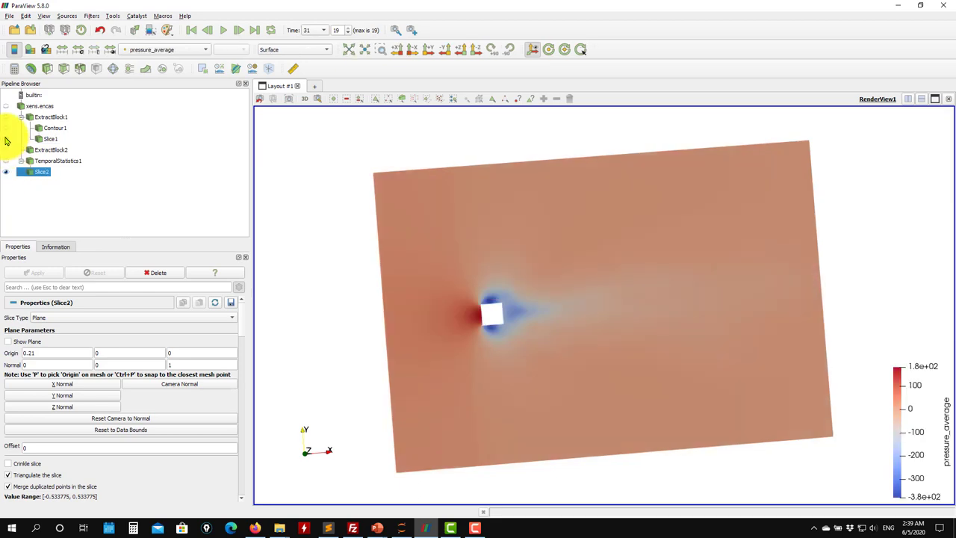
{"action": "left_click", "coordinate": [96, 16]}
{"action": "mouse_move", "coordinate": [112, 66]}
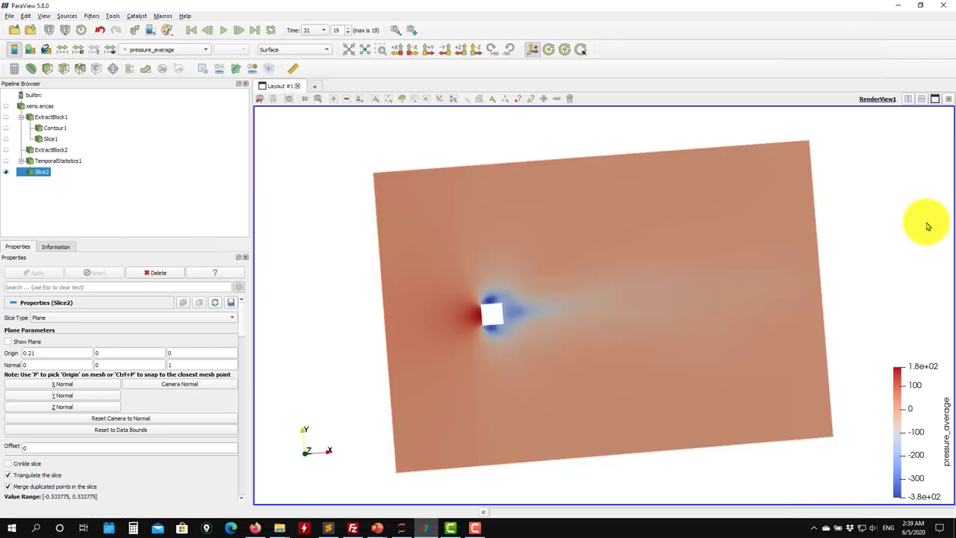
{"action": "left_click", "coordinate": [928, 224]}
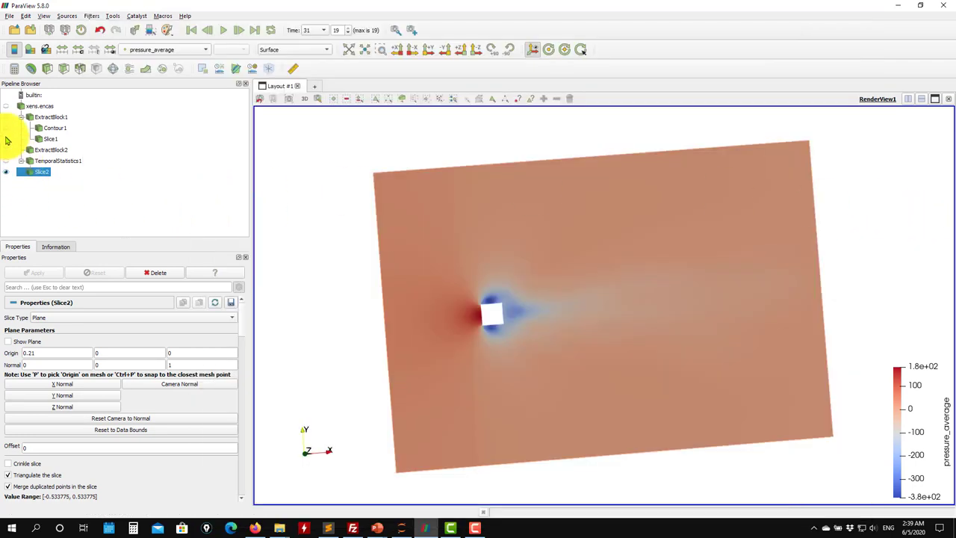
Show the x_velocity slice instead of the averaged one and add arrow glyphs to it with a scale factor of 0.001
{"action": "left_click", "coordinate": [6, 139]}
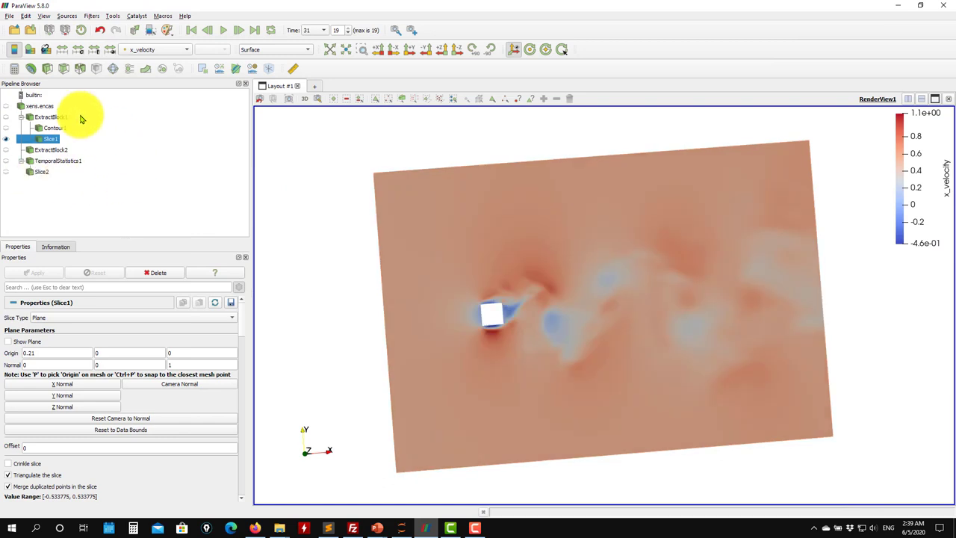
{"action": "left_click", "coordinate": [112, 68]}
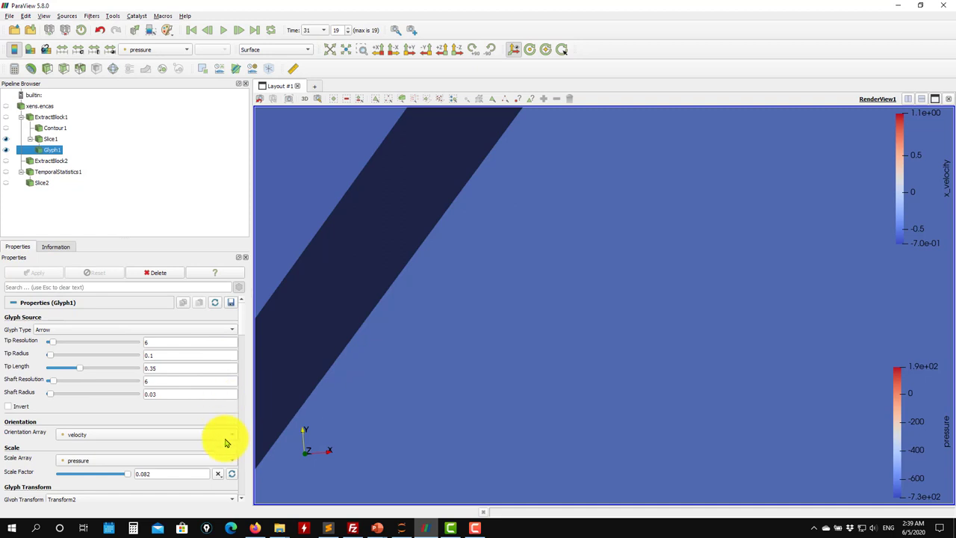
{"action": "double_click", "coordinate": [161, 474]}
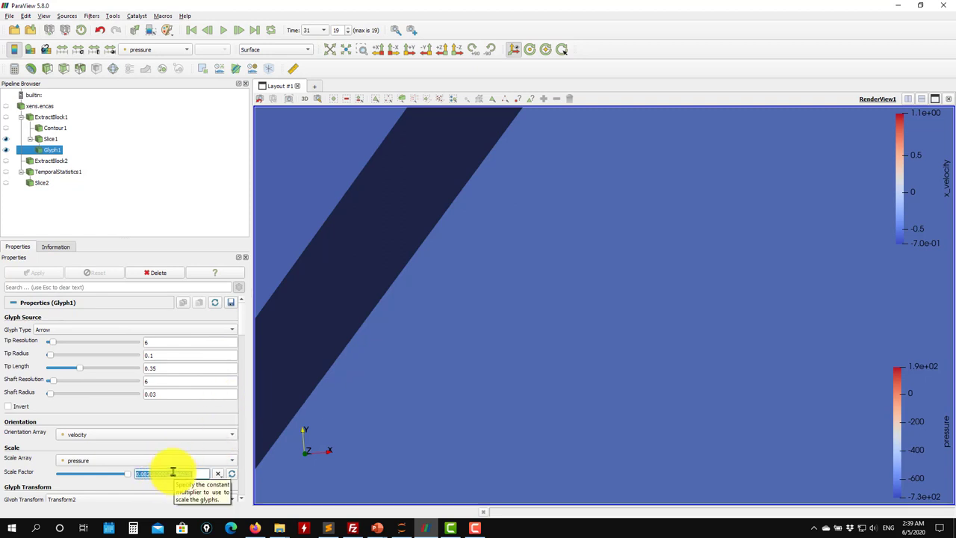
{"action": "type", "text": "0.001"}
{"action": "left_click", "coordinate": [36, 273]}
{"action": "left_click_drag", "start_coordinate": [470, 336], "coordinate": [555, 337]}
{"action": "scroll", "coordinate": [555, 326], "scroll_direction": "down", "scroll_amount": 3}
{"action": "scroll", "coordinate": [554, 327], "scroll_direction": "up", "scroll_amount": 6}
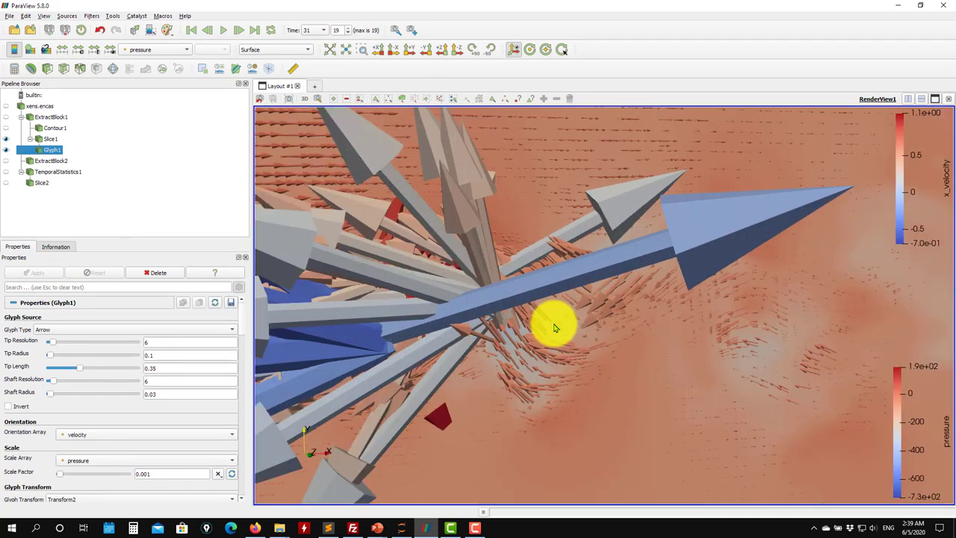
Set the glyphs to no scale array with a scale factor of 0.01, keeping velocity as the orientation array
{"action": "left_click", "coordinate": [228, 462]}
{"action": "left_click", "coordinate": [190, 450]}
{"action": "left_click", "coordinate": [33, 273]}
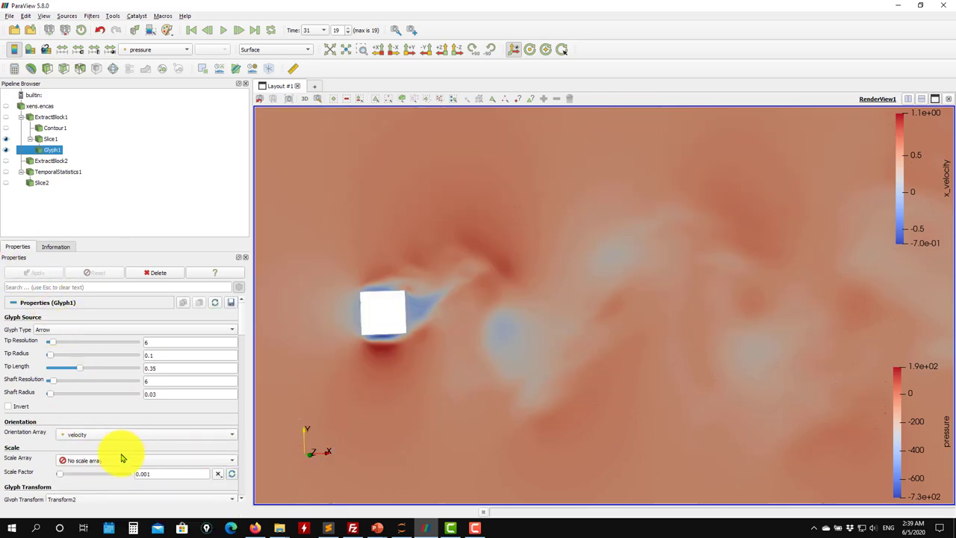
{"action": "type", "text": "0.001"}
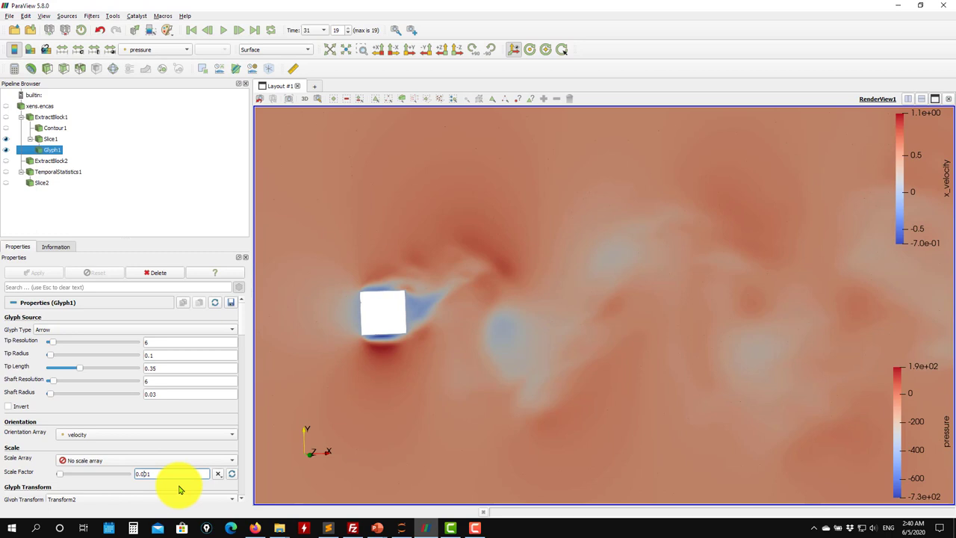
{"action": "left_click", "coordinate": [34, 273]}
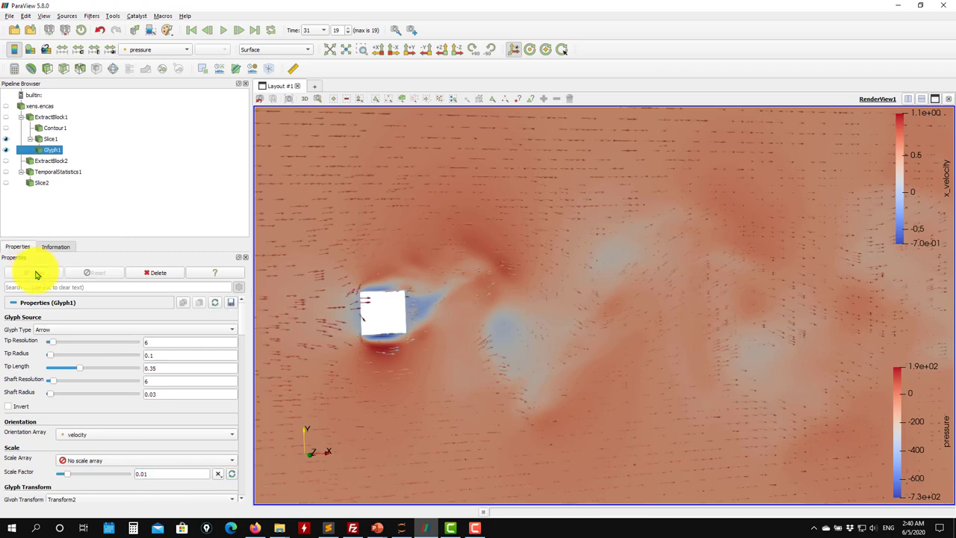
{"action": "left_click", "coordinate": [216, 434]}
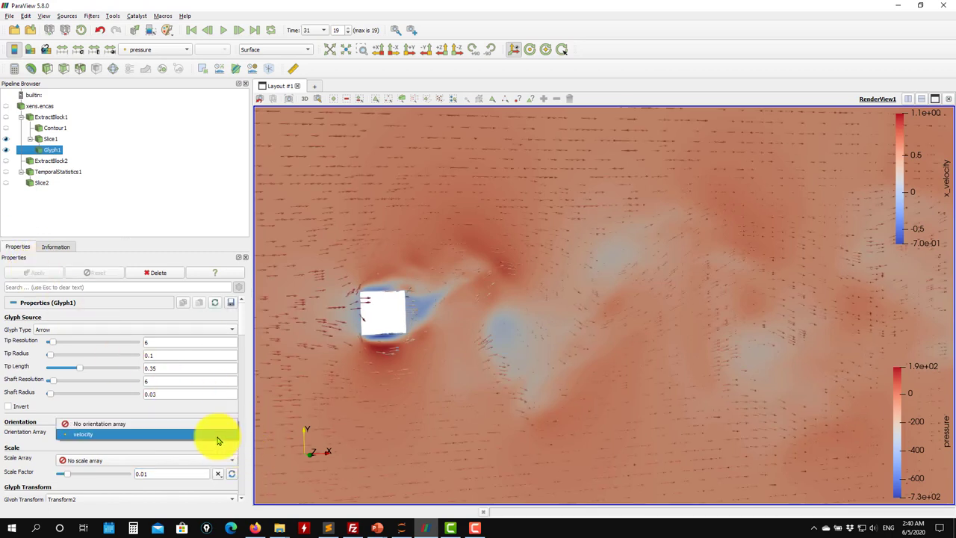
{"action": "left_click", "coordinate": [159, 436]}
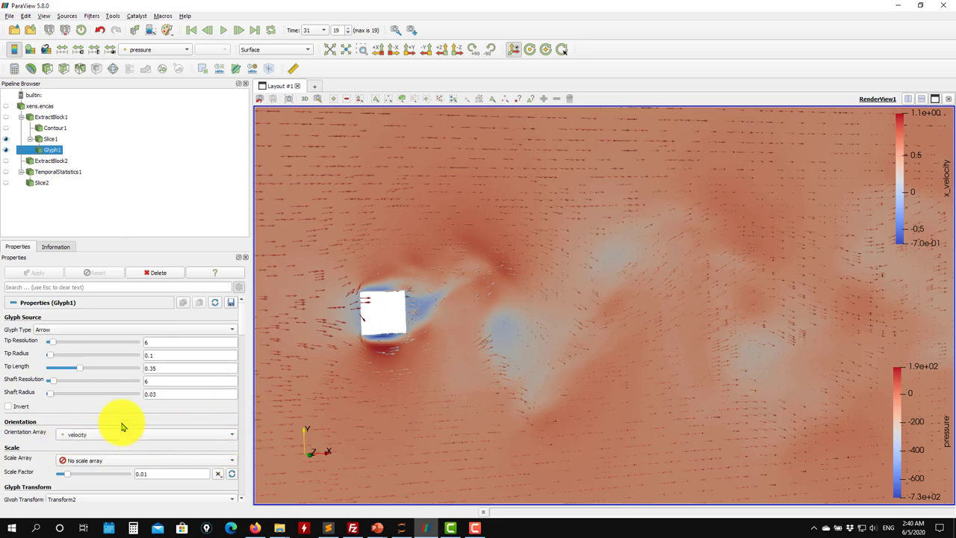
Color the velocity glyphs with a solid color and inspect the arrows around the cylinder
{"action": "scroll", "coordinate": [247, 338], "scroll_direction": "down", "scroll_amount": 3}
{"action": "scroll", "coordinate": [252, 316], "scroll_direction": "up", "scroll_amount": 3}
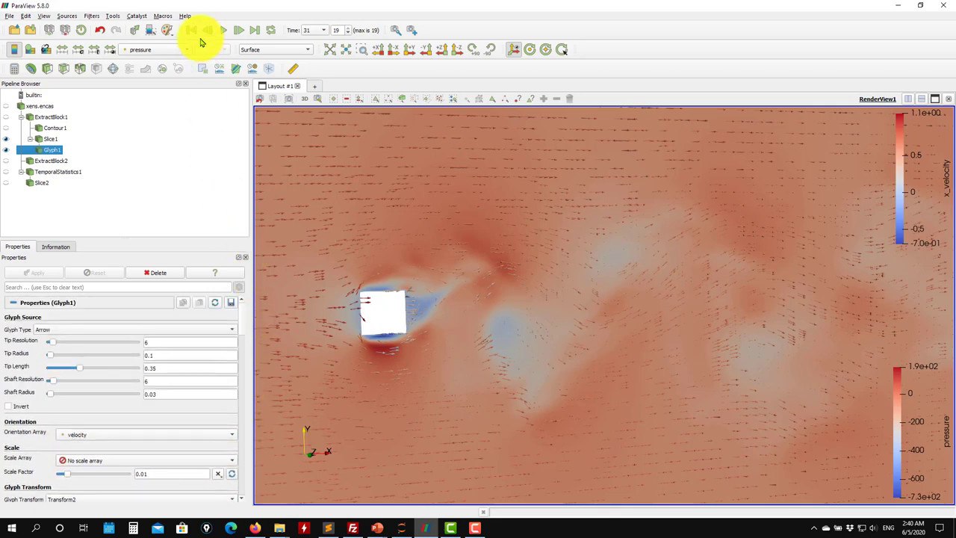
{"action": "left_click", "coordinate": [181, 48]}
{"action": "left_click", "coordinate": [166, 44]}
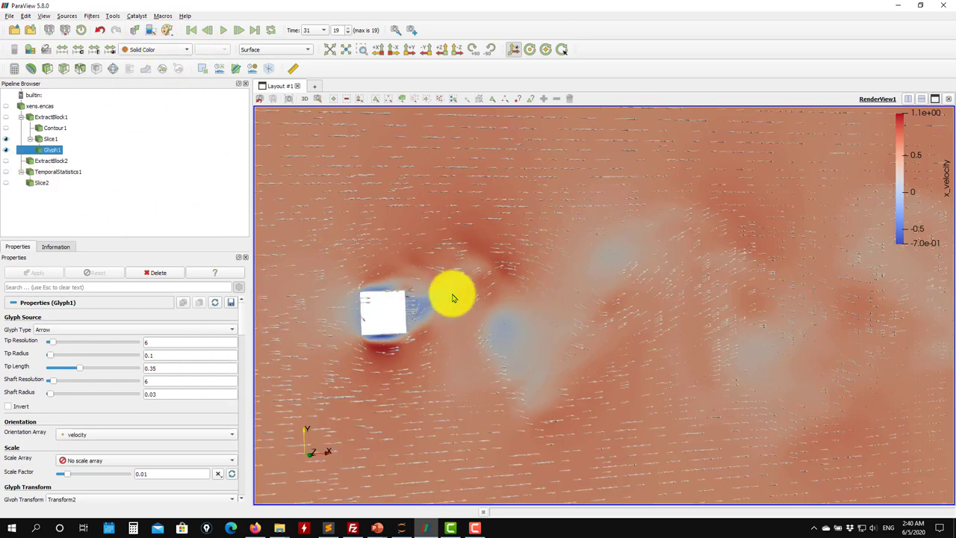
{"action": "scroll", "coordinate": [522, 344], "scroll_direction": "down", "scroll_amount": 5}
{"action": "scroll", "coordinate": [523, 344], "scroll_direction": "up", "scroll_amount": 6}
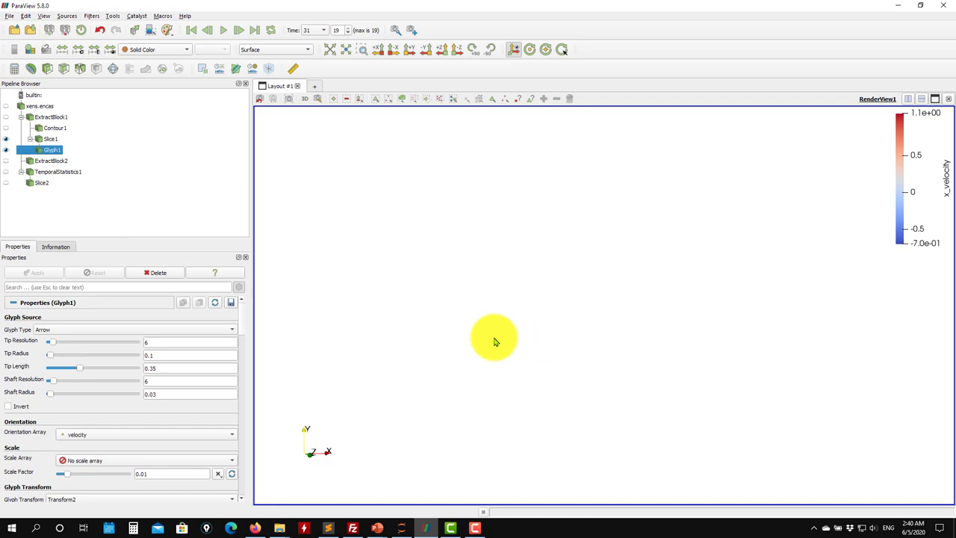
Set the velocity glyphs' masking mode to All Points and inspect the arrows around the cylinder
{"action": "scroll", "coordinate": [493, 341], "scroll_direction": "down", "scroll_amount": 1}
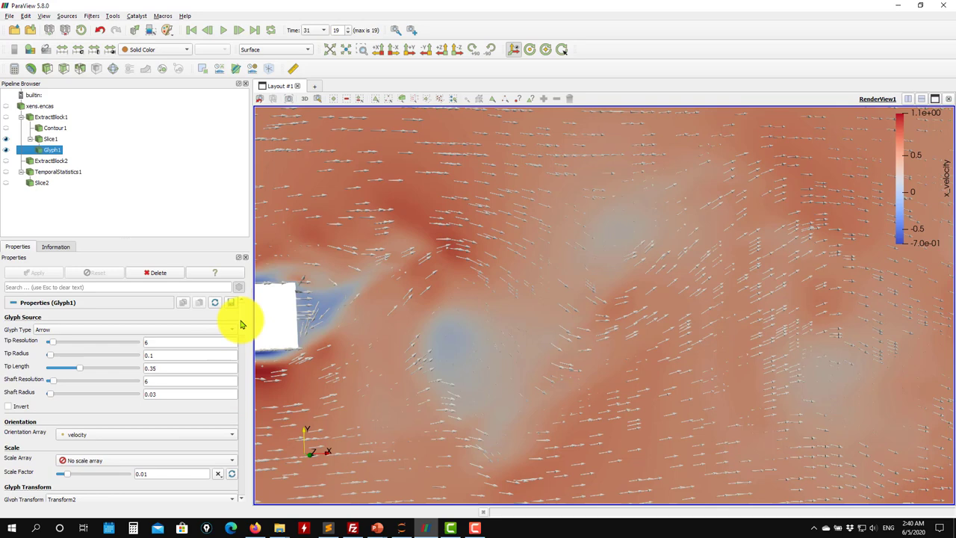
{"action": "scroll", "coordinate": [240, 324], "scroll_direction": "down", "scroll_amount": 2}
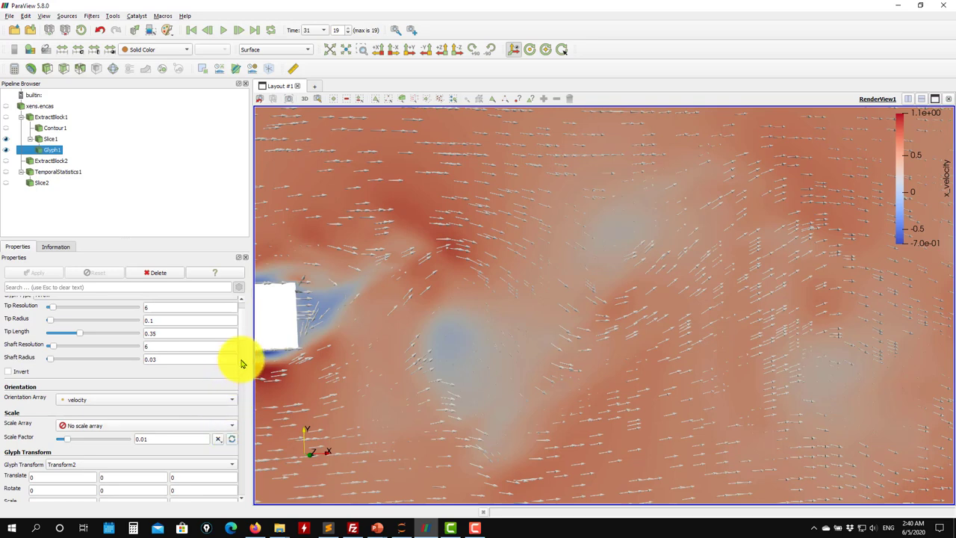
{"action": "scroll", "coordinate": [245, 324], "scroll_direction": "down", "scroll_amount": 8}
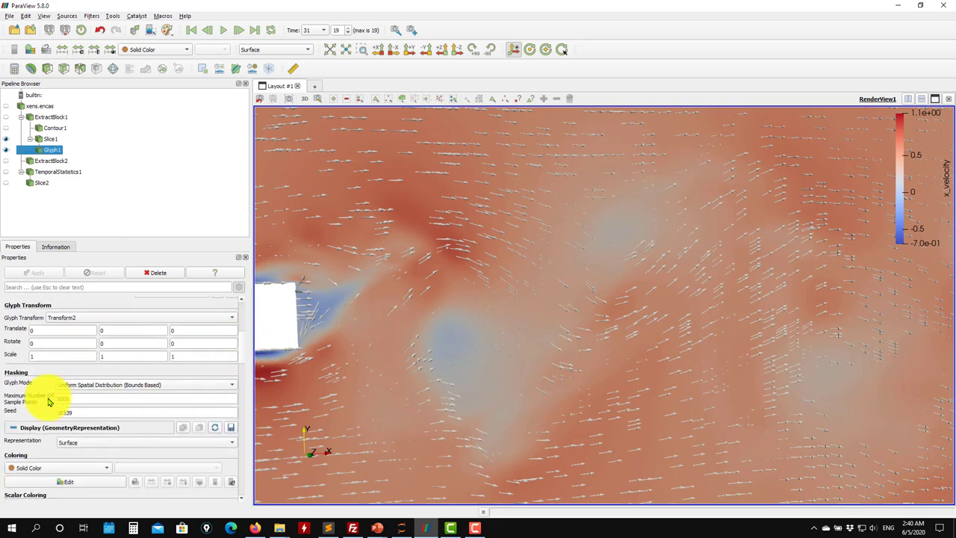
{"action": "left_click", "coordinate": [172, 392]}
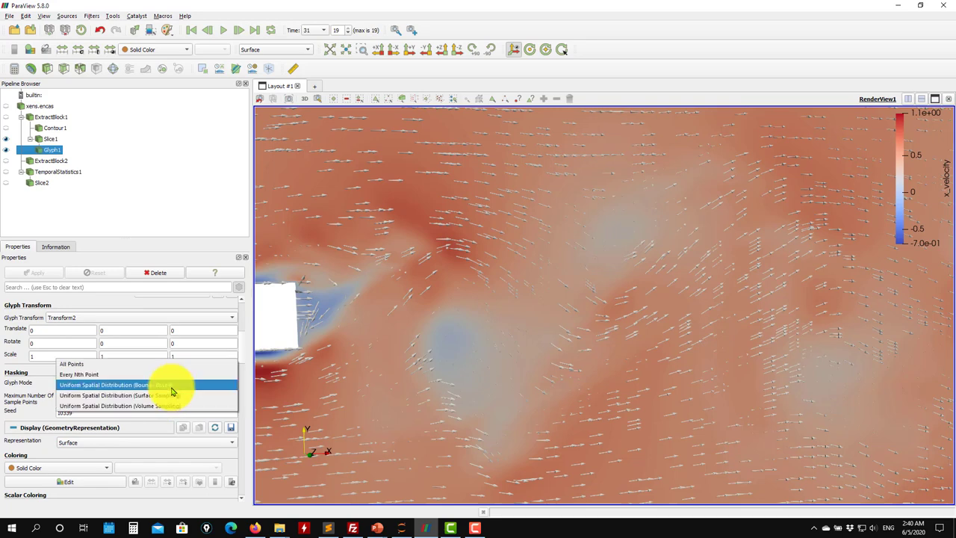
{"action": "left_click", "coordinate": [113, 364]}
{"action": "left_click", "coordinate": [36, 272]}
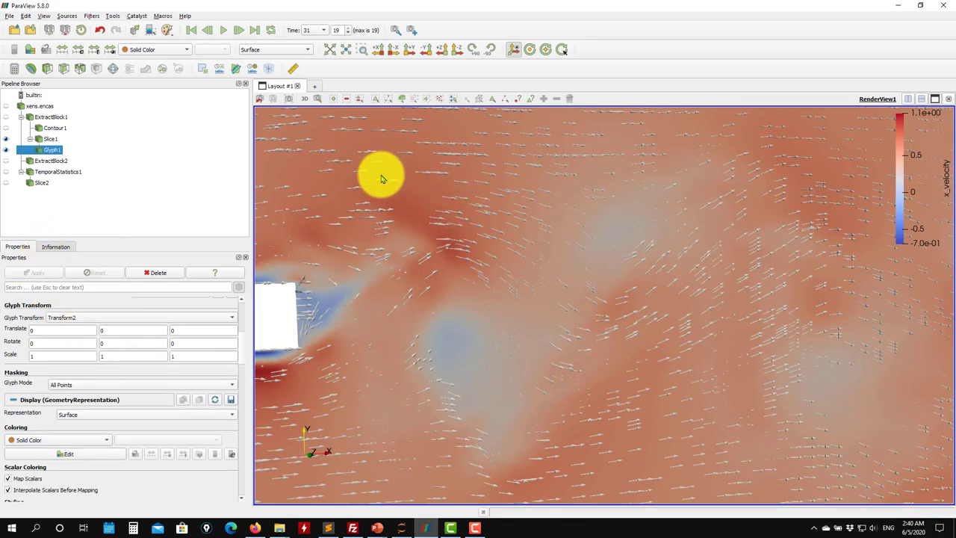
{"action": "left_click_drag", "start_coordinate": [448, 381], "coordinate": [489, 319]}
{"action": "scroll", "coordinate": [386, 371], "scroll_direction": "down", "scroll_amount": 5}
{"action": "scroll", "coordinate": [490, 318], "scroll_direction": "down", "scroll_amount": 3}
{"action": "scroll", "coordinate": [491, 318], "scroll_direction": "up", "scroll_amount": 8}
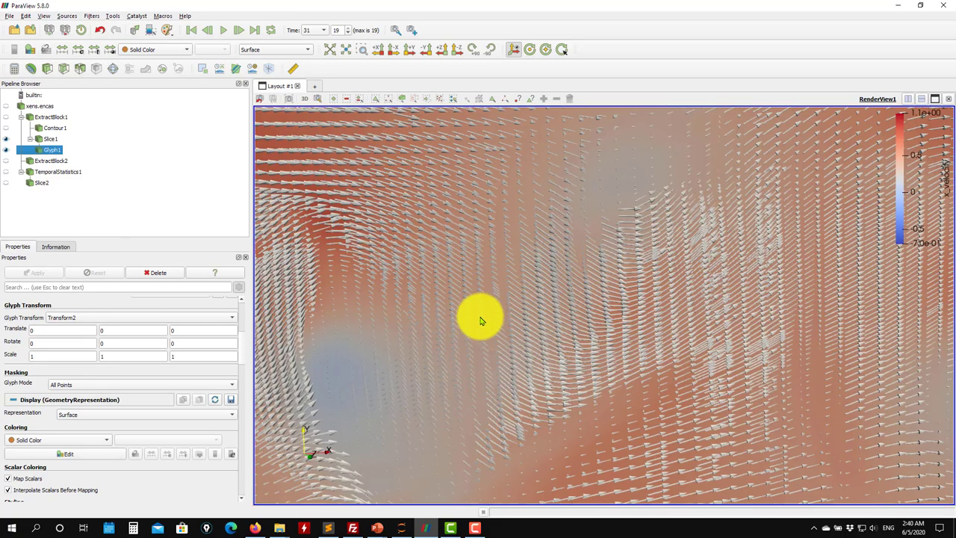
{"action": "scroll", "coordinate": [480, 319], "scroll_direction": "down", "scroll_amount": 8}
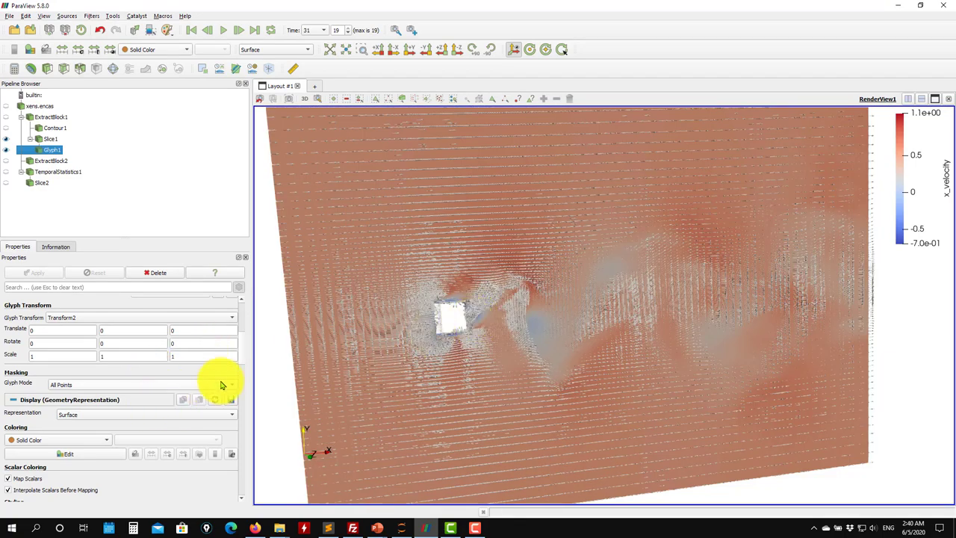
Hide the glyphs and threshold the x_velocity slice by pressure with a maximum of 0
{"action": "left_click", "coordinate": [7, 150]}
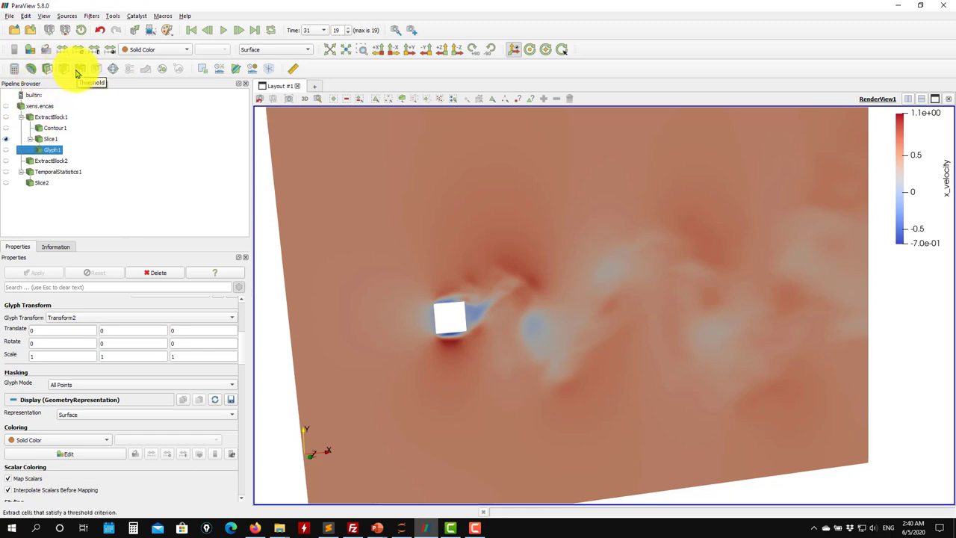
{"action": "left_click", "coordinate": [10, 139]}
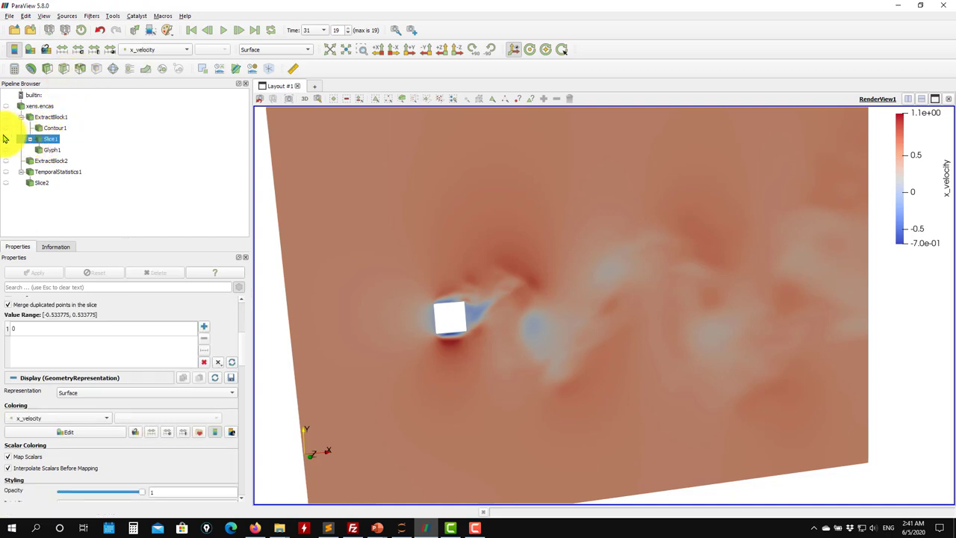
{"action": "left_click", "coordinate": [6, 139]}
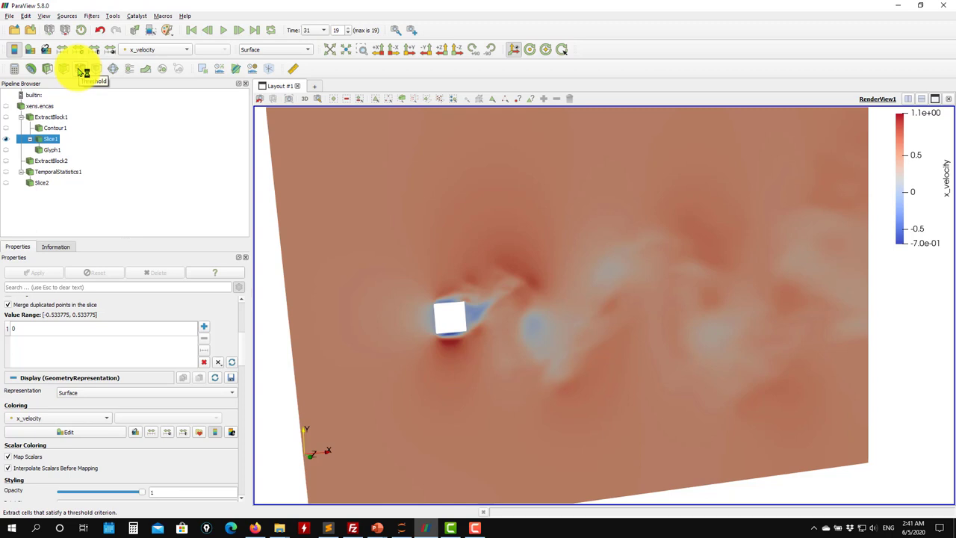
{"action": "left_click", "coordinate": [84, 72]}
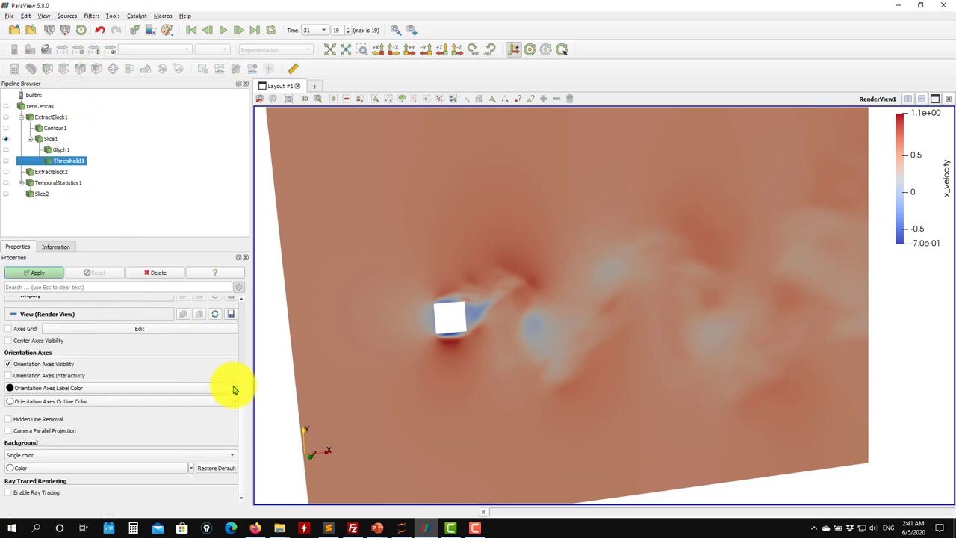
{"action": "scroll", "coordinate": [243, 390], "scroll_direction": "up", "scroll_amount": 3}
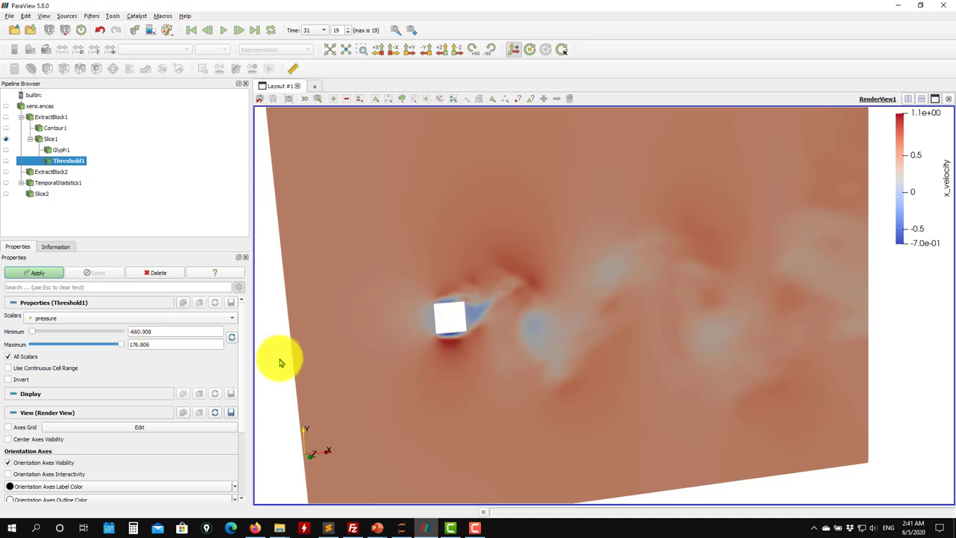
{"action": "left_click", "coordinate": [160, 344]}
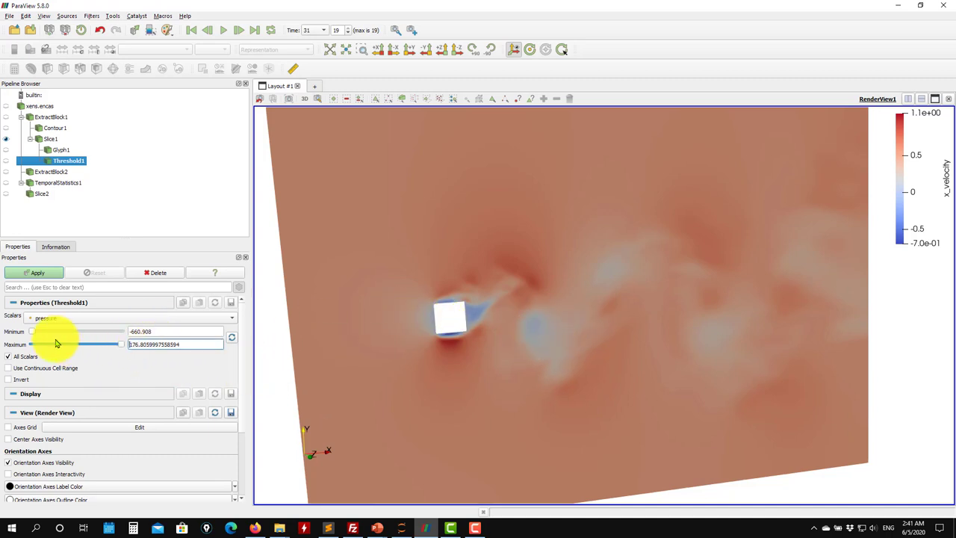
{"action": "left_click_drag", "start_coordinate": [192, 344], "coordinate": [72, 343]}
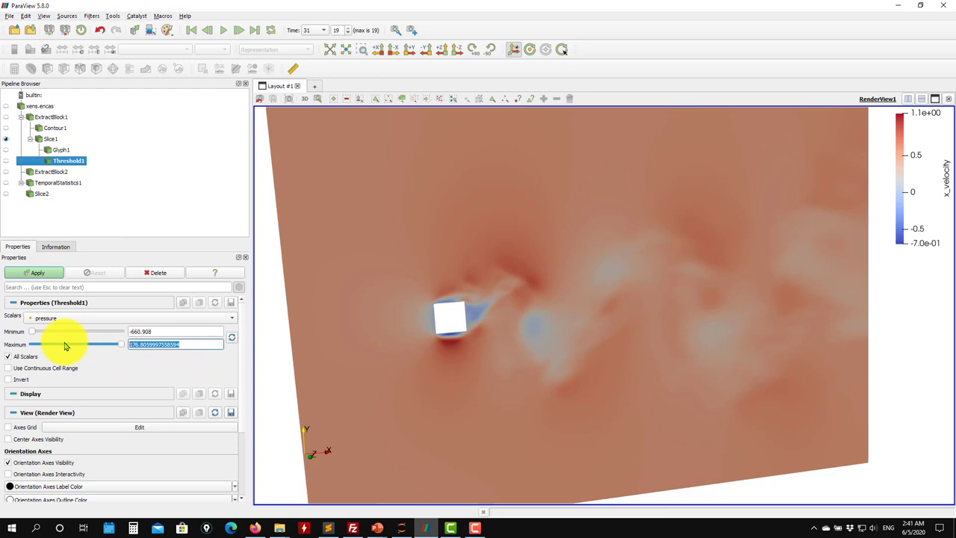
{"action": "left_click", "coordinate": [19, 273]}
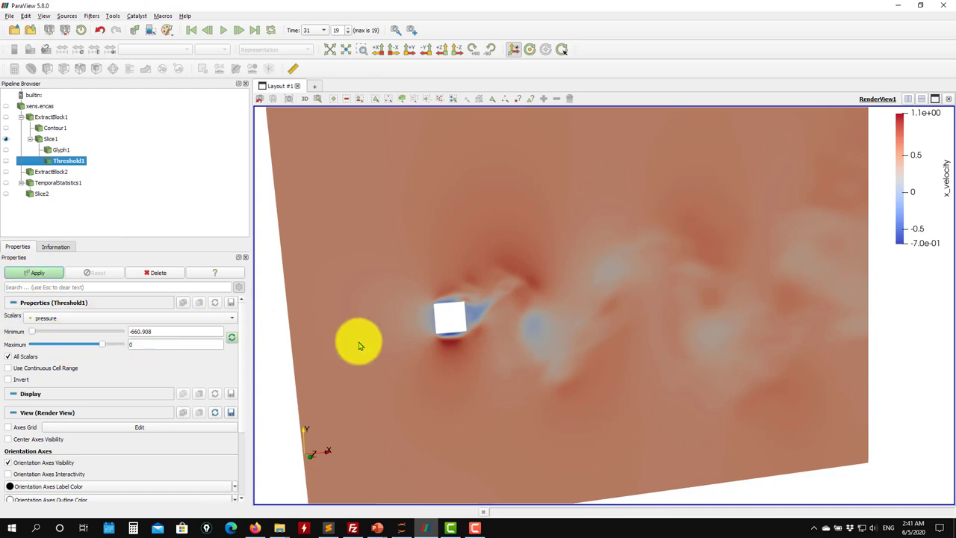
{"action": "left_click_drag", "start_coordinate": [620, 331], "coordinate": [553, 331]}
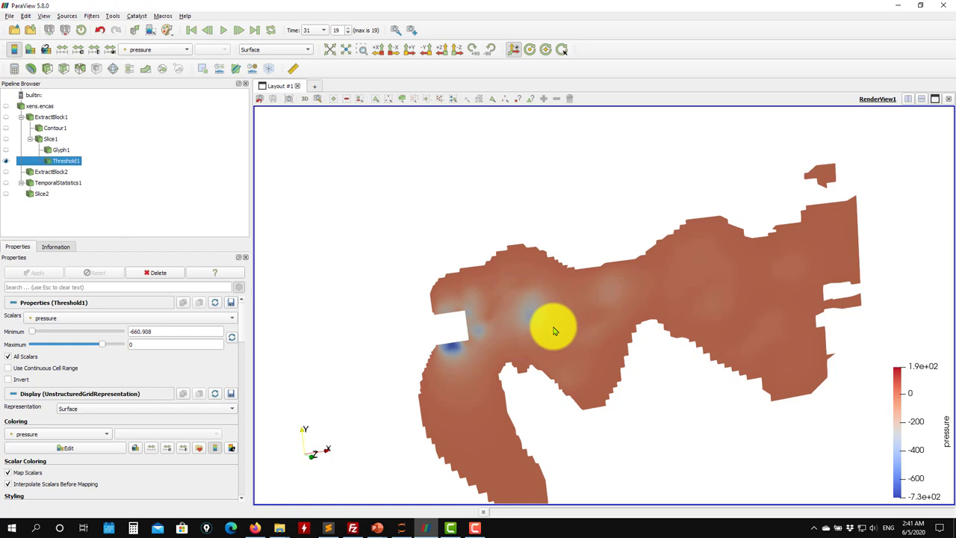
{"action": "mouse_move", "coordinate": [554, 330]}
{"action": "left_mouse_down"}
{"action": "mouse_move", "coordinate": [582, 336]}
{"action": "mouse_move", "coordinate": [561, 326]}
{"action": "mouse_move", "coordinate": [568, 335]}
{"action": "left_mouse_up"}
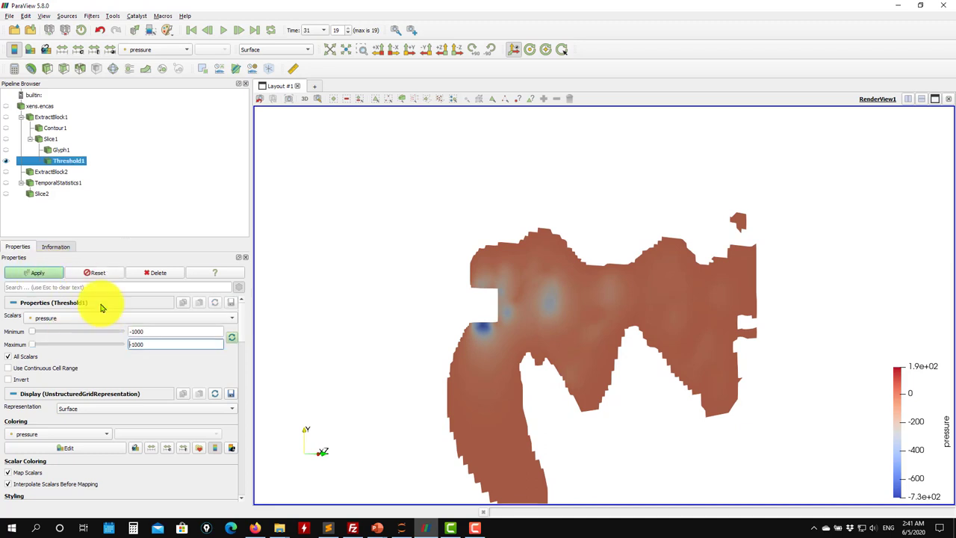
Set the pressure threshold range to a minimum of -1000 and a maximum of -100, and inspect the remaining cells
{"action": "left_click", "coordinate": [172, 345]}
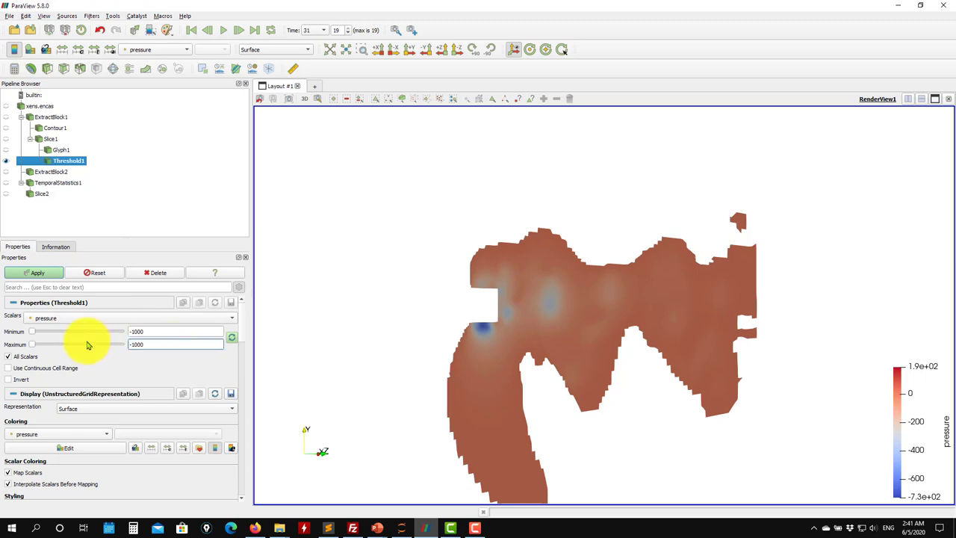
{"action": "key", "text": "BackSpace"}
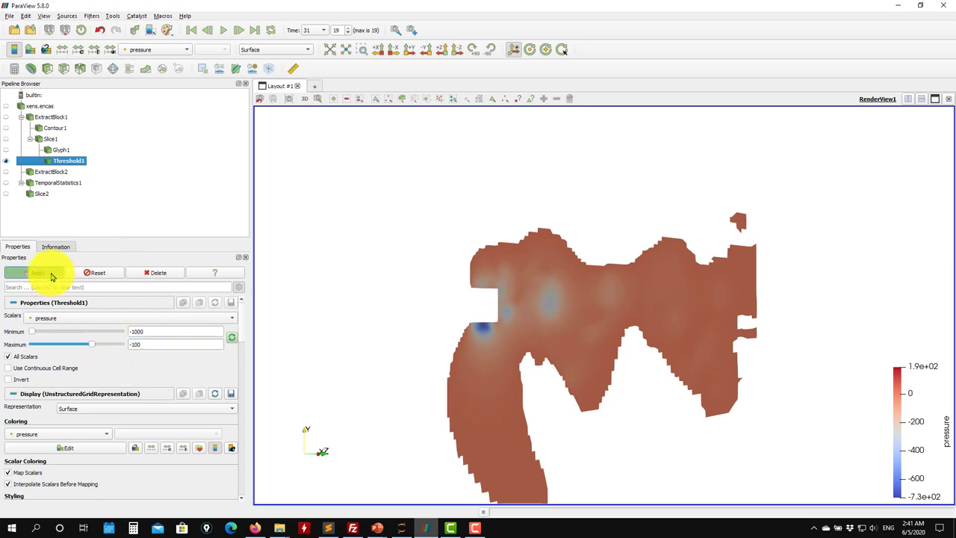
{"action": "left_click", "coordinate": [53, 272]}
{"action": "left_click_drag", "start_coordinate": [499, 308], "coordinate": [472, 357]}
{"action": "scroll", "coordinate": [463, 344], "scroll_direction": "down", "scroll_amount": 4}
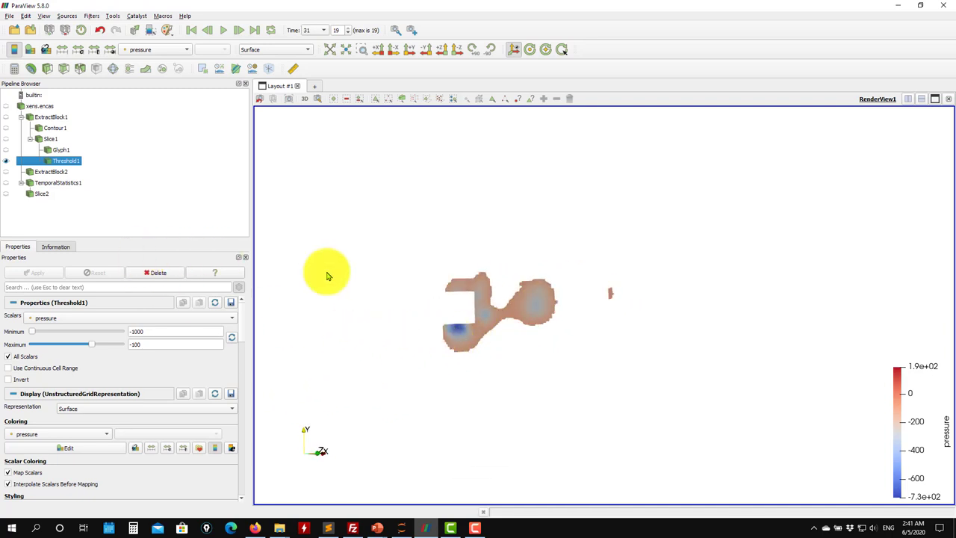
{"action": "scroll", "coordinate": [473, 291], "scroll_direction": "down", "scroll_amount": 6}
{"action": "scroll", "coordinate": [472, 298], "scroll_direction": "up", "scroll_amount": 5}
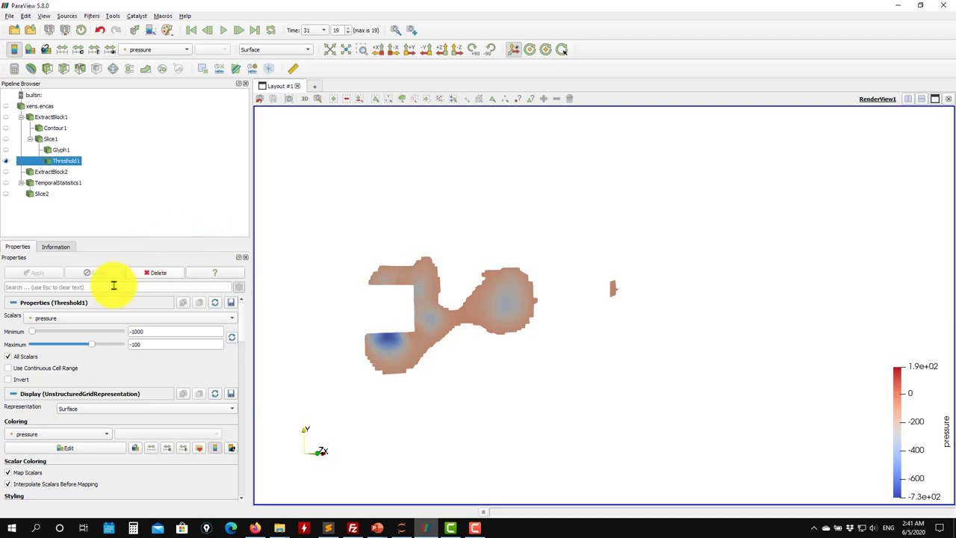
Hide the threshold, glyphs and x_velocity slice, and show only the extracted square cylinder block
{"action": "left_click", "coordinate": [6, 149]}
{"action": "left_click", "coordinate": [6, 160]}
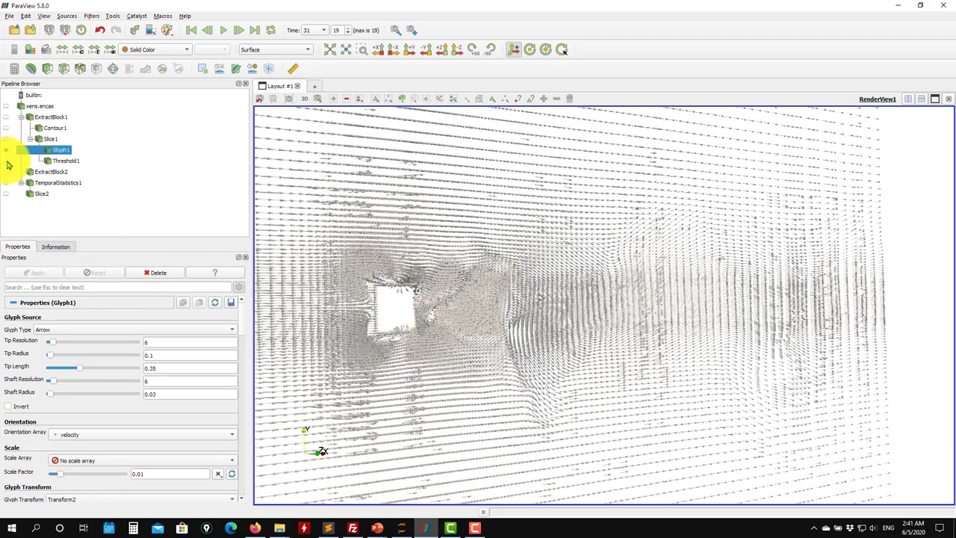
{"action": "left_click", "coordinate": [548, 267]}
{"action": "left_click", "coordinate": [6, 149]}
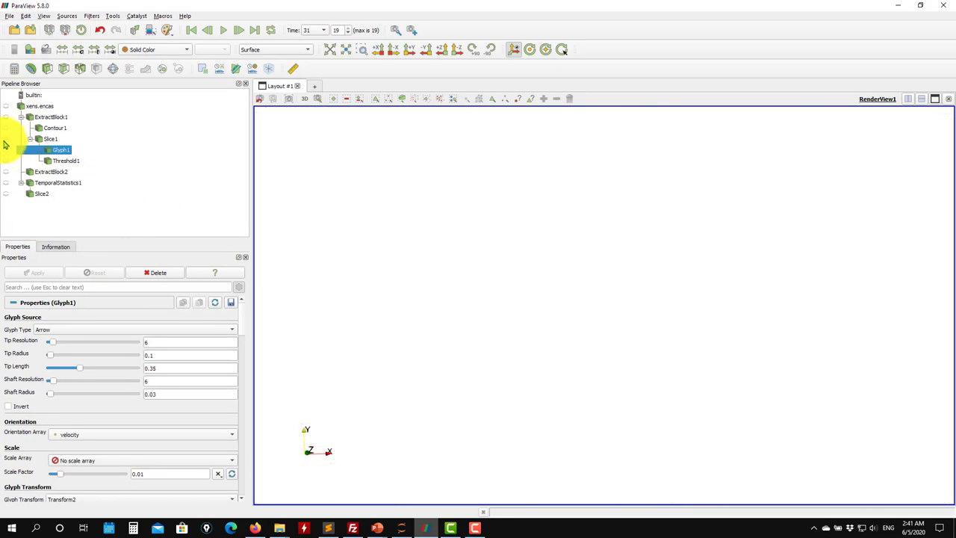
{"action": "left_click", "coordinate": [6, 138]}
{"action": "left_click_drag", "start_coordinate": [460, 264], "coordinate": [393, 251]}
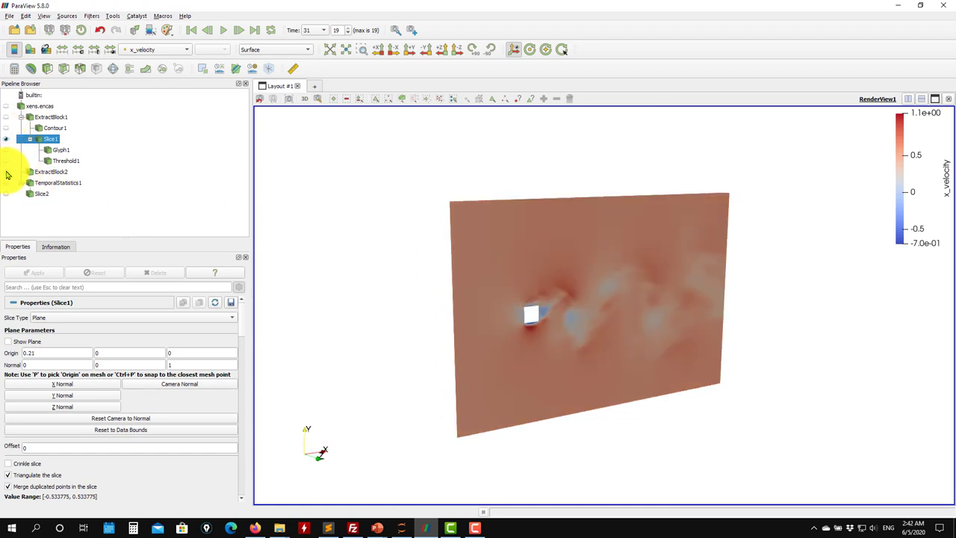
{"action": "left_click", "coordinate": [8, 173]}
{"action": "left_click", "coordinate": [8, 140]}
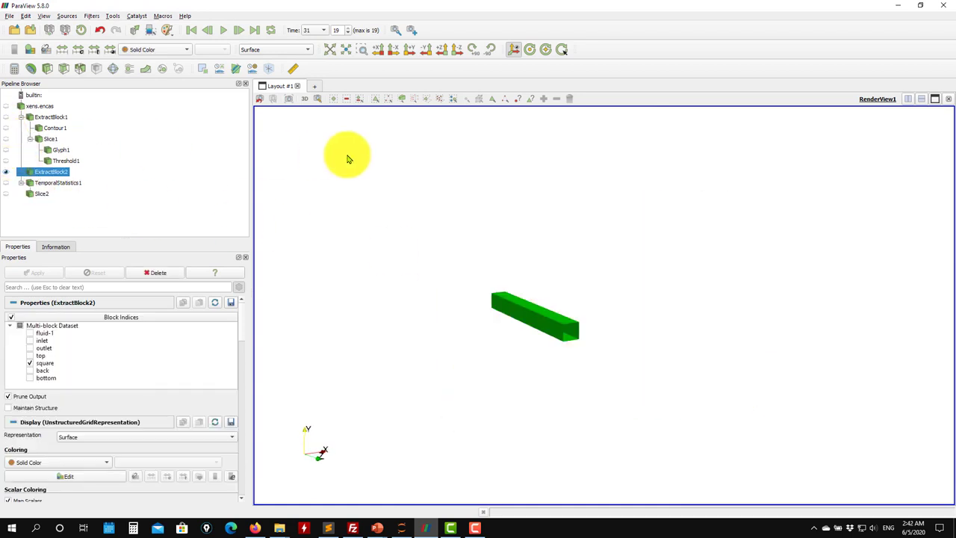
Add a Stream Tracer to the square cylinder block and set the X coordinate of both seed line points to -0.1
{"action": "left_click", "coordinate": [127, 68]}
{"action": "left_click_drag", "start_coordinate": [420, 356], "coordinate": [331, 306]}
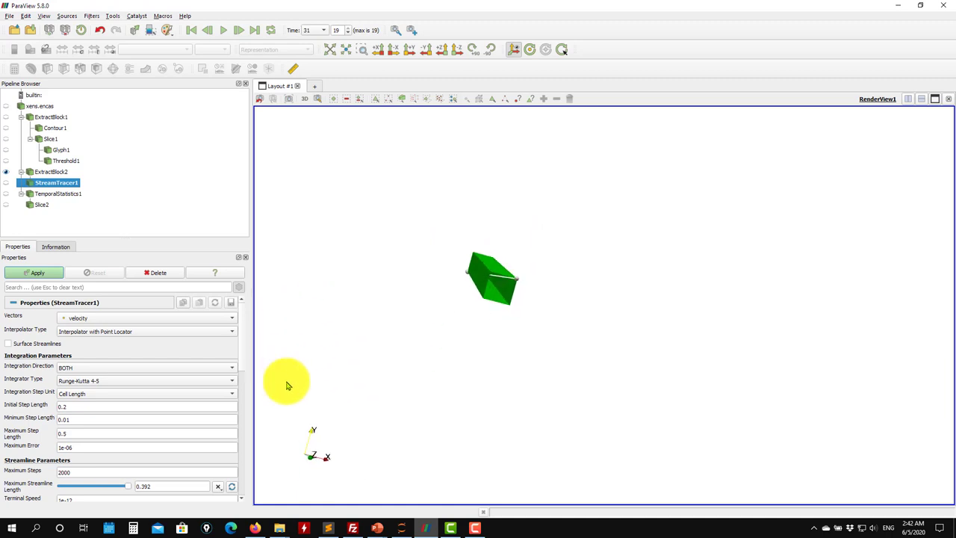
{"action": "scroll", "coordinate": [247, 374], "scroll_direction": "down", "scroll_amount": 3}
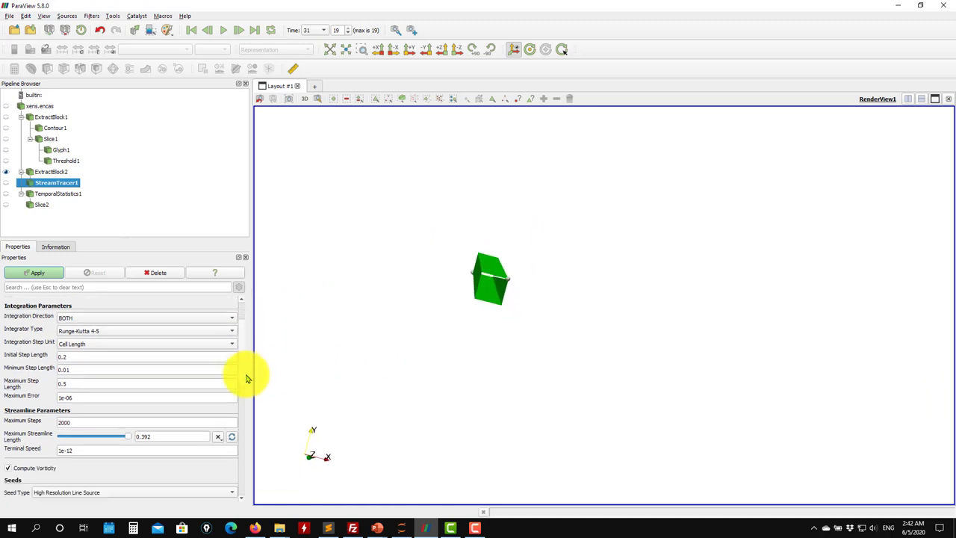
{"action": "scroll", "coordinate": [251, 407], "scroll_direction": "down", "scroll_amount": 3}
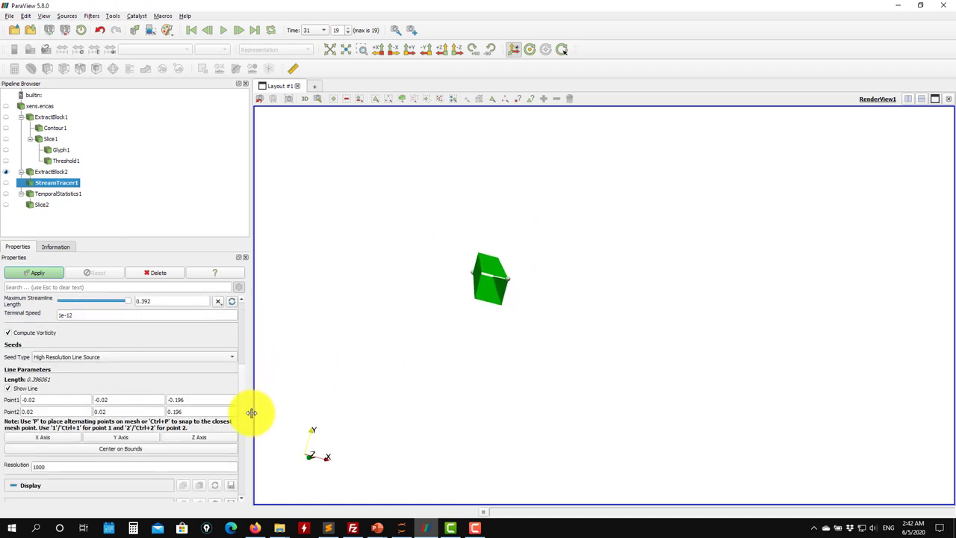
{"action": "left_click", "coordinate": [65, 400]}
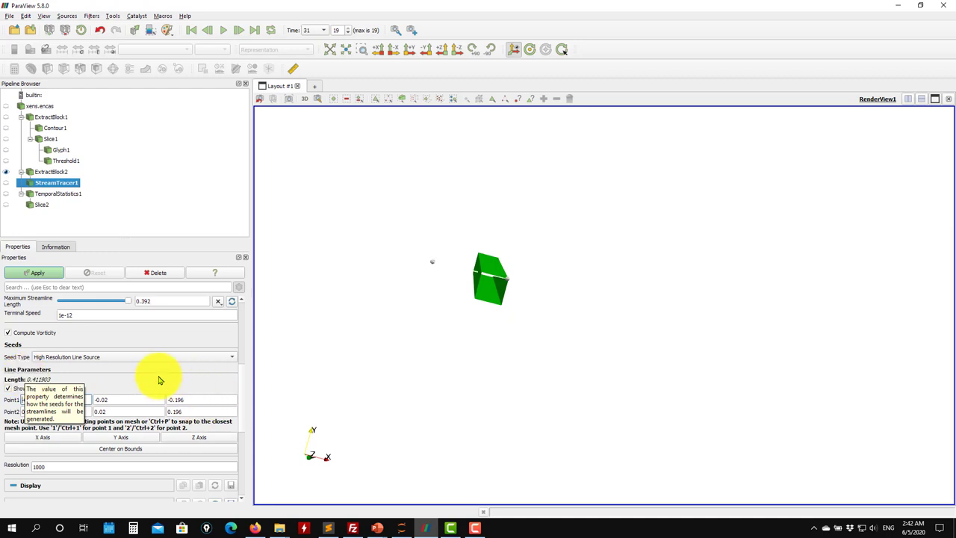
{"action": "left_click", "coordinate": [21, 412]}
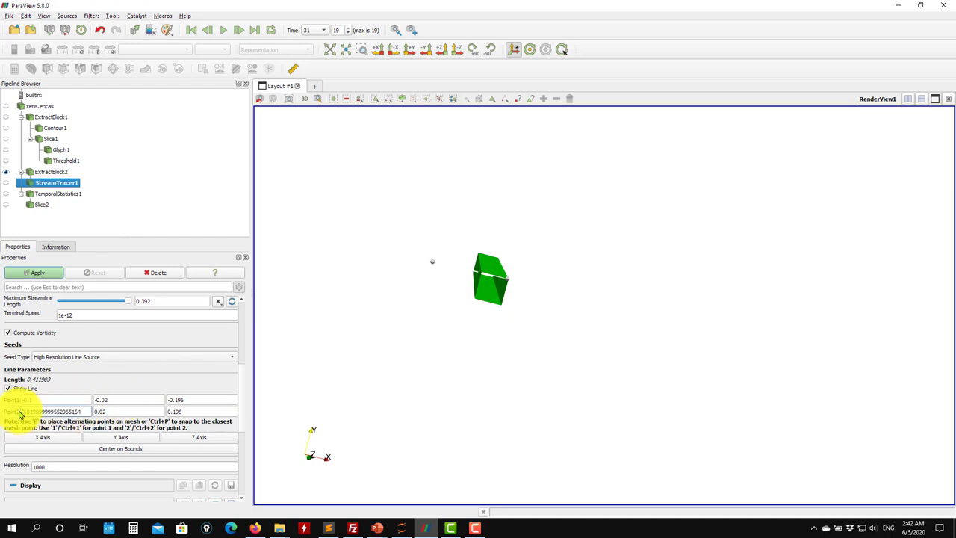
{"action": "double_click", "coordinate": [86, 410]}
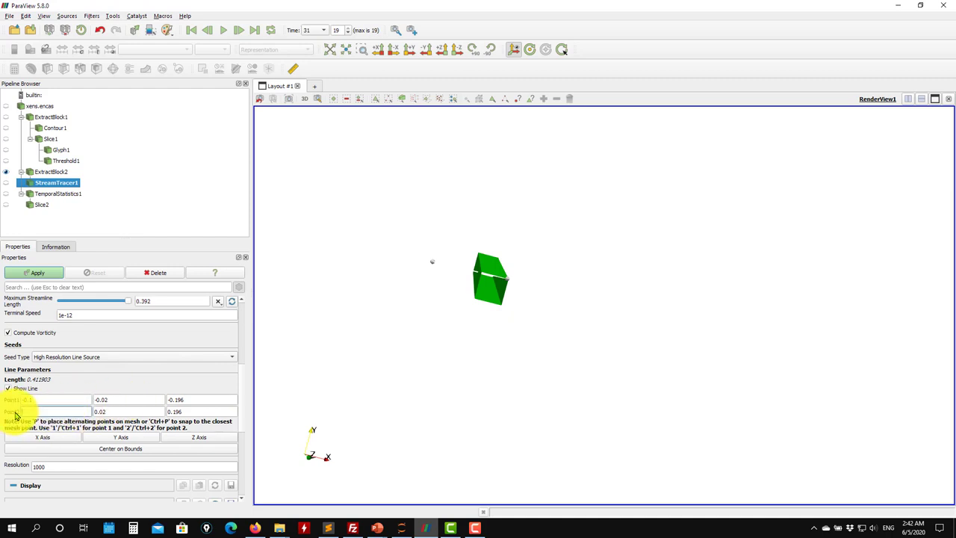
{"action": "left_click_drag", "start_coordinate": [475, 434], "coordinate": [534, 441]}
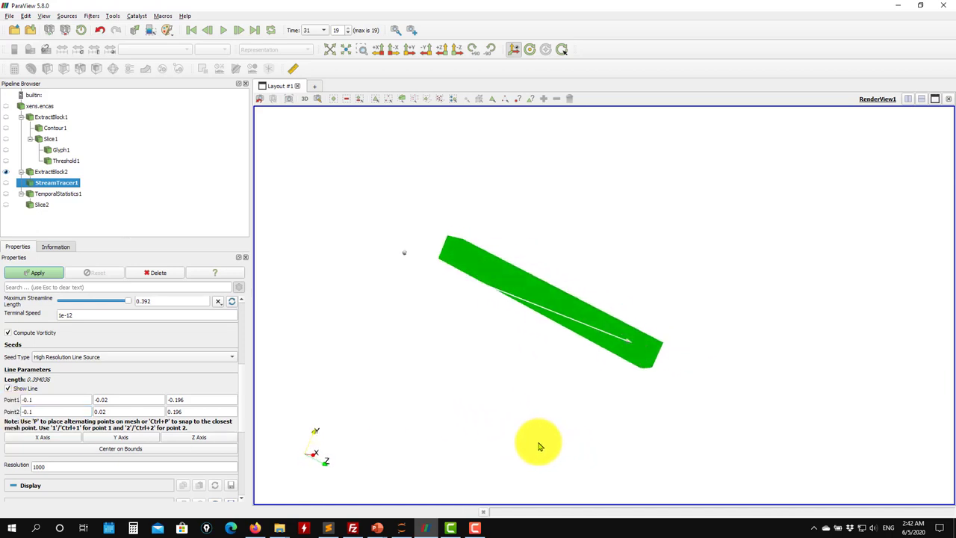
Set the Y coordinate of both seed line points to 0 and generate the streamlines from the velocity vectors
{"action": "double_click", "coordinate": [158, 401]}
{"action": "key", "text": "ctrl+c"}
{"action": "type", "text": "0"}
{"action": "left_click", "coordinate": [132, 412]}
{"action": "key", "text": "ctrl+v"}
{"action": "key", "text": "ctrl+a"}
{"action": "type", "text": "0"}
{"action": "left_click_drag", "start_coordinate": [476, 386], "coordinate": [393, 376]}
{"action": "left_click", "coordinate": [37, 274]}
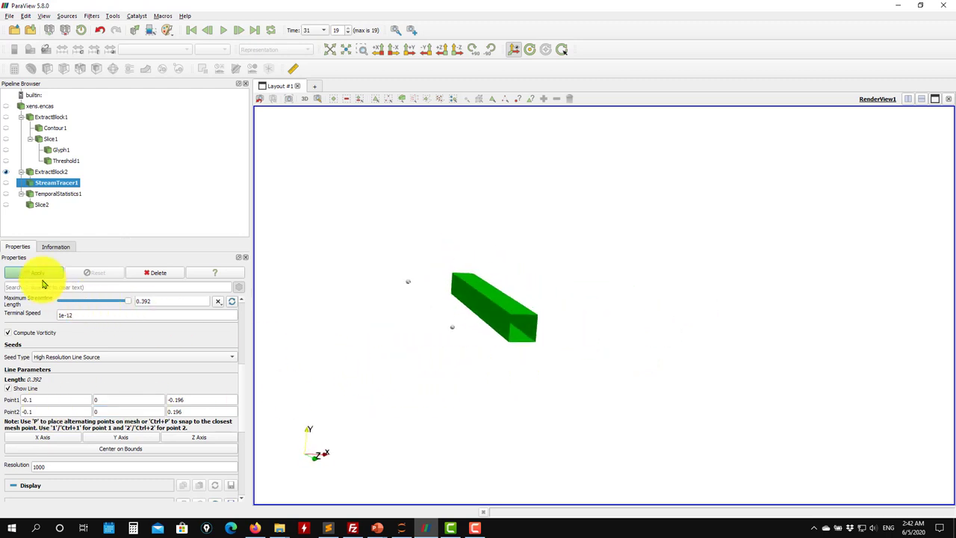
{"action": "left_click_drag", "start_coordinate": [241, 384], "coordinate": [244, 302]}
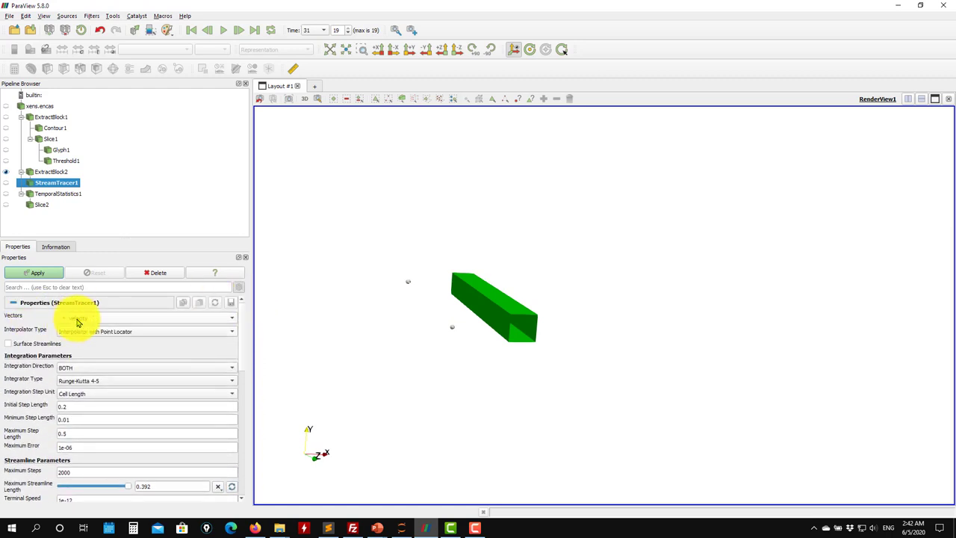
{"action": "left_click", "coordinate": [32, 276]}
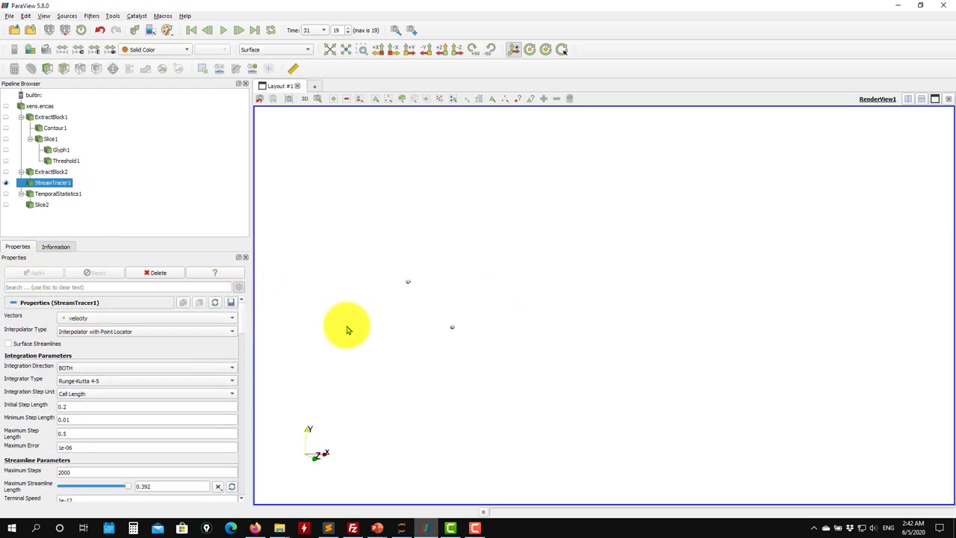
Examine the seed line points and the Stream Tracer settings for the square cylinder block
{"action": "left_click_drag", "start_coordinate": [352, 352], "coordinate": [317, 314]}
{"action": "left_click_drag", "start_coordinate": [337, 357], "coordinate": [353, 381]}
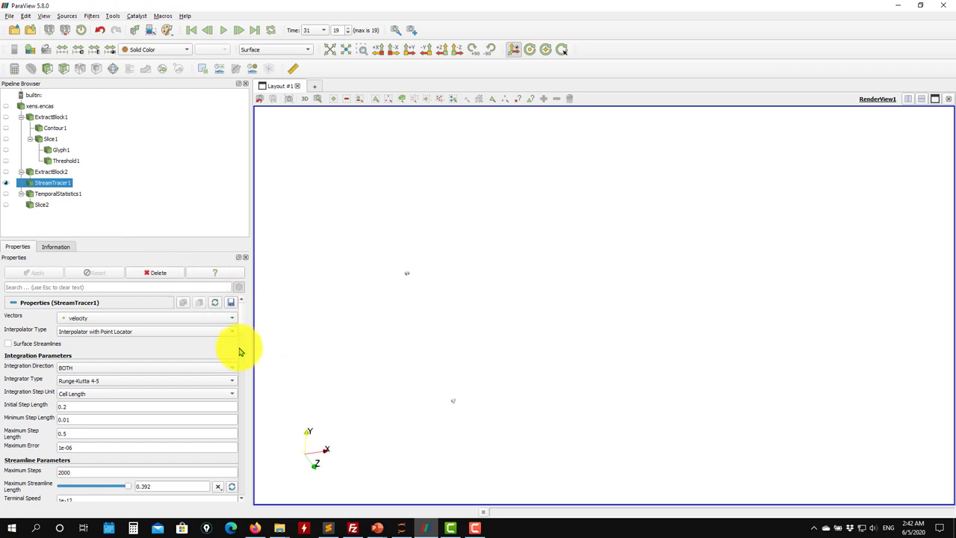
{"action": "scroll", "coordinate": [239, 319], "scroll_direction": "down", "scroll_amount": 1}
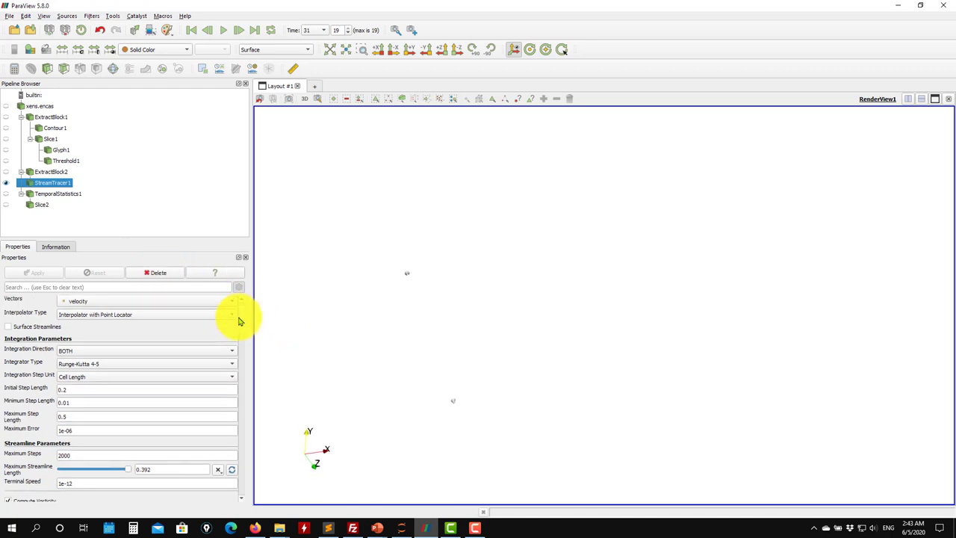
{"action": "scroll", "coordinate": [239, 317], "scroll_direction": "up", "scroll_amount": 1}
{"action": "mouse_move", "coordinate": [241, 315]}
{"action": "left_mouse_down"}
{"action": "mouse_move", "coordinate": [243, 494]}
{"action": "mouse_move", "coordinate": [240, 296]}
{"action": "left_mouse_up"}
{"action": "left_click_drag", "start_coordinate": [348, 352], "coordinate": [331, 326]}
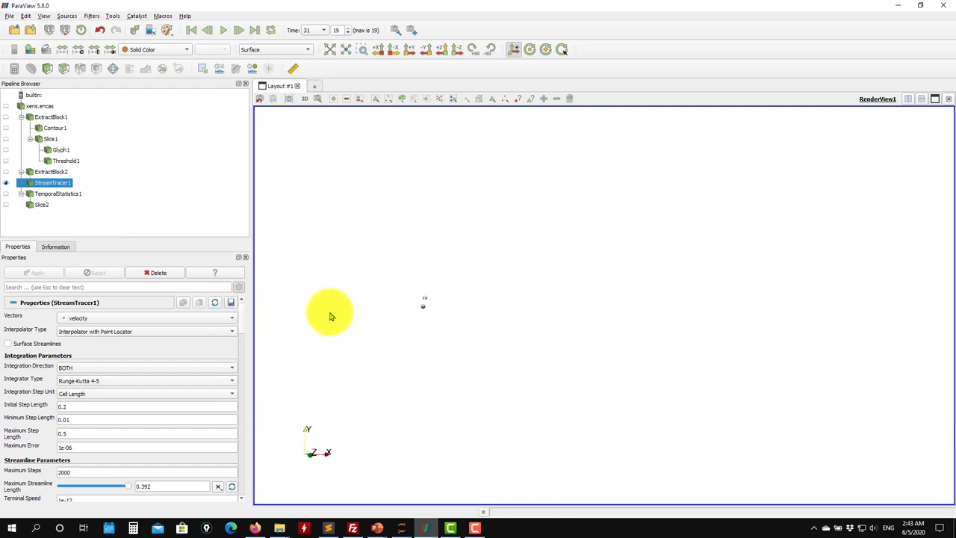
{"action": "left_click", "coordinate": [174, 50]}
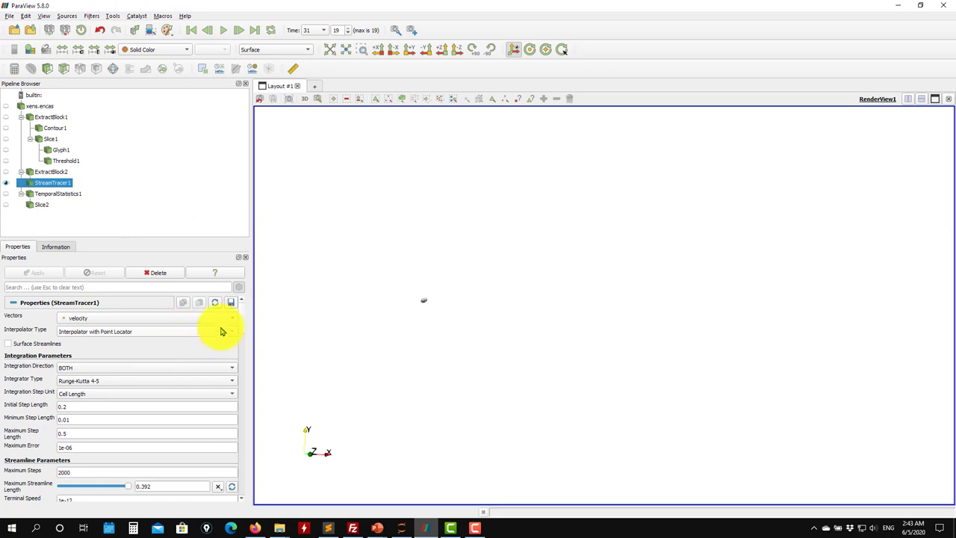
{"action": "scroll", "coordinate": [245, 320], "scroll_direction": "down", "scroll_amount": 2}
{"action": "scroll", "coordinate": [247, 331], "scroll_direction": "down", "scroll_amount": 6}
{"action": "scroll", "coordinate": [249, 352], "scroll_direction": "up", "scroll_amount": 5}
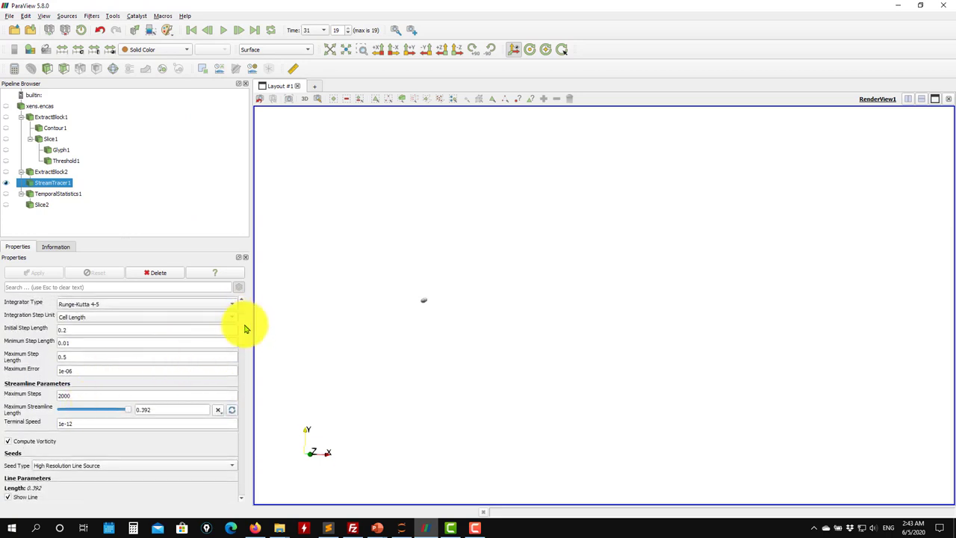
{"action": "scroll", "coordinate": [245, 328], "scroll_direction": "down", "scroll_amount": 8}
{"action": "scroll", "coordinate": [249, 369], "scroll_direction": "down", "scroll_amount": 3}
{"action": "scroll", "coordinate": [247, 461], "scroll_direction": "down", "scroll_amount": 5}
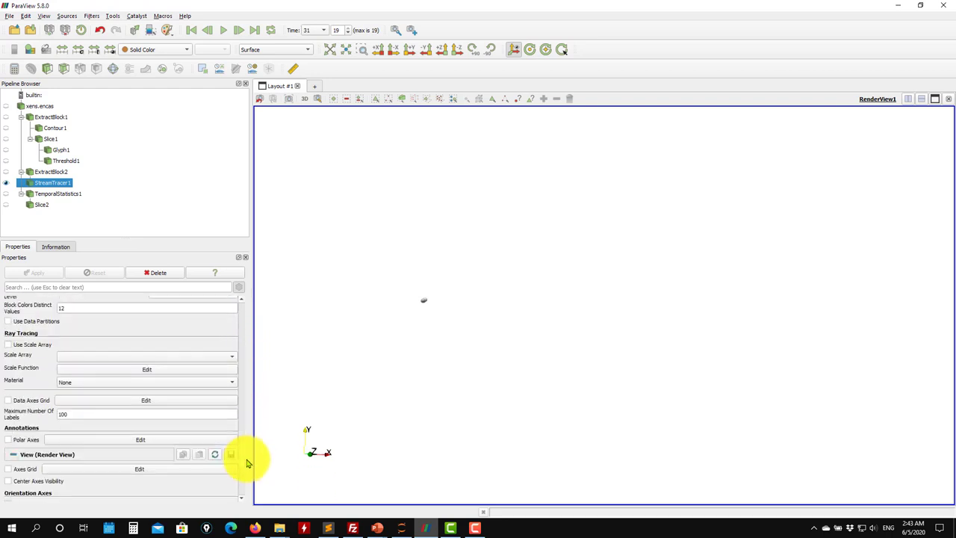
{"action": "scroll", "coordinate": [247, 461], "scroll_direction": "up", "scroll_amount": 15}
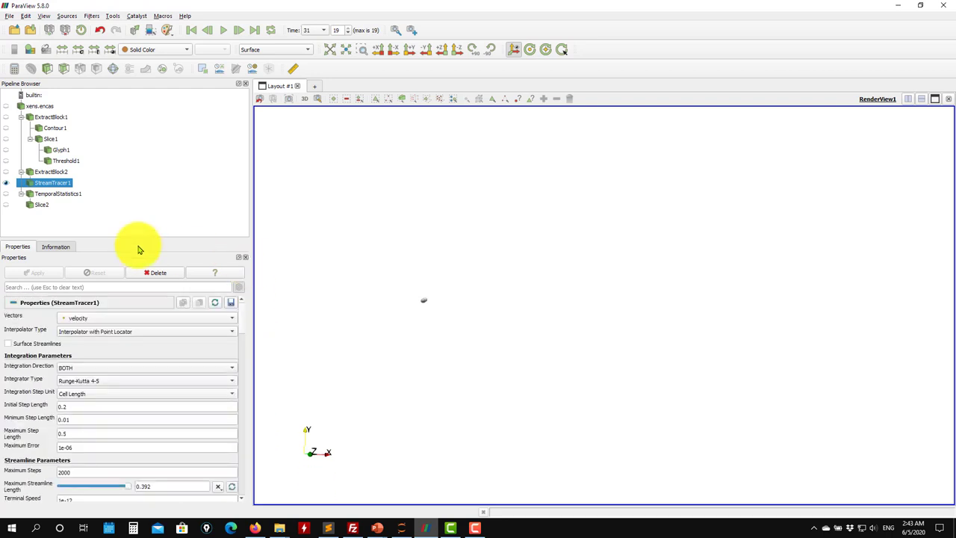
Delete the Stream Tracer from the square cylinder block and keep that block displayed
{"action": "right_click", "coordinate": [47, 185]}
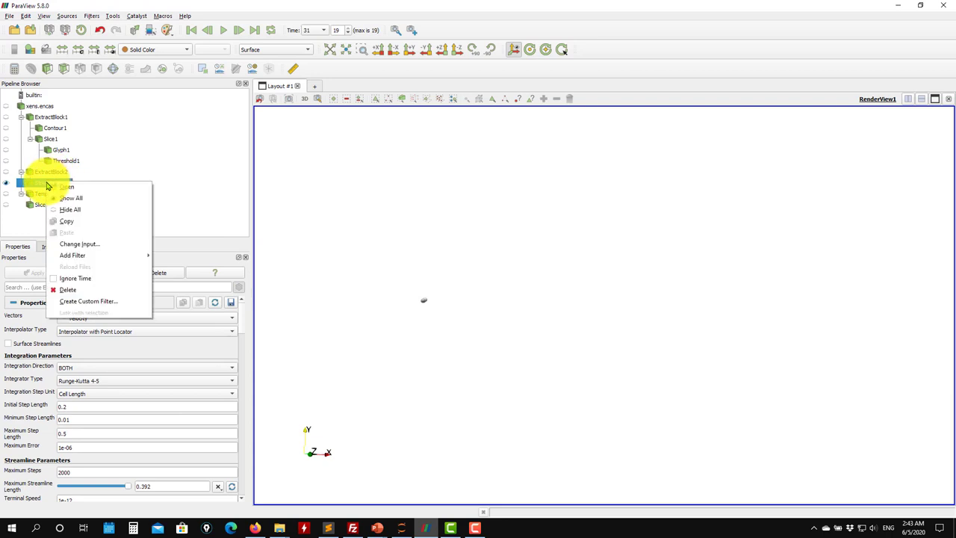
{"action": "left_click", "coordinate": [85, 288]}
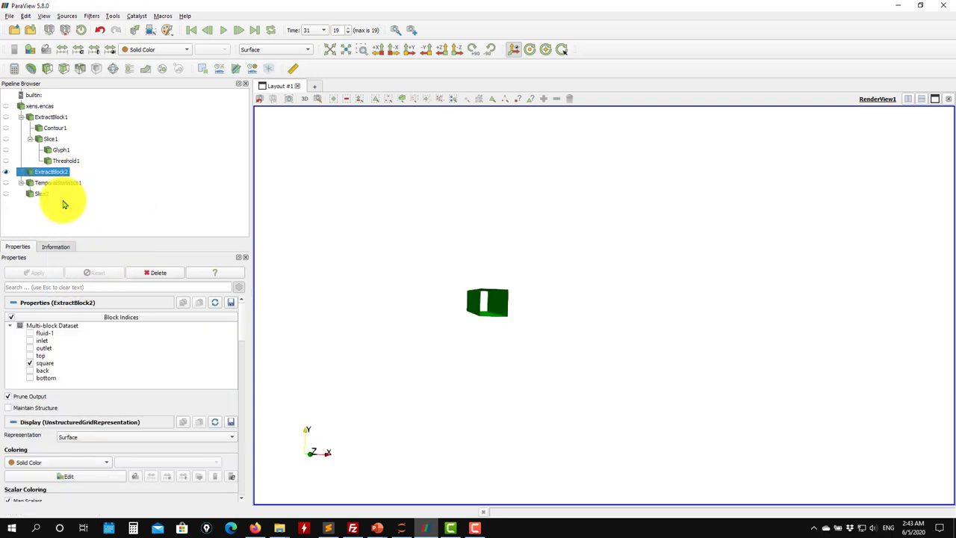
{"action": "left_click", "coordinate": [43, 107]}
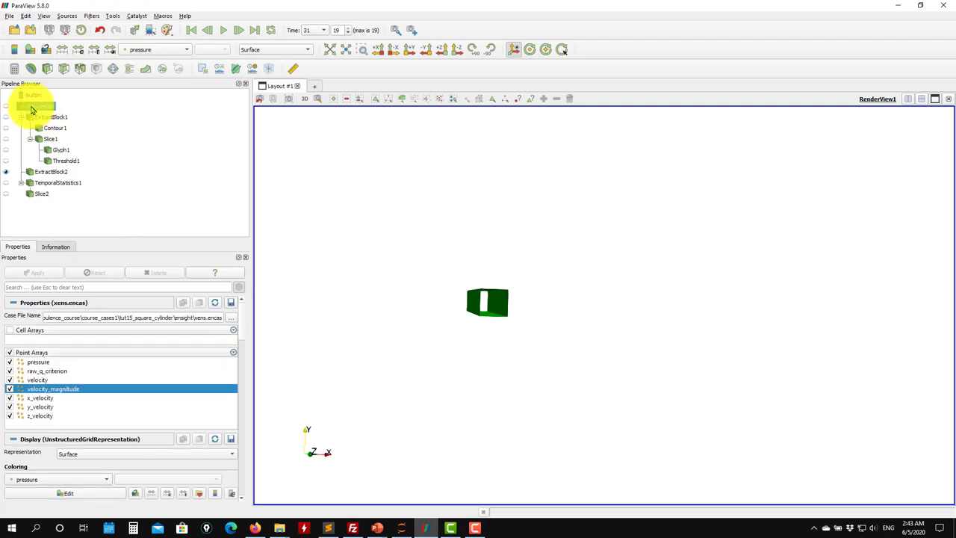
{"action": "left_click", "coordinate": [15, 172]}
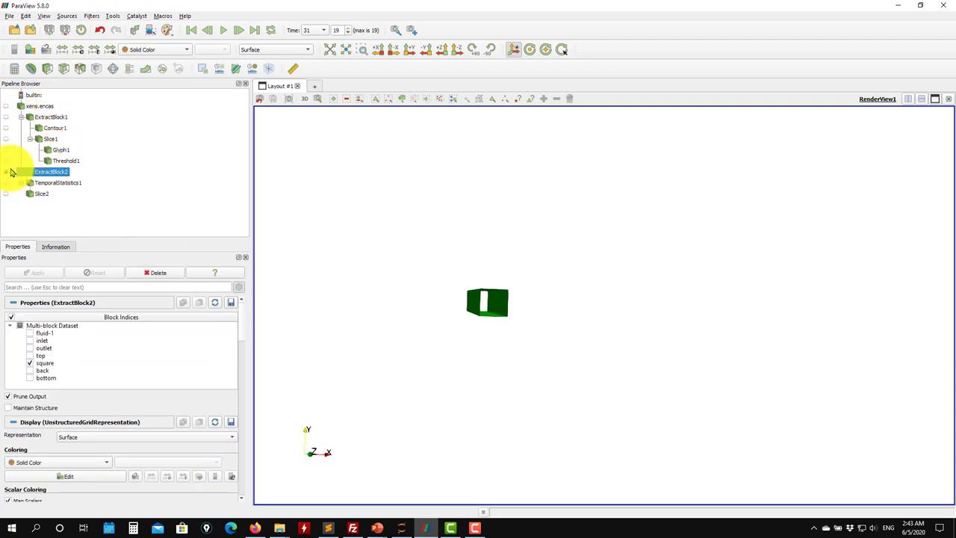
{"action": "left_click", "coordinate": [7, 173]}
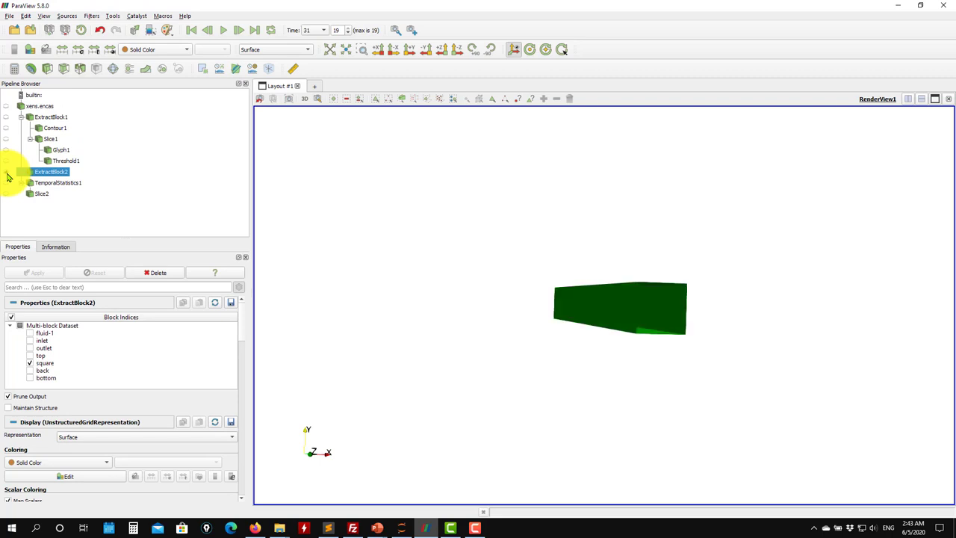
Show the extracted fluid-1 block and add a Stream Tracer to it
{"action": "left_click", "coordinate": [44, 117]}
{"action": "left_click", "coordinate": [6, 117]}
{"action": "mouse_move", "coordinate": [486, 231]}
{"action": "left_mouse_down"}
{"action": "mouse_move", "coordinate": [584, 257]}
{"action": "mouse_move", "coordinate": [478, 247]}
{"action": "left_mouse_up"}
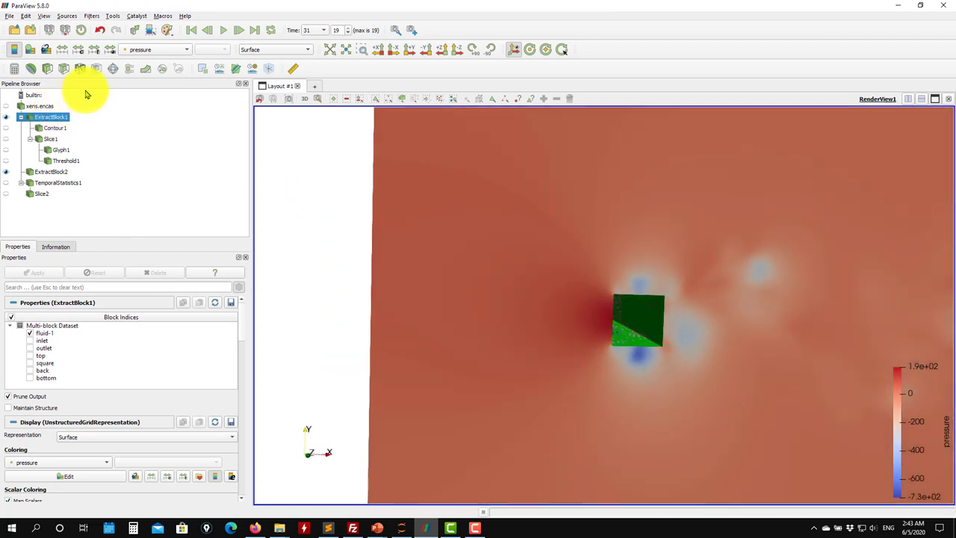
{"action": "left_click", "coordinate": [128, 71]}
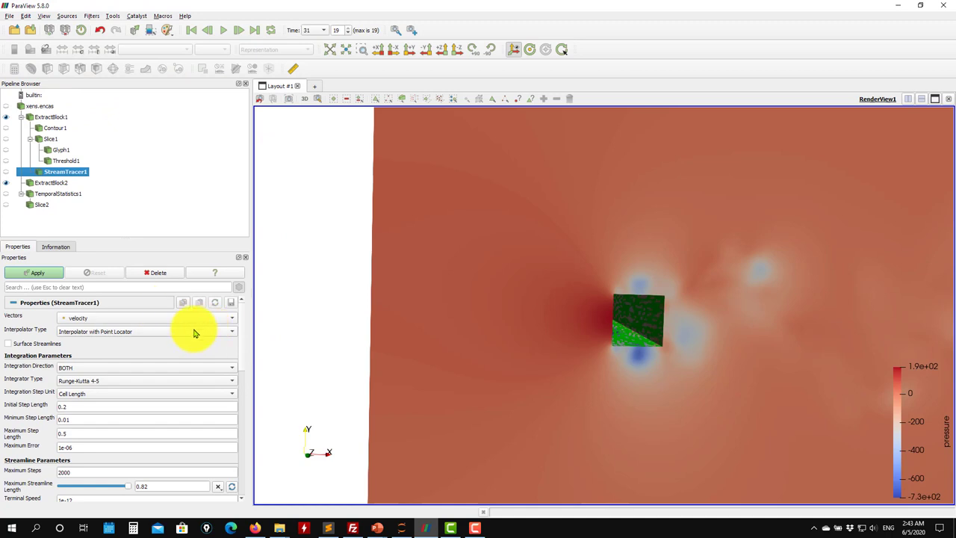
{"action": "mouse_move", "coordinate": [433, 358]}
{"action": "left_mouse_down"}
{"action": "mouse_move", "coordinate": [469, 365]}
{"action": "mouse_move", "coordinate": [438, 363]}
{"action": "left_mouse_up"}
{"action": "scroll", "coordinate": [246, 348], "scroll_direction": "down", "scroll_amount": 3}
{"action": "scroll", "coordinate": [246, 353], "scroll_direction": "down", "scroll_amount": 5}
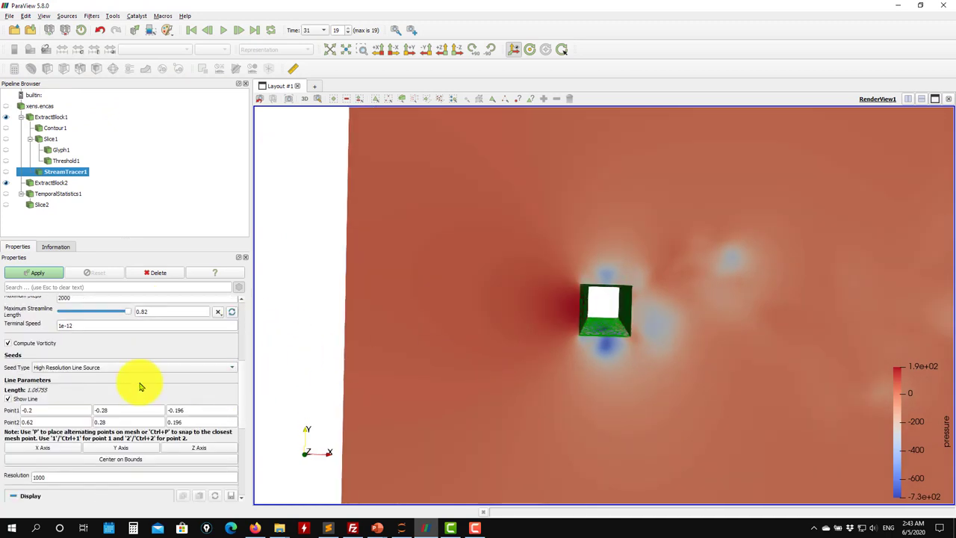
Set the X coordinate of both seed line points to -0.1 and hide the fluid-1 block
{"action": "left_click_drag", "start_coordinate": [89, 408], "coordinate": [22, 398]}
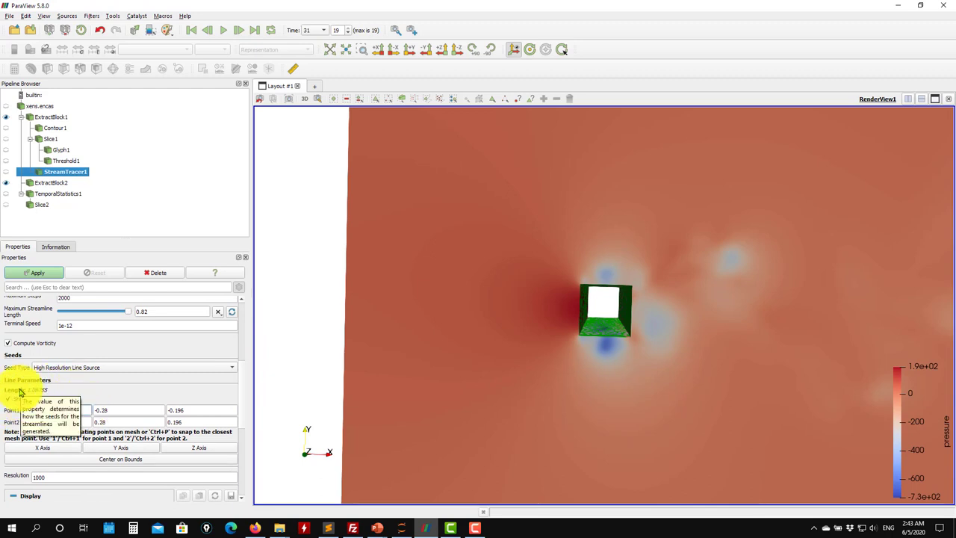
{"action": "type", "text": "-0"}
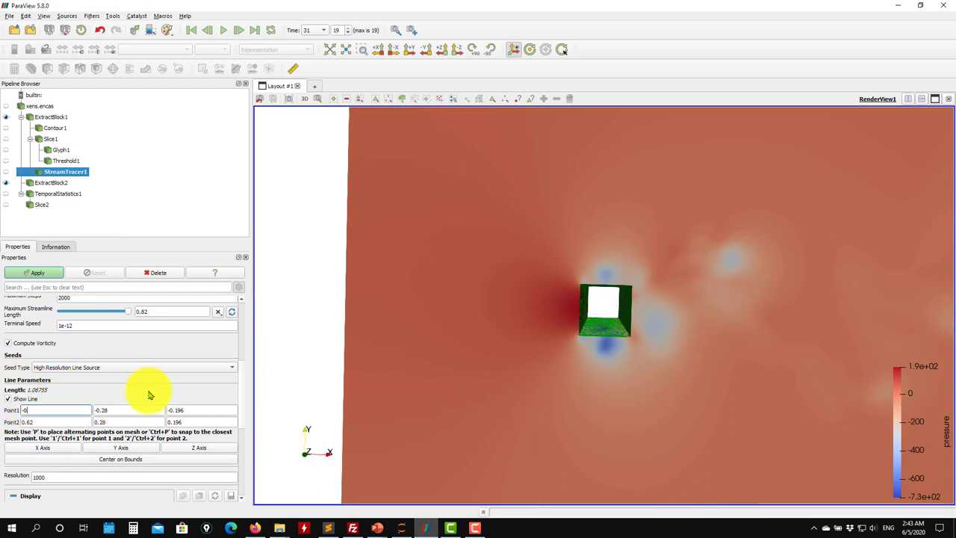
{"action": "type", "text": ".1"}
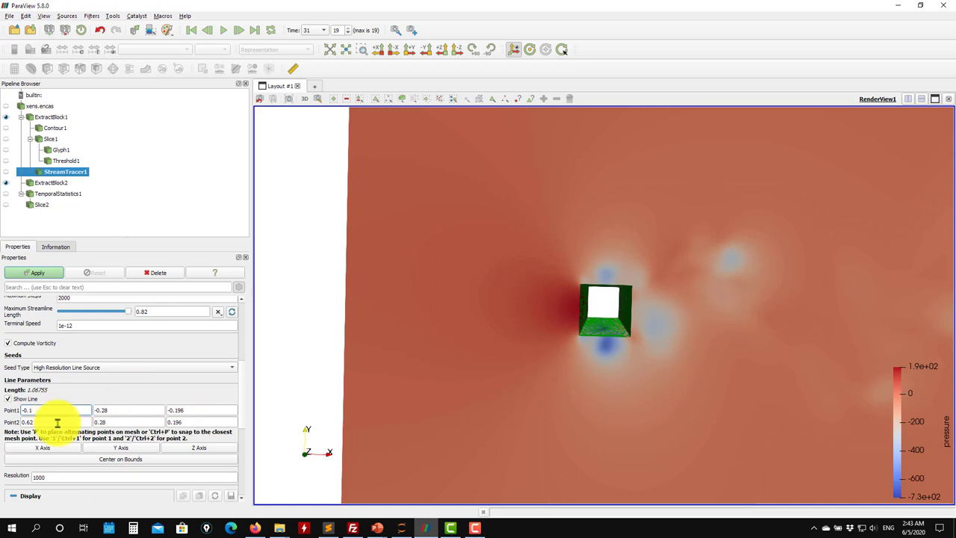
{"action": "double_click", "coordinate": [51, 422]}
{"action": "left_click_drag", "start_coordinate": [50, 422], "coordinate": [7, 415]}
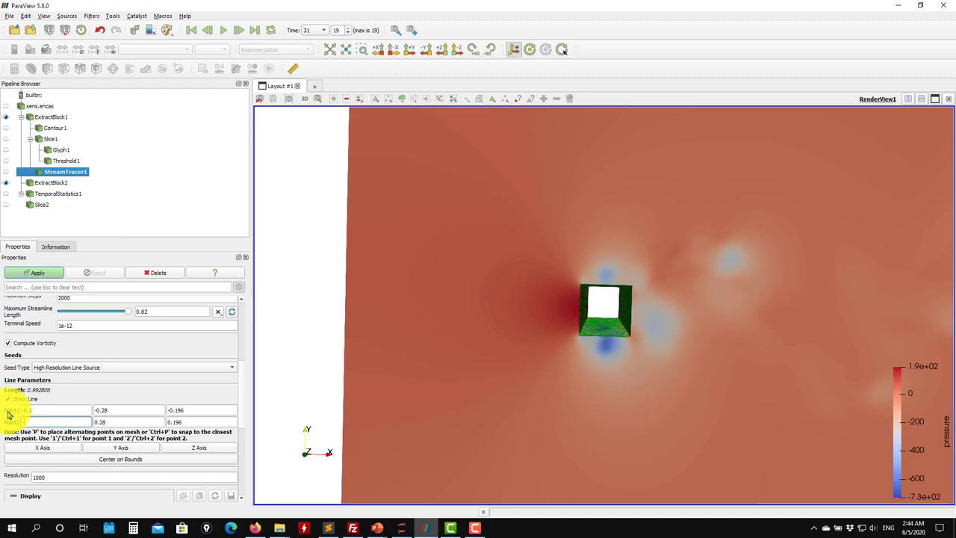
{"action": "left_click", "coordinate": [7, 121]}
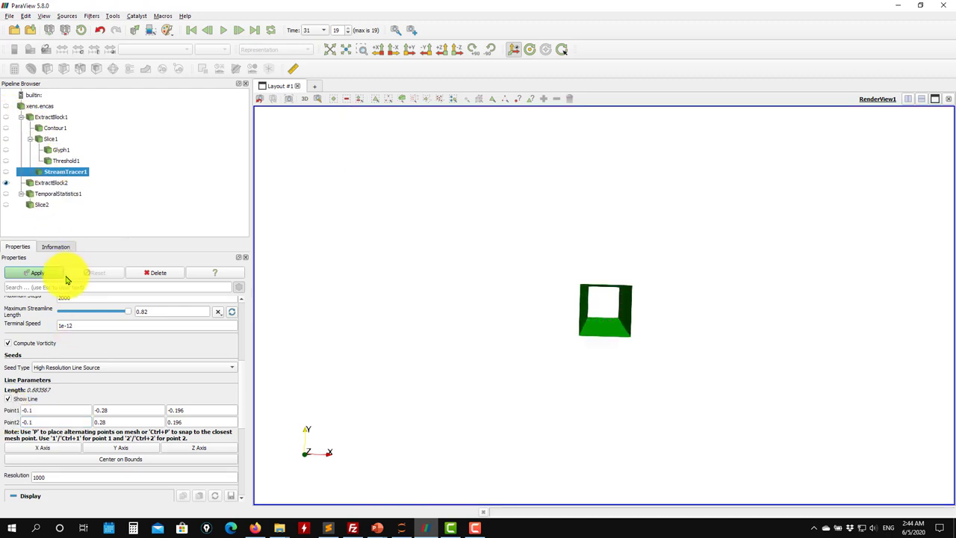
Set the Y coordinate of both seed line points to 0 and generate the fluid block's streamlines
{"action": "left_click", "coordinate": [127, 410]}
{"action": "key", "text": "ctrl+a"}
{"action": "type", "text": "0"}
{"action": "key", "text": "Tab"}
{"action": "type", "text": "-0.196"}
{"action": "left_click", "coordinate": [117, 423]}
{"action": "key", "text": "ctrl+a"}
{"action": "type", "text": "0"}
{"action": "mouse_move", "coordinate": [373, 364]}
{"action": "left_mouse_down"}
{"action": "mouse_move", "coordinate": [422, 380]}
{"action": "mouse_move", "coordinate": [473, 363]}
{"action": "mouse_move", "coordinate": [416, 371]}
{"action": "mouse_move", "coordinate": [392, 362]}
{"action": "left_mouse_up"}
{"action": "left_click", "coordinate": [34, 273]}
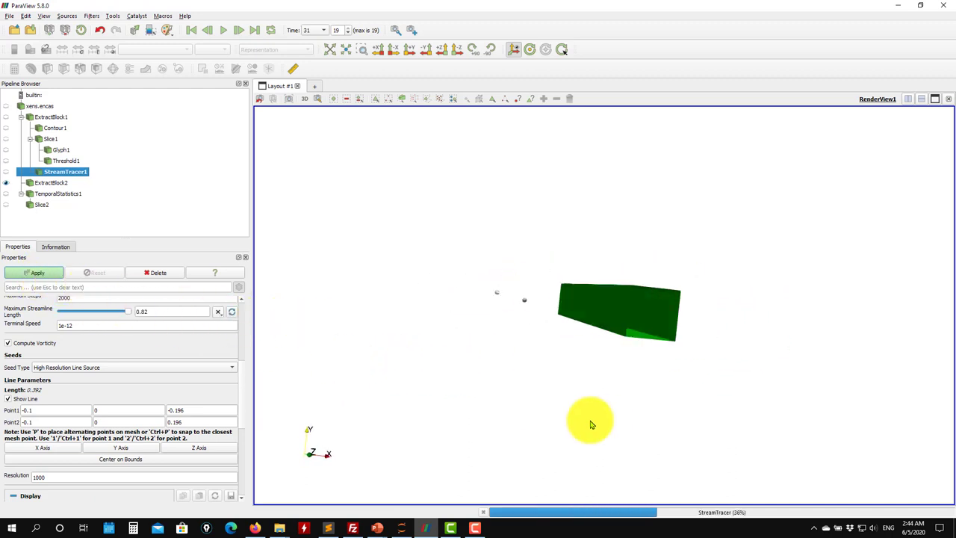
Inspect the streamlines around the square cylinder, play their time animation and stop it partway
{"action": "left_click_drag", "start_coordinate": [781, 473], "coordinate": [670, 425]}
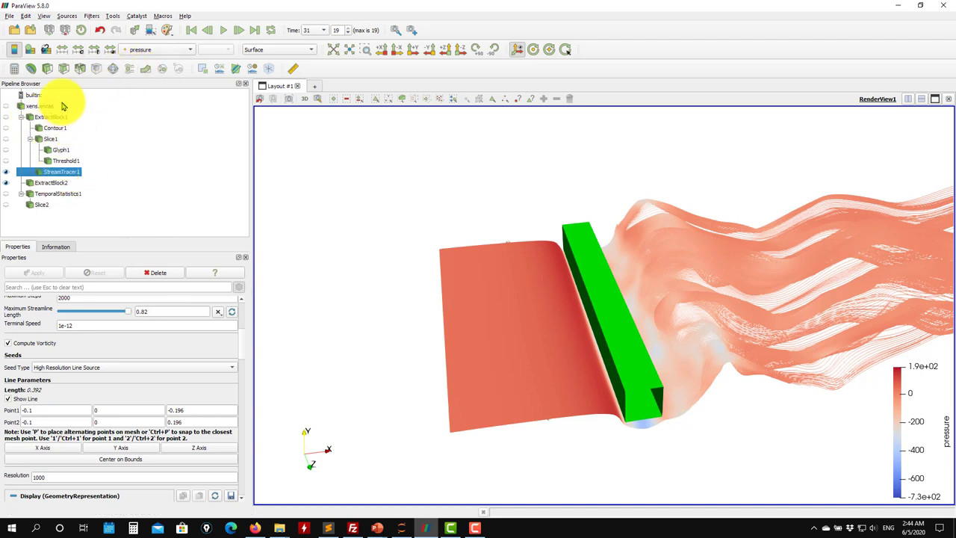
{"action": "left_click_drag", "start_coordinate": [401, 271], "coordinate": [433, 134]}
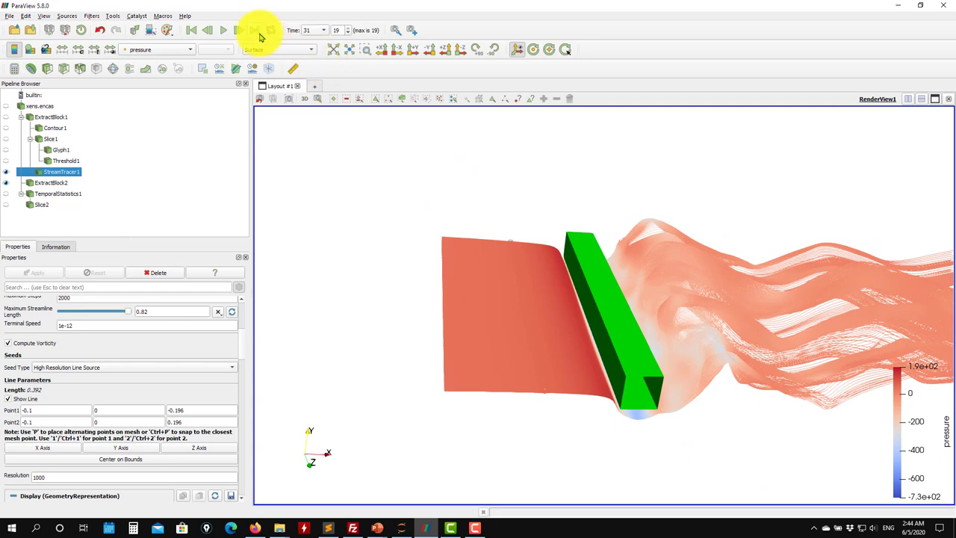
{"action": "left_click", "coordinate": [228, 33]}
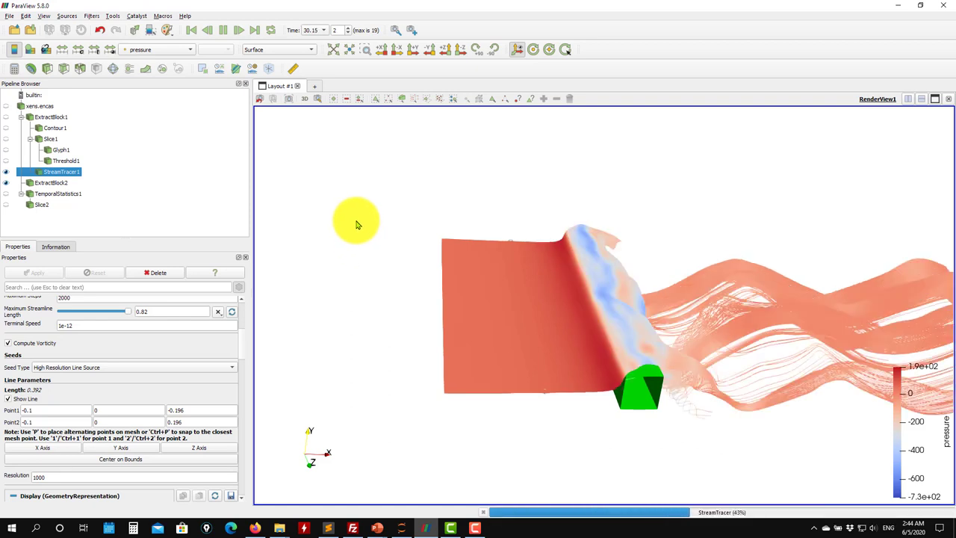
{"action": "left_click", "coordinate": [225, 34]}
Set the seed line resolution to 100, regenerate the streamlines and review them over time through the last timestep
{"action": "scroll", "coordinate": [244, 339], "scroll_direction": "up", "scroll_amount": 5}
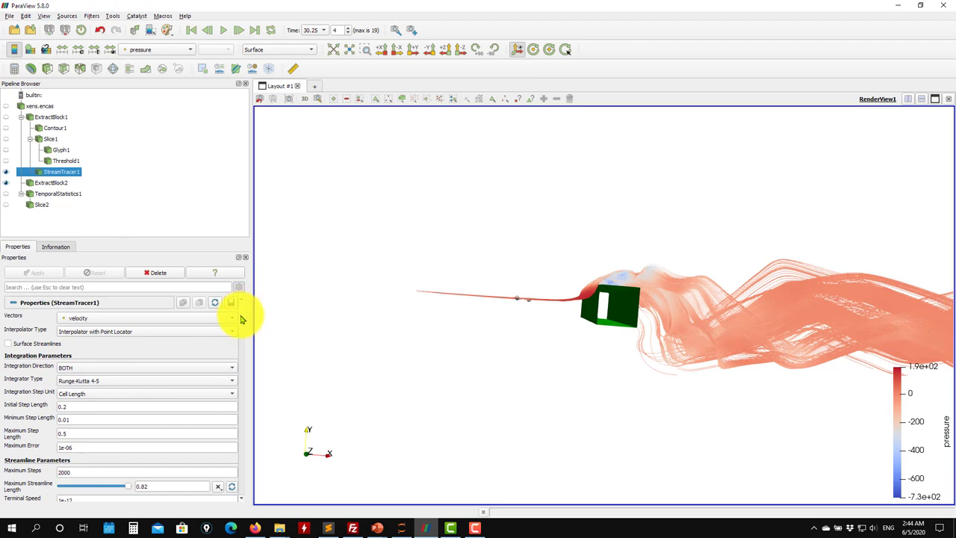
{"action": "scroll", "coordinate": [243, 319], "scroll_direction": "down", "scroll_amount": 2}
{"action": "scroll", "coordinate": [245, 328], "scroll_direction": "down", "scroll_amount": 1}
{"action": "scroll", "coordinate": [246, 340], "scroll_direction": "down", "scroll_amount": 8}
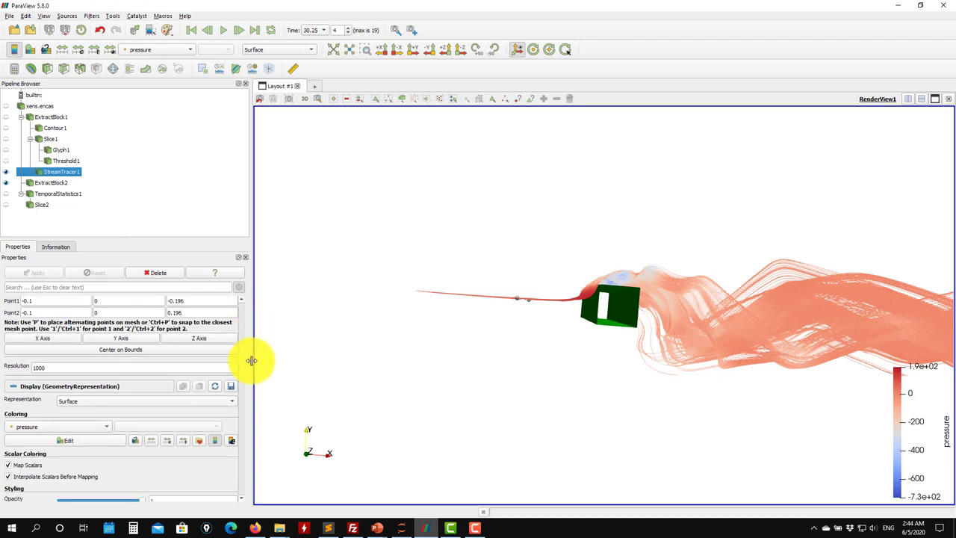
{"action": "double_click", "coordinate": [74, 368]}
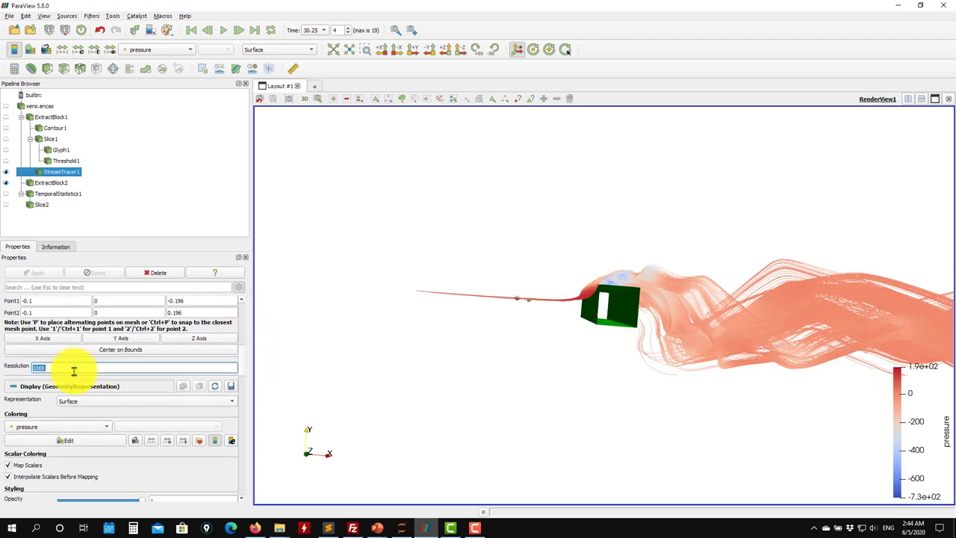
{"action": "type", "text": "100"}
{"action": "left_click", "coordinate": [34, 273]}
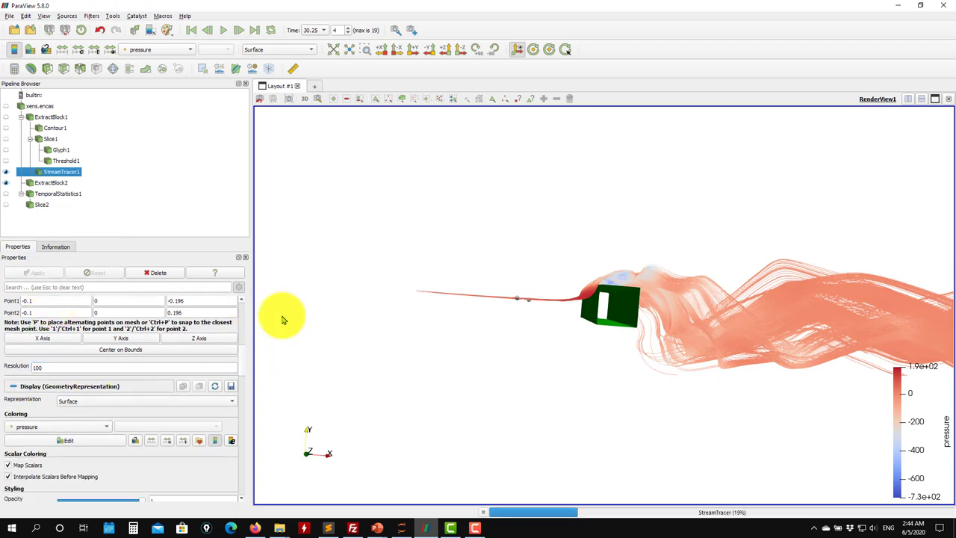
{"action": "left_click_drag", "start_coordinate": [341, 309], "coordinate": [389, 357]}
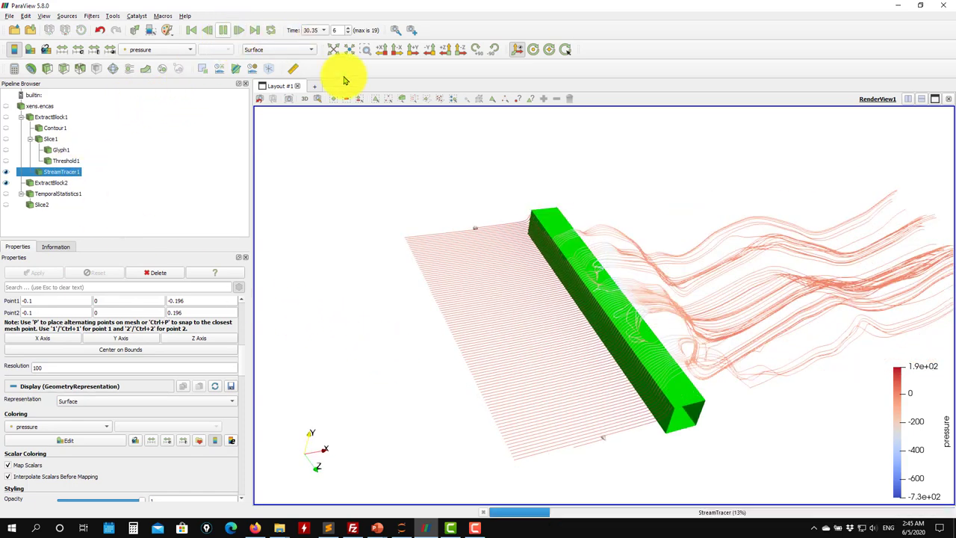
{"action": "left_click_drag", "start_coordinate": [380, 334], "coordinate": [522, 380]}
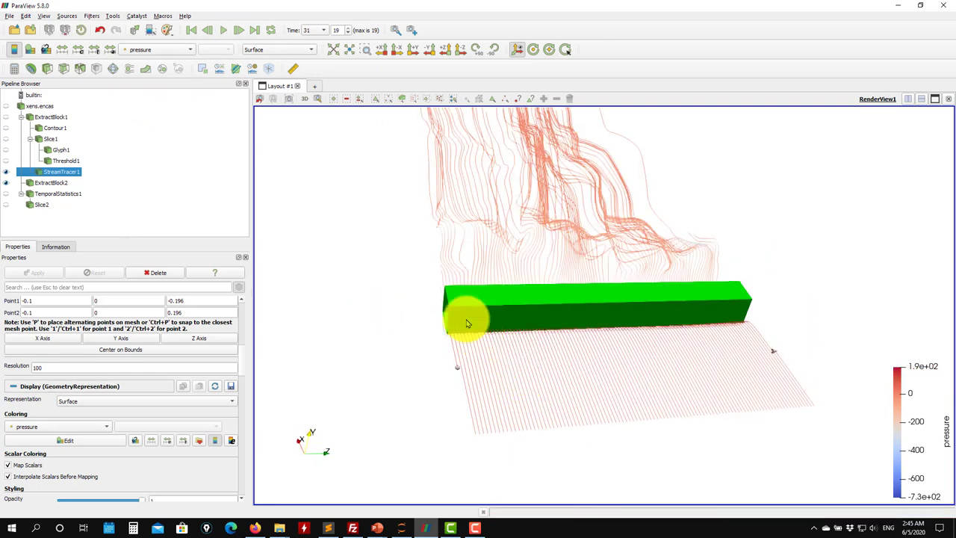
{"action": "left_click_drag", "start_coordinate": [379, 315], "coordinate": [299, 254]}
Add a Tube filter to the streamlines and apply it with its default settings
{"action": "left_click", "coordinate": [93, 16]}
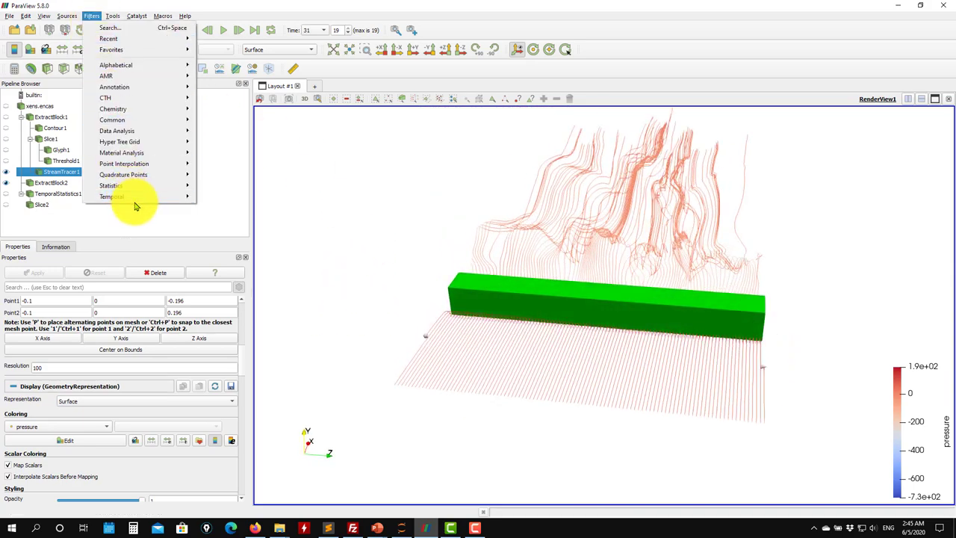
{"action": "mouse_move", "coordinate": [159, 70]}
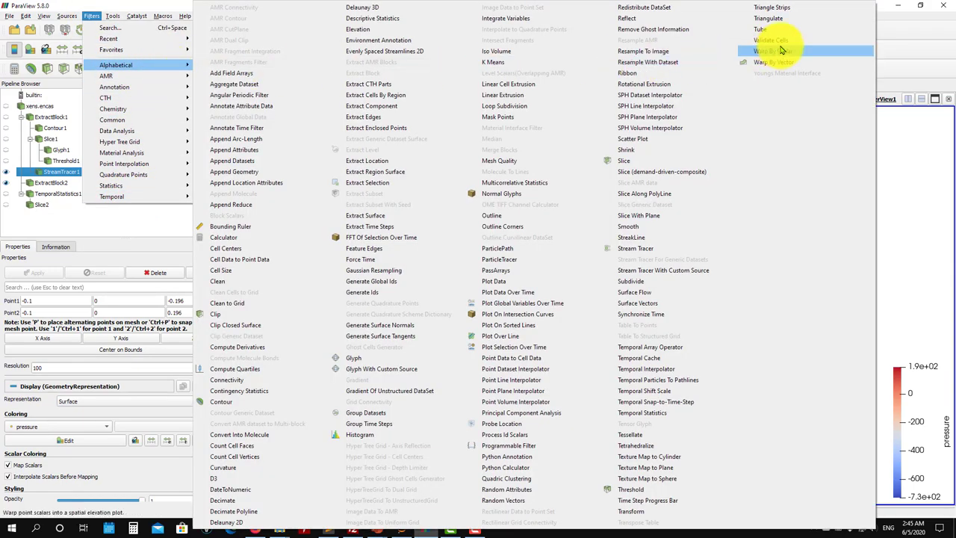
{"action": "left_click", "coordinate": [762, 30]}
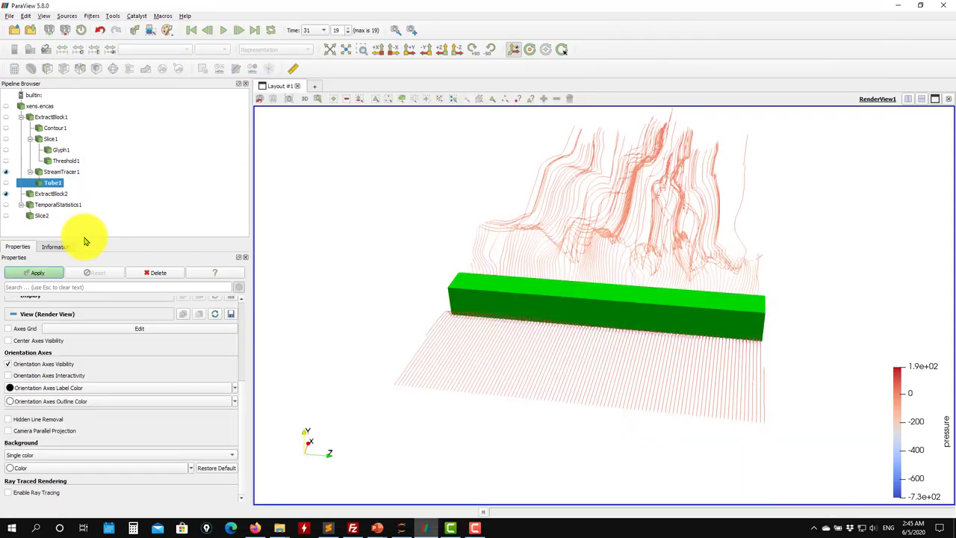
{"action": "left_click", "coordinate": [50, 273]}
{"action": "left_click_drag", "start_coordinate": [363, 316], "coordinate": [426, 299]}
Hide the tubes and show the pressure threshold and the x_velocity slice together with the square cylinder
{"action": "left_click", "coordinate": [5, 182]}
{"action": "left_click", "coordinate": [6, 194]}
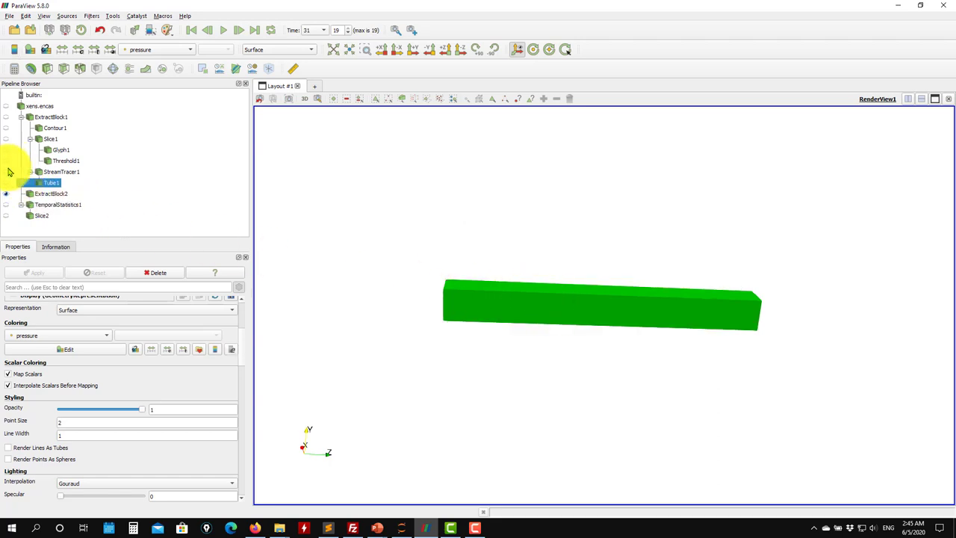
{"action": "left_click", "coordinate": [7, 161]}
{"action": "left_click", "coordinate": [8, 141]}
{"action": "left_click_drag", "start_coordinate": [373, 246], "coordinate": [405, 271]}
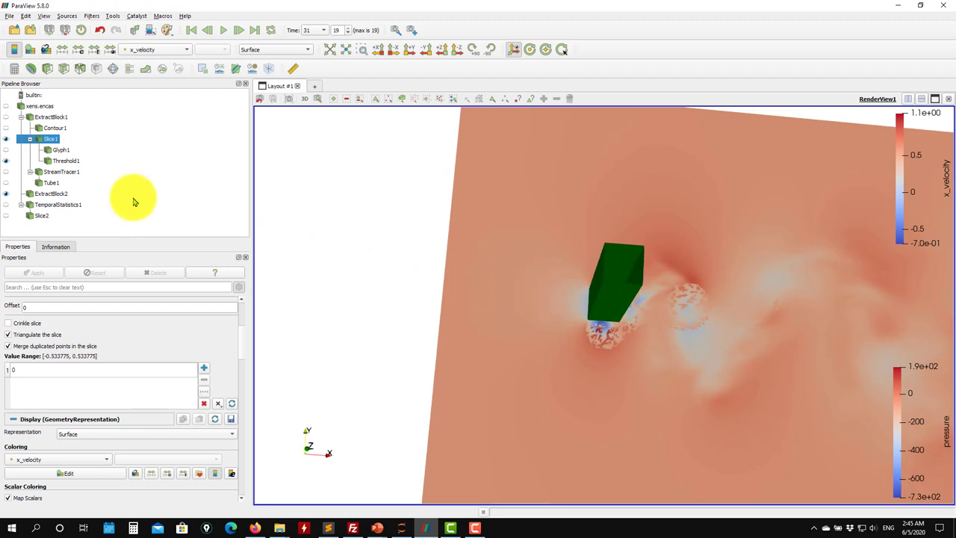
Hide the square cylinder and the pressure threshold, leaving only the x_velocity slice displayed
{"action": "left_click", "coordinate": [6, 195]}
{"action": "left_click", "coordinate": [6, 160]}
{"action": "left_click_drag", "start_coordinate": [366, 230], "coordinate": [446, 243]}
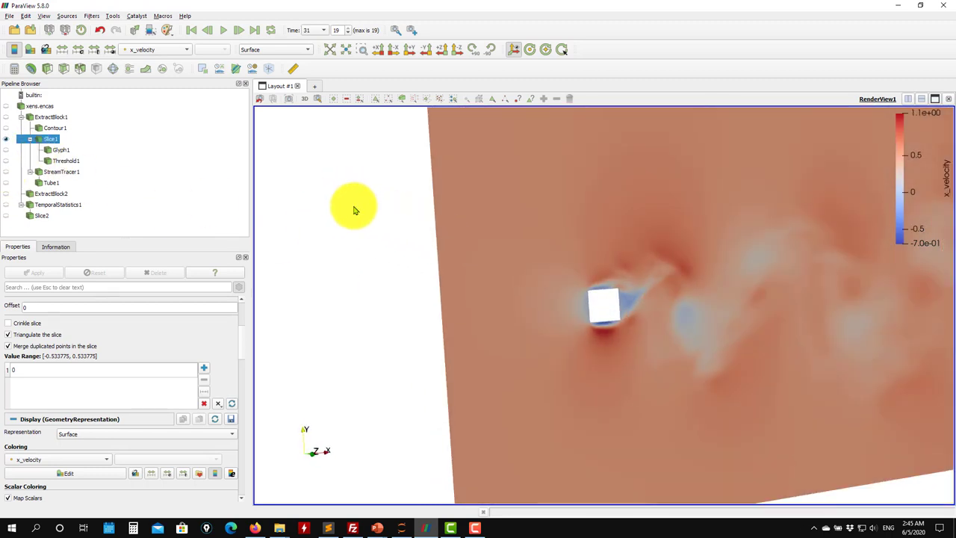
Show the temporal statistics and recompute them with the standard deviation enabled alongside the average
{"action": "left_click", "coordinate": [58, 203]}
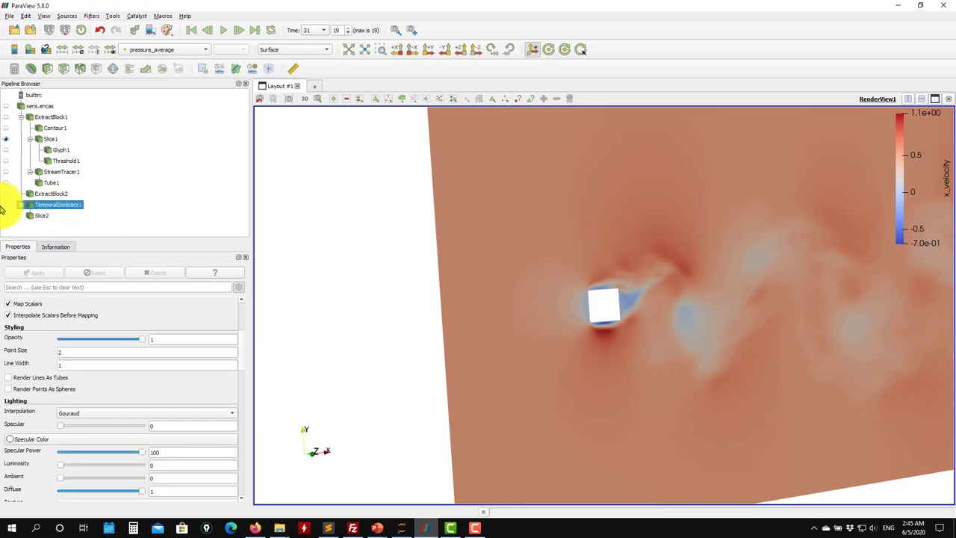
{"action": "left_click", "coordinate": [6, 206]}
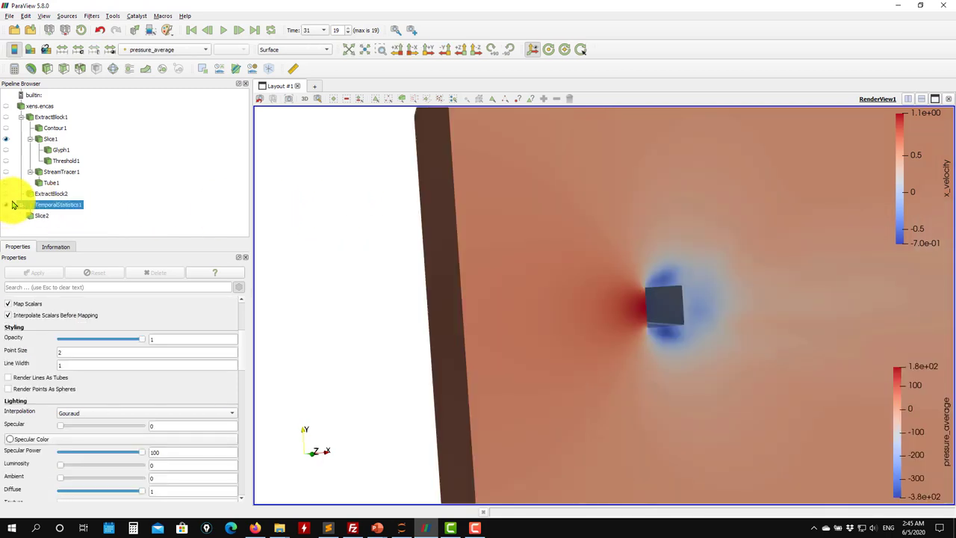
{"action": "left_click", "coordinate": [7, 206]}
{"action": "left_click", "coordinate": [8, 206]}
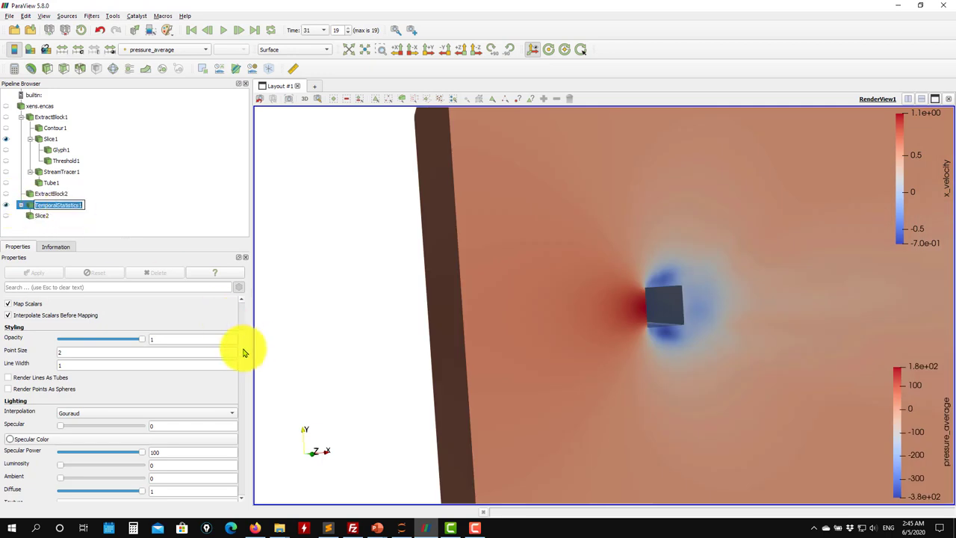
{"action": "scroll", "coordinate": [246, 332], "scroll_direction": "up", "scroll_amount": 4}
{"action": "left_click", "coordinate": [29, 351]}
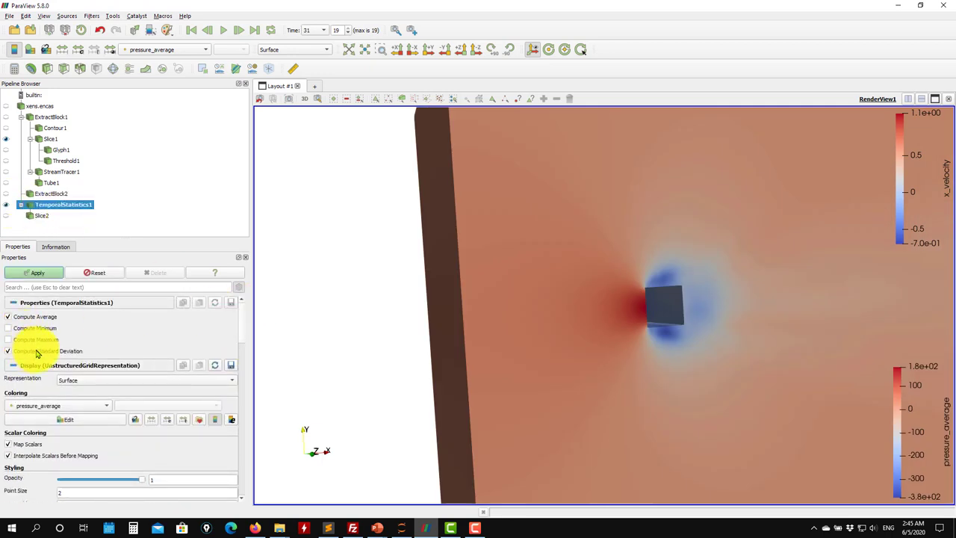
{"action": "left_click", "coordinate": [37, 273]}
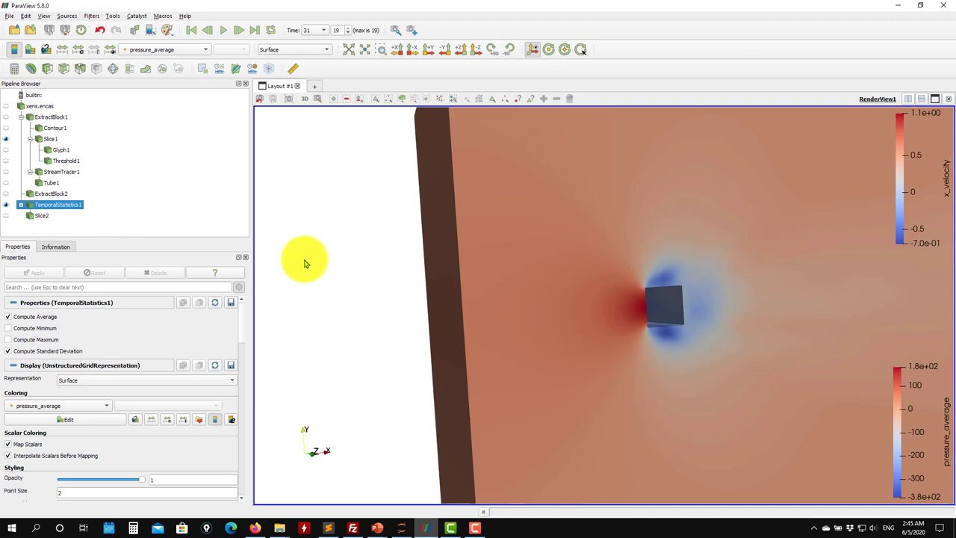
Hide the x_velocity slice and keep only the temporal statistics displayed and selected
{"action": "left_click", "coordinate": [6, 139]}
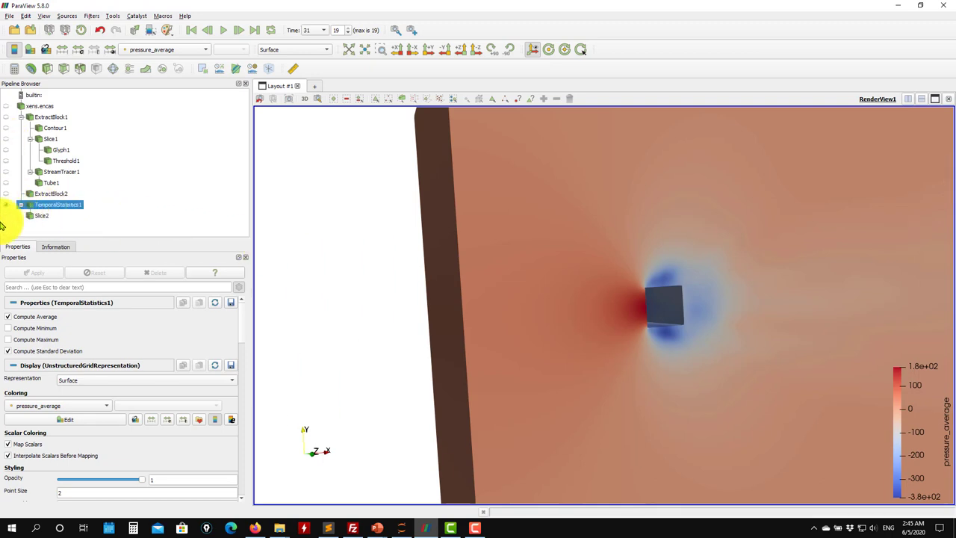
{"action": "left_click", "coordinate": [6, 216]}
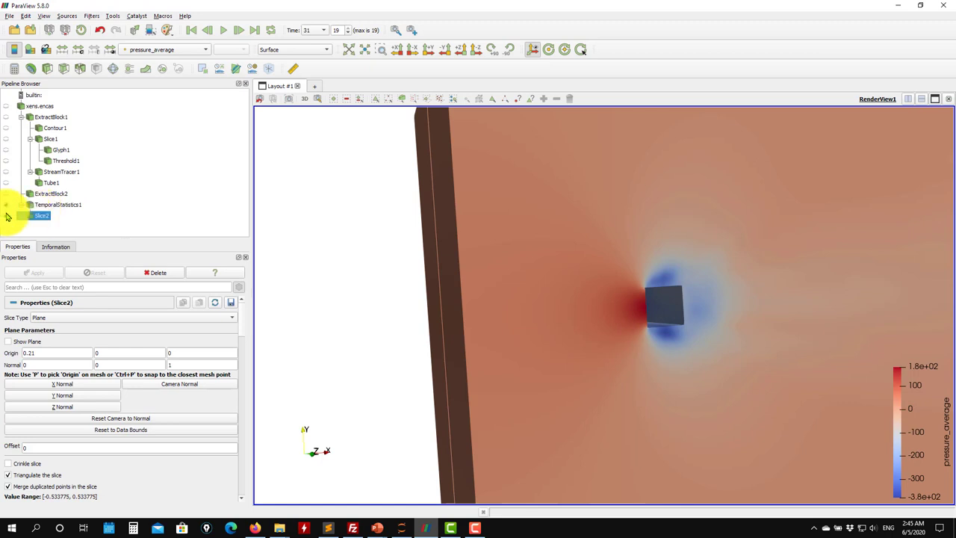
{"action": "left_click", "coordinate": [57, 204]}
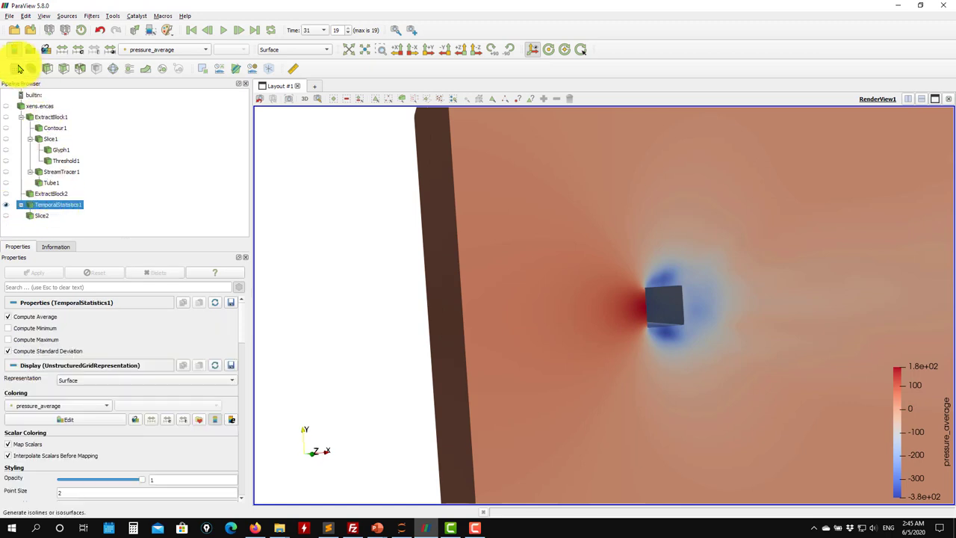
Add a Calculator to the temporal statistics with result array rms, defined as velocity_magnitude_stddev-velocity_magnitude_average, and apply it
{"action": "left_click", "coordinate": [15, 69]}
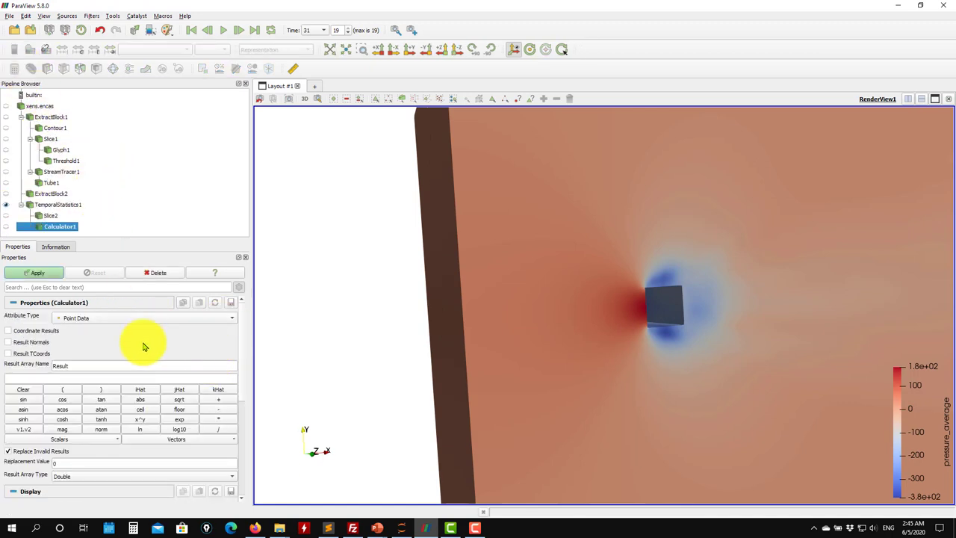
{"action": "left_click", "coordinate": [102, 365]}
{"action": "type", "text": "rms"}
{"action": "left_click", "coordinate": [75, 379]}
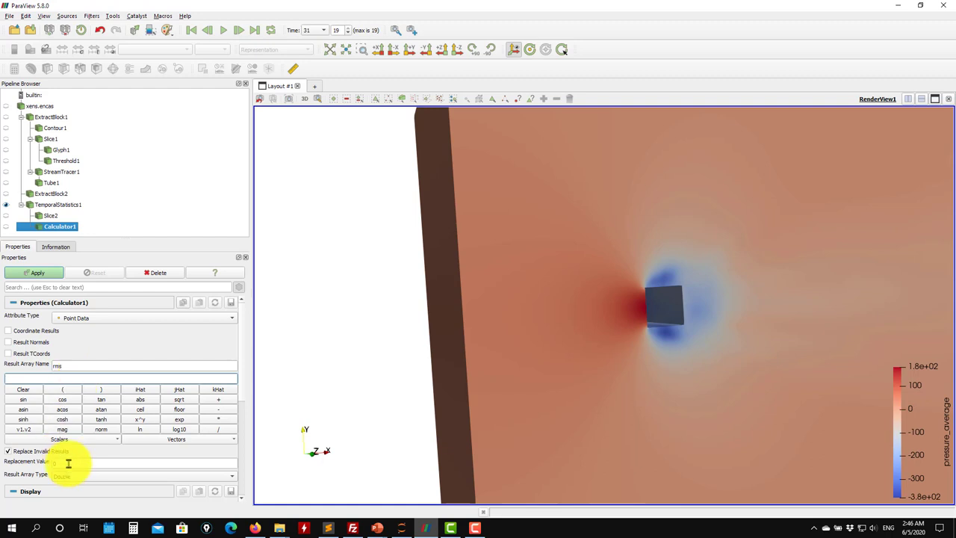
{"action": "left_click", "coordinate": [103, 440]}
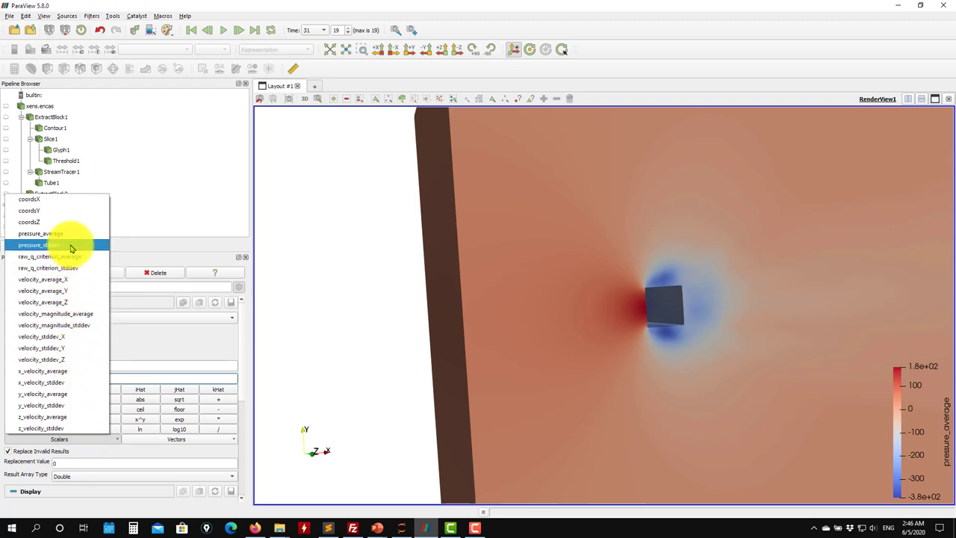
{"action": "left_click", "coordinate": [81, 325]}
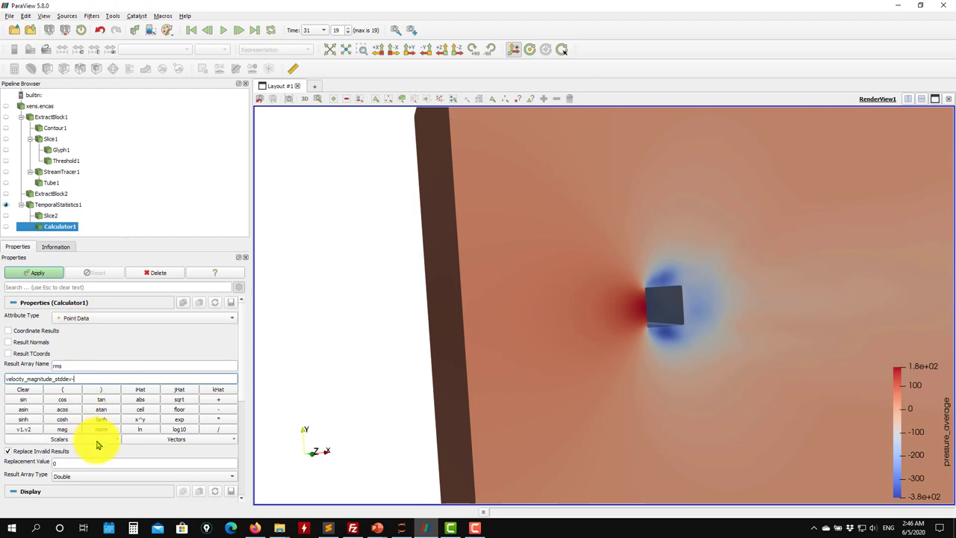
{"action": "left_click", "coordinate": [97, 439]}
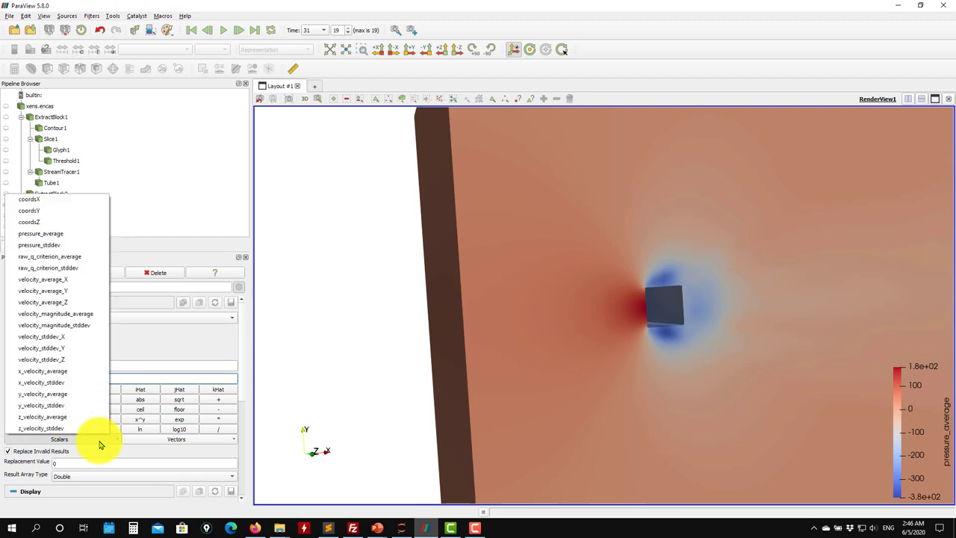
{"action": "left_click", "coordinate": [89, 314]}
{"action": "left_click", "coordinate": [36, 273]}
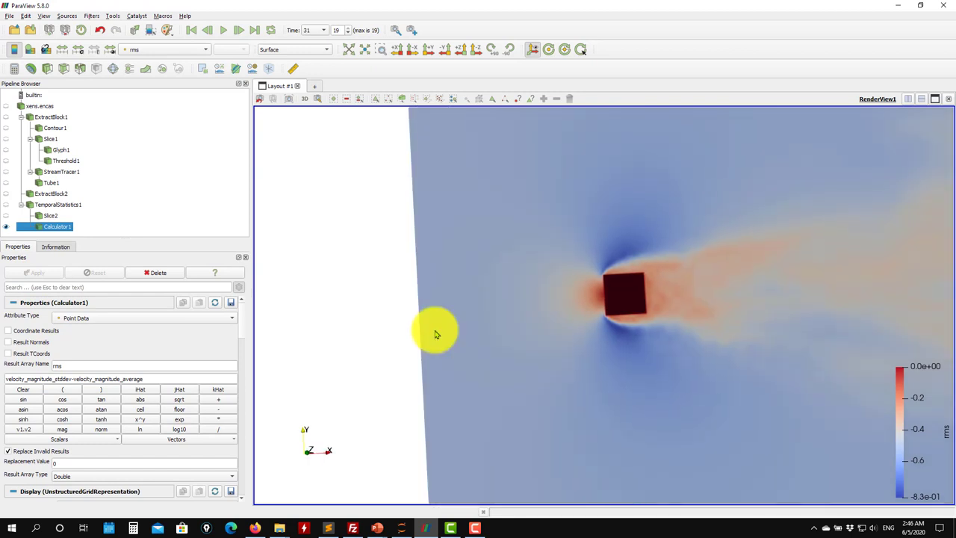
Inspect the rms field around the square cylinder and its wake, review the available coloring arrays and play the time animation
{"action": "scroll", "coordinate": [534, 368], "scroll_direction": "up", "scroll_amount": 5}
{"action": "mouse_move", "coordinate": [612, 373]}
{"action": "left_mouse_down"}
{"action": "mouse_move", "coordinate": [650, 369]}
{"action": "mouse_move", "coordinate": [613, 358]}
{"action": "left_mouse_up"}
{"action": "scroll", "coordinate": [532, 353], "scroll_direction": "up", "scroll_amount": 5}
{"action": "scroll", "coordinate": [532, 353], "scroll_direction": "down", "scroll_amount": 5}
{"action": "left_click_drag", "start_coordinate": [516, 348], "coordinate": [668, 373]}
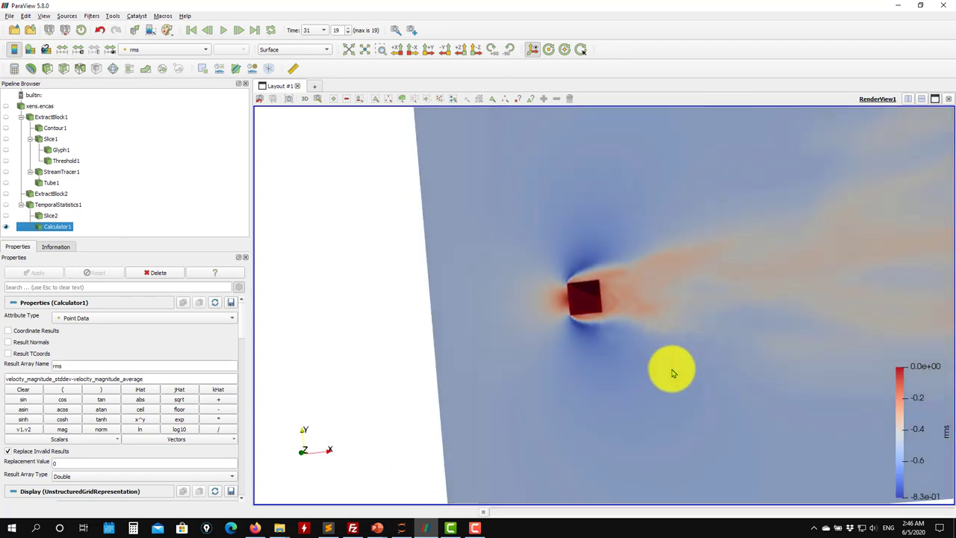
{"action": "left_click_drag", "start_coordinate": [423, 224], "coordinate": [482, 235]}
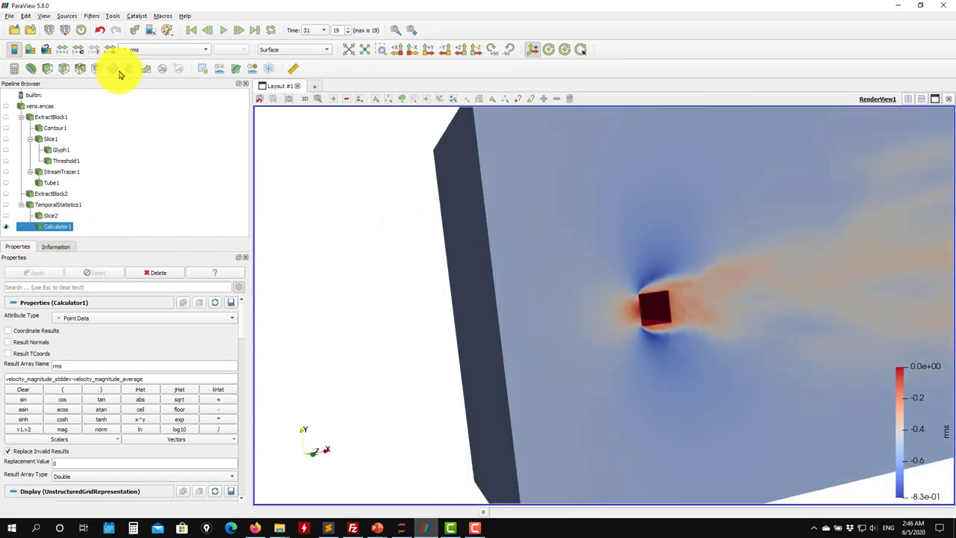
{"action": "left_click", "coordinate": [153, 48]}
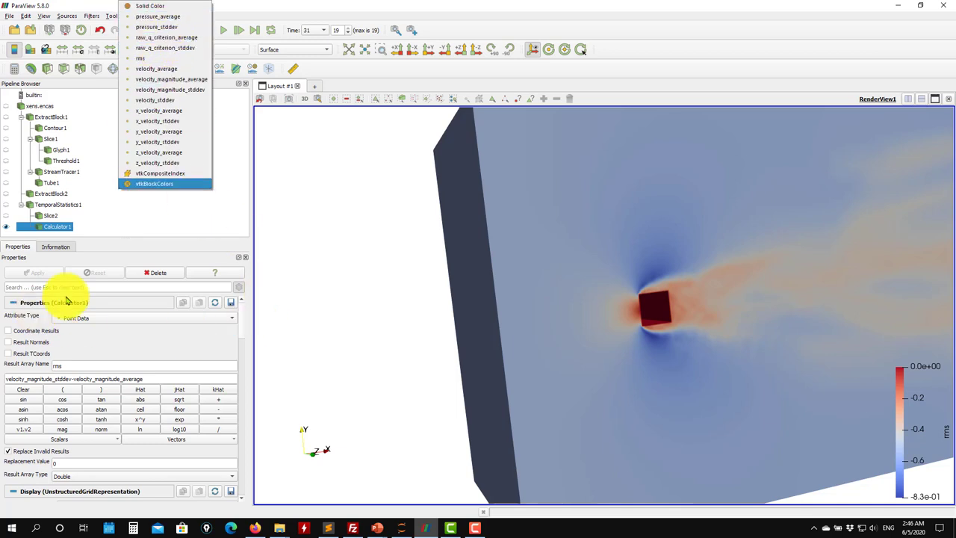
{"action": "left_click", "coordinate": [348, 232]}
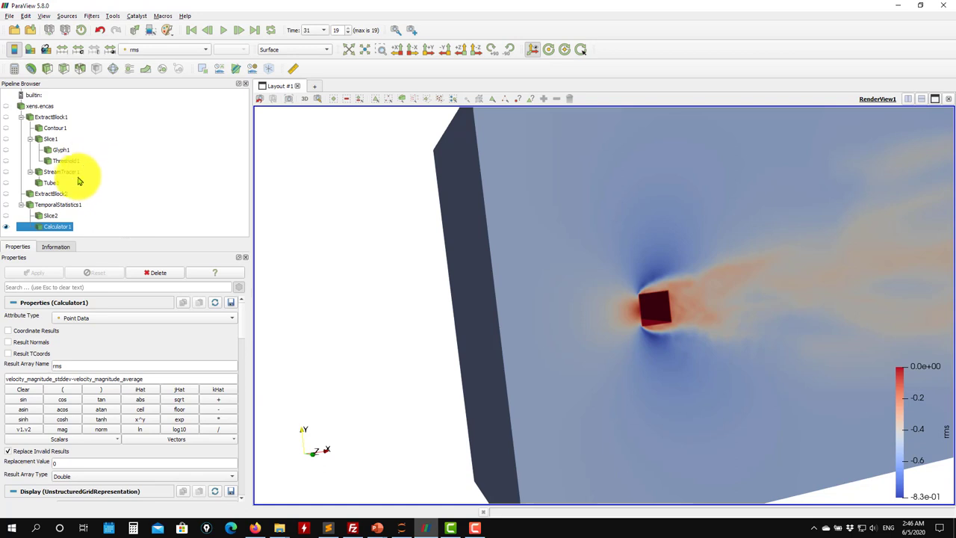
{"action": "scroll", "coordinate": [359, 310], "scroll_direction": "down", "scroll_amount": 10}
{"action": "left_click_drag", "start_coordinate": [359, 310], "coordinate": [289, 309]}
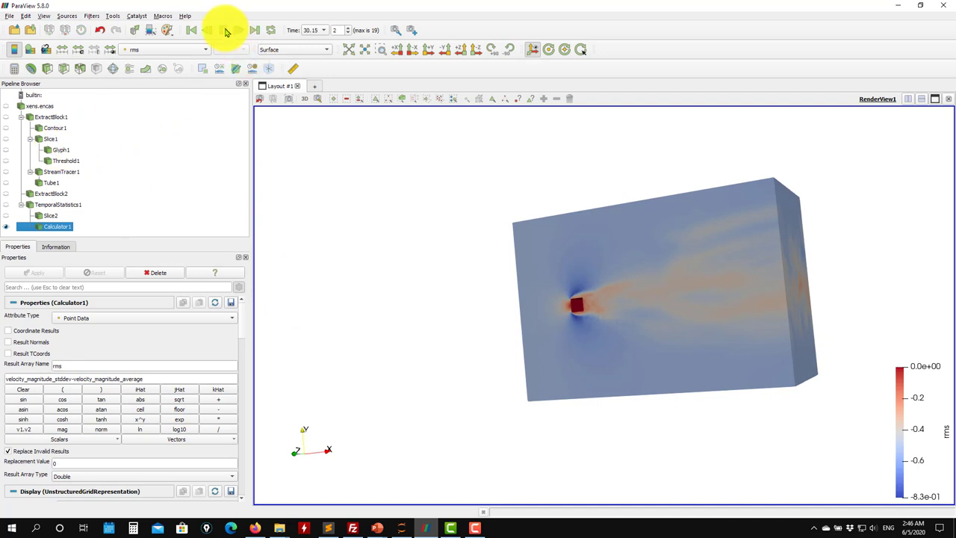
Hide the calculator result and show the Q-criterion isosurfaces together with the square cylinder
{"action": "left_click", "coordinate": [6, 226]}
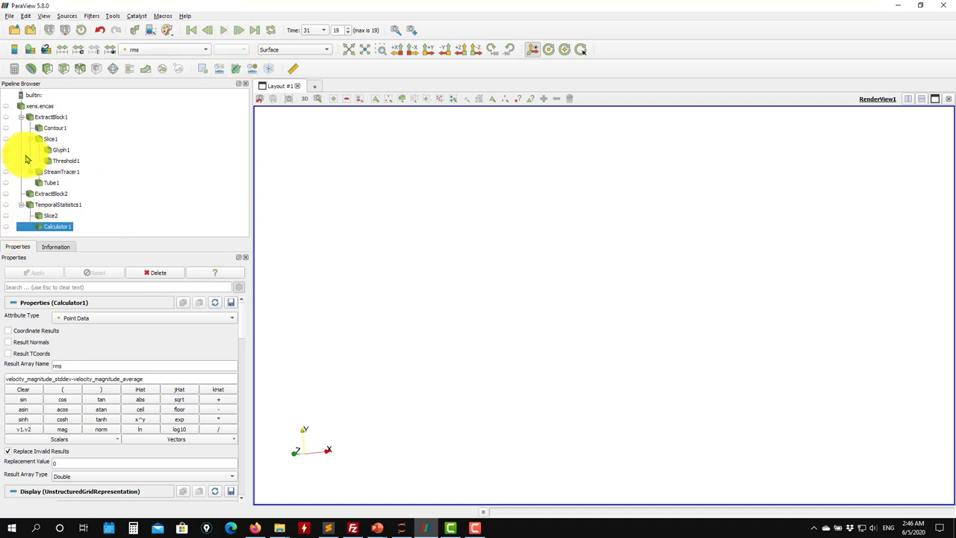
{"action": "left_click", "coordinate": [6, 128]}
{"action": "left_click_drag", "start_coordinate": [395, 306], "coordinate": [65, 186]}
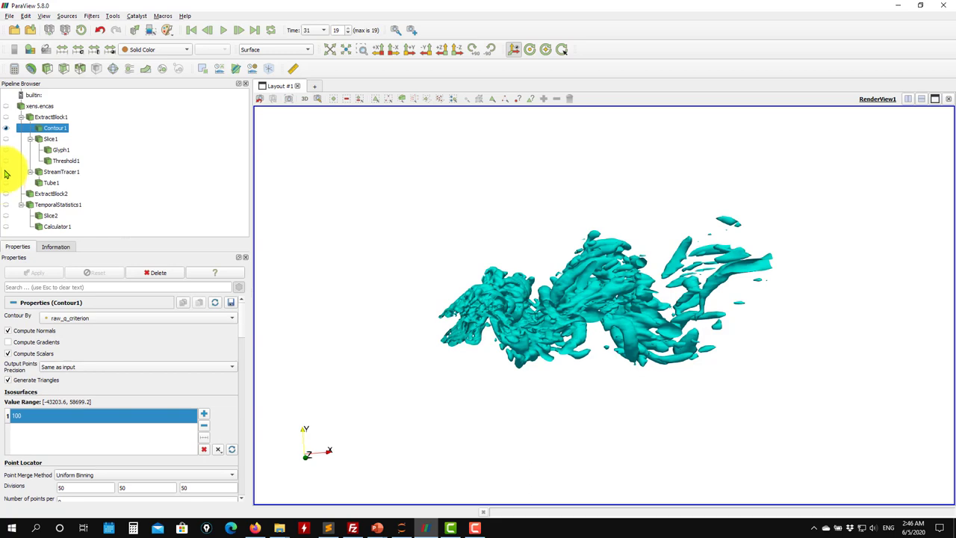
{"action": "left_click", "coordinate": [6, 194]}
{"action": "left_click_drag", "start_coordinate": [384, 283], "coordinate": [420, 374]}
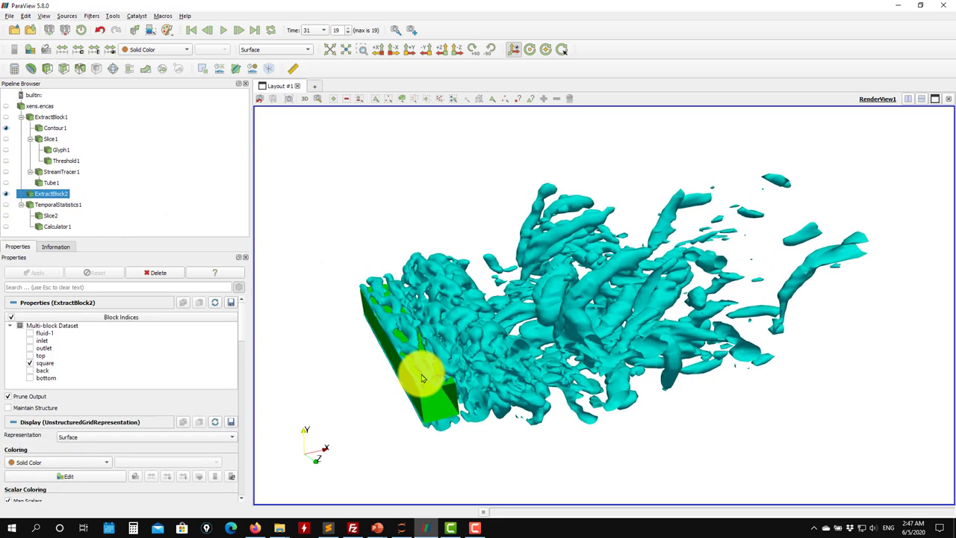
Add an Annotate Time Filter to the extracted square block and apply it with its default format
{"action": "left_click", "coordinate": [92, 16]}
{"action": "mouse_move", "coordinate": [111, 65]}
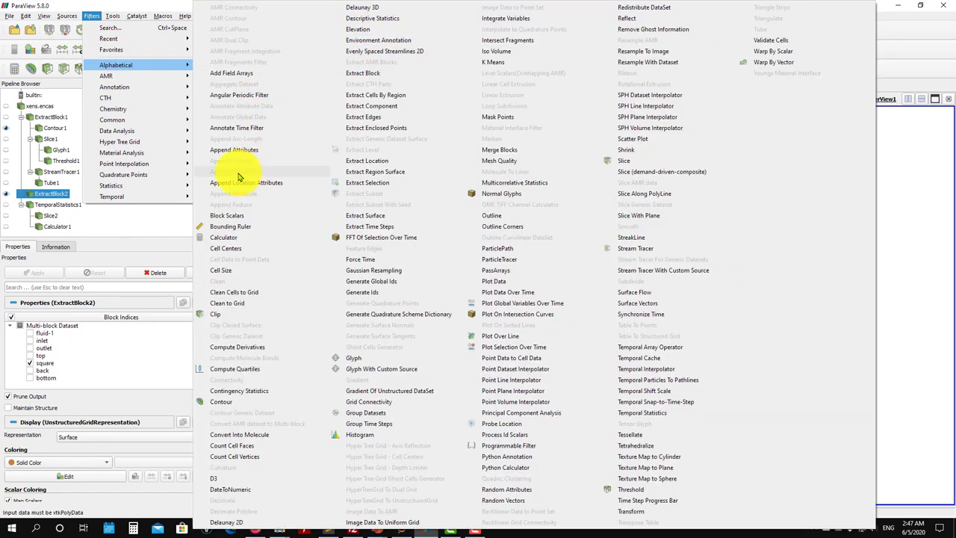
{"action": "left_click", "coordinate": [254, 130]}
{"action": "left_click", "coordinate": [31, 278]}
{"action": "mouse_move", "coordinate": [396, 291]}
{"action": "left_mouse_down"}
{"action": "mouse_move", "coordinate": [416, 316]}
{"action": "mouse_move", "coordinate": [384, 239]}
{"action": "left_mouse_up"}
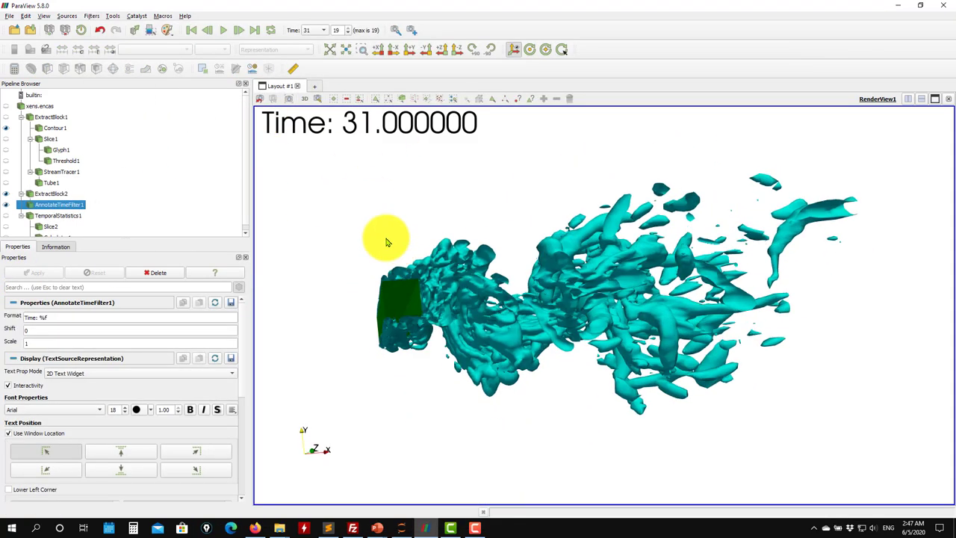
Play the time animation of the annotated isosurfaces from an oblique view and stop it partway
{"action": "left_click", "coordinate": [222, 30]}
{"action": "left_click_drag", "start_coordinate": [406, 284], "coordinate": [440, 318]}
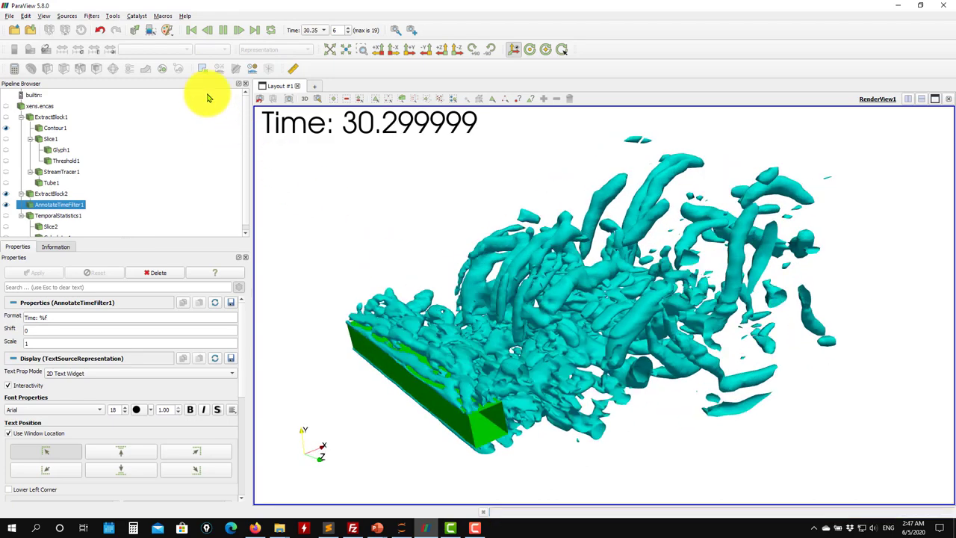
{"action": "left_click", "coordinate": [222, 30]}
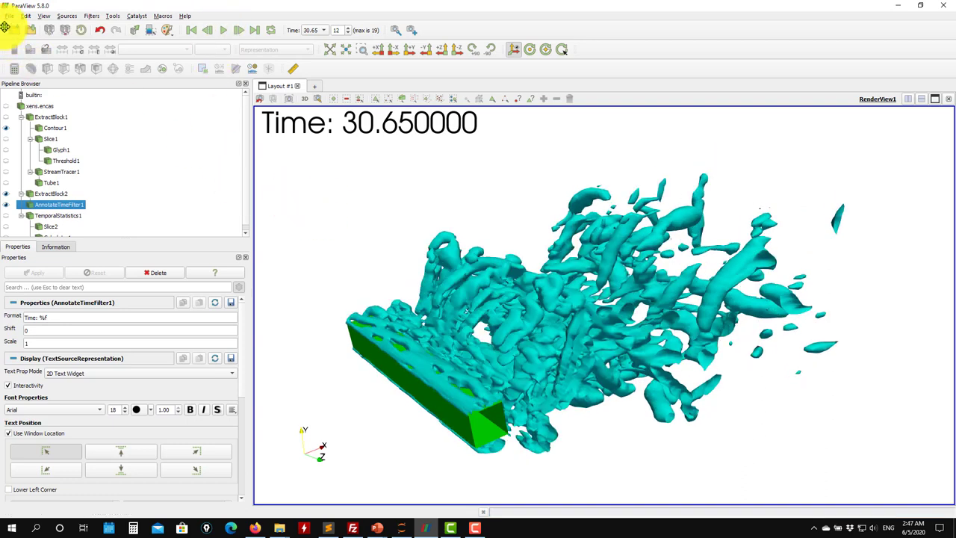
Save the animation to the Desktop as a VFW AVI file named movie, with the default size, quality and frame rate
{"action": "left_click", "coordinate": [9, 15]}
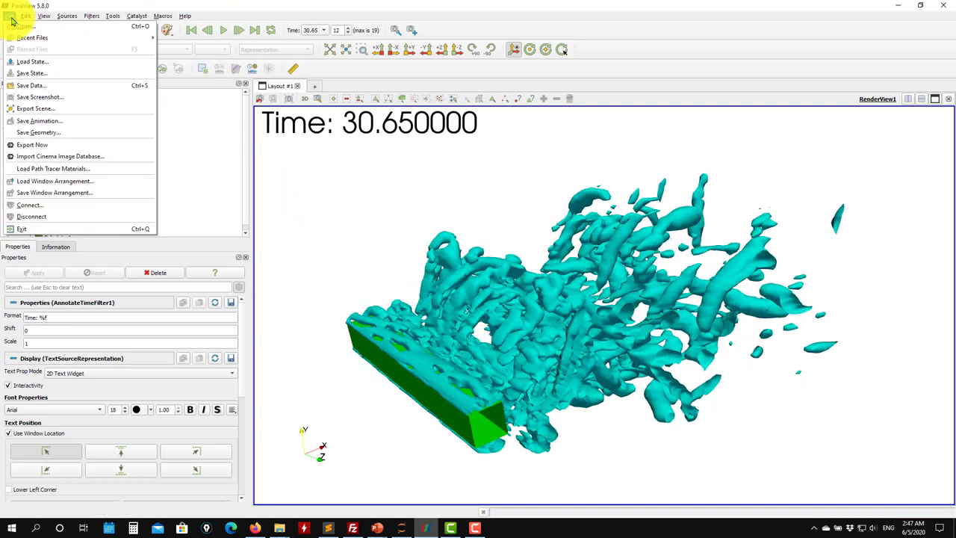
{"action": "left_click", "coordinate": [41, 120]}
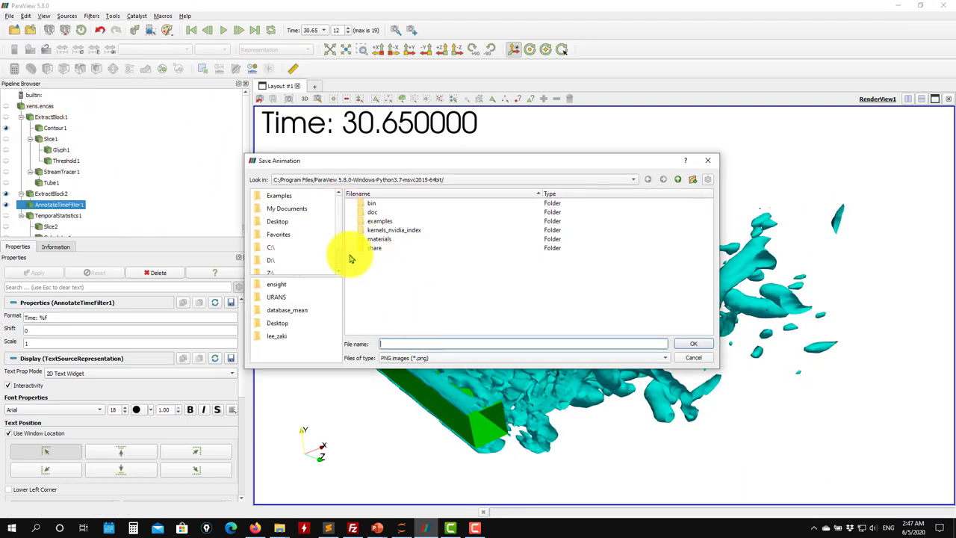
{"action": "left_click", "coordinate": [276, 221]}
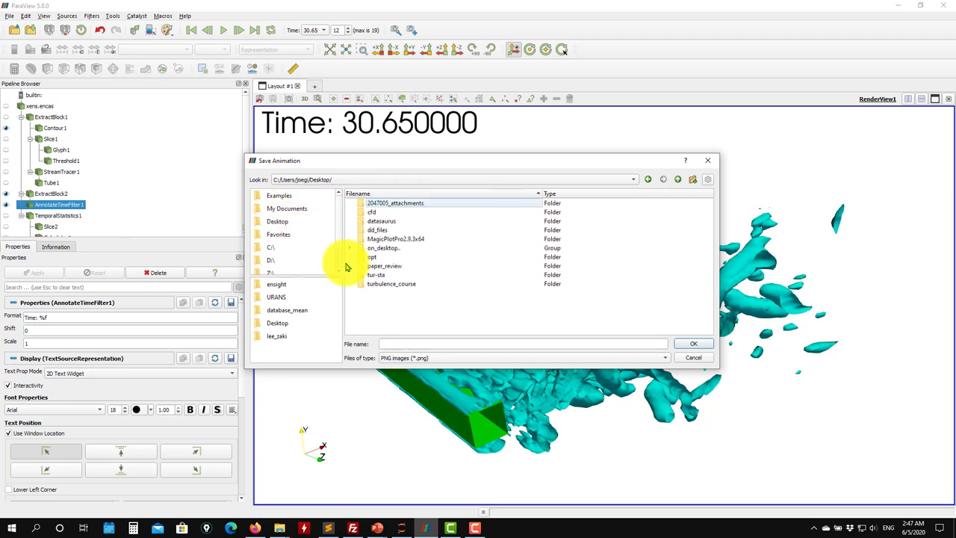
{"action": "left_click", "coordinate": [520, 358]}
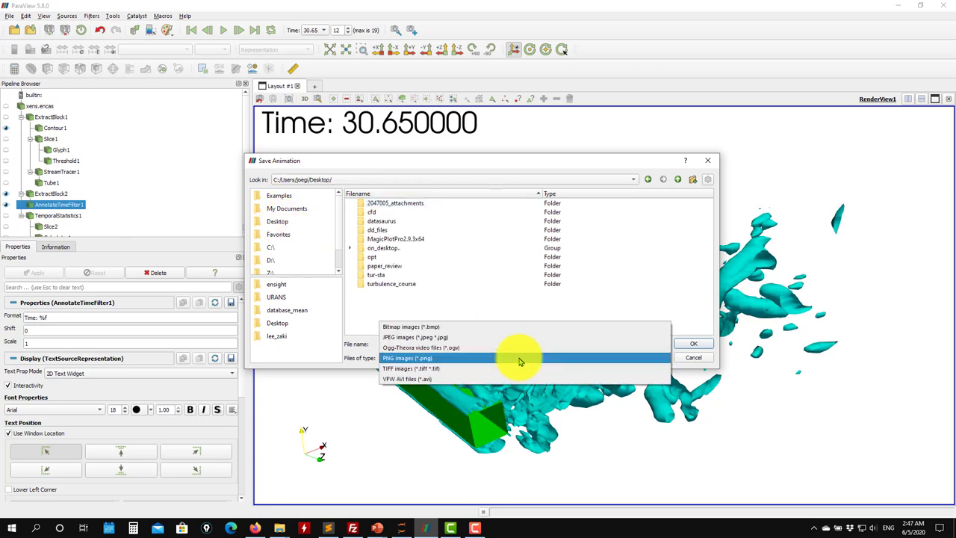
{"action": "left_click", "coordinate": [421, 381]}
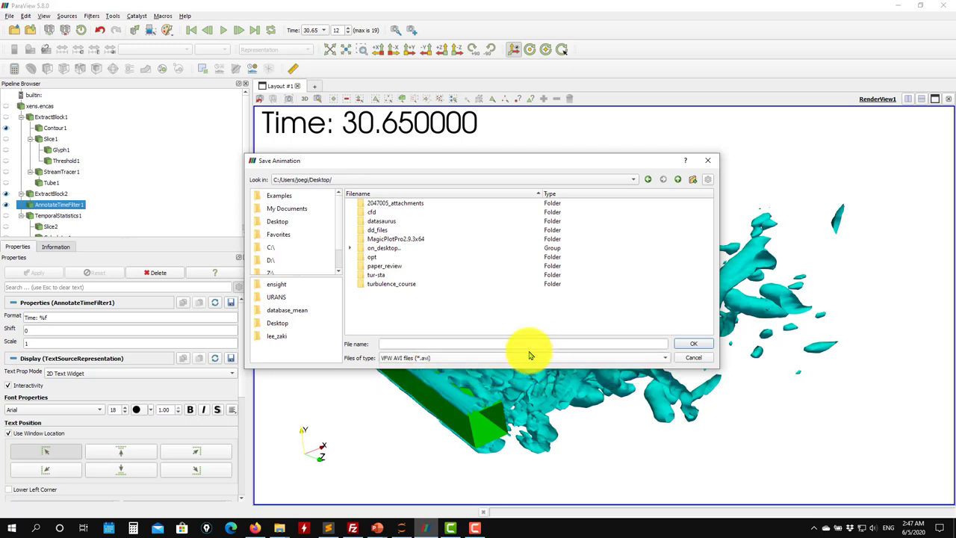
{"action": "left_click", "coordinate": [441, 344]}
{"action": "type", "text": "movie"}
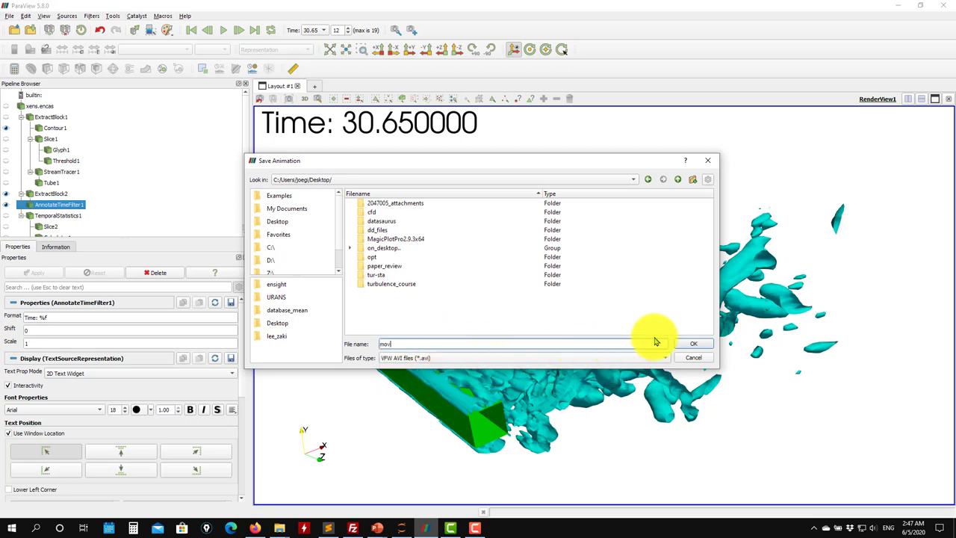
{"action": "left_click", "coordinate": [692, 344]}
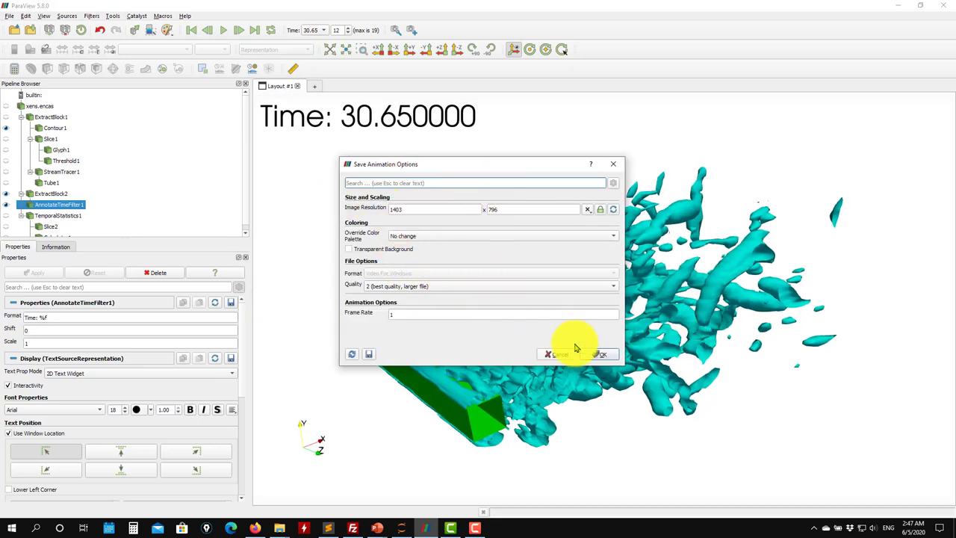
{"action": "left_click", "coordinate": [598, 353]}
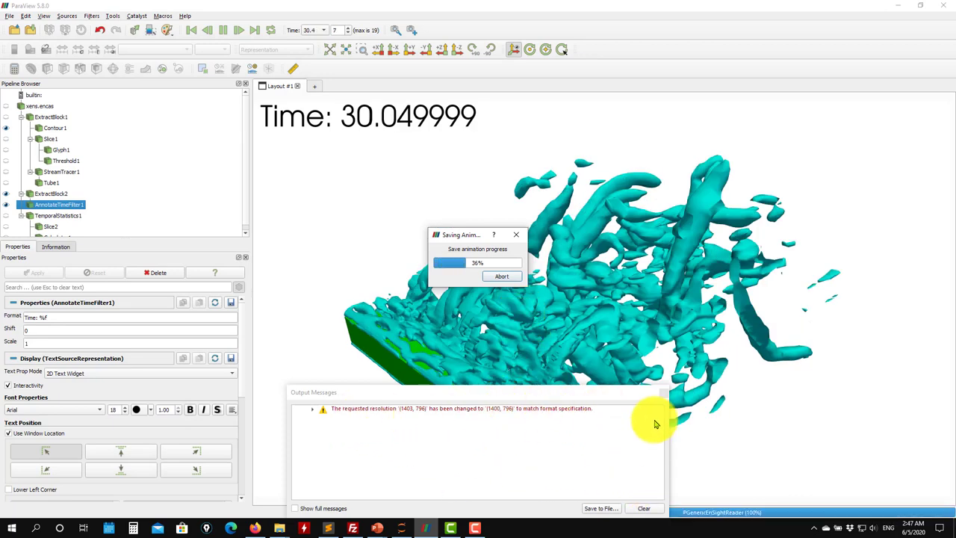
Close the output messages window and open the saved movie from the Desktop for playback
{"action": "left_click_drag", "start_coordinate": [569, 396], "coordinate": [284, 132]}
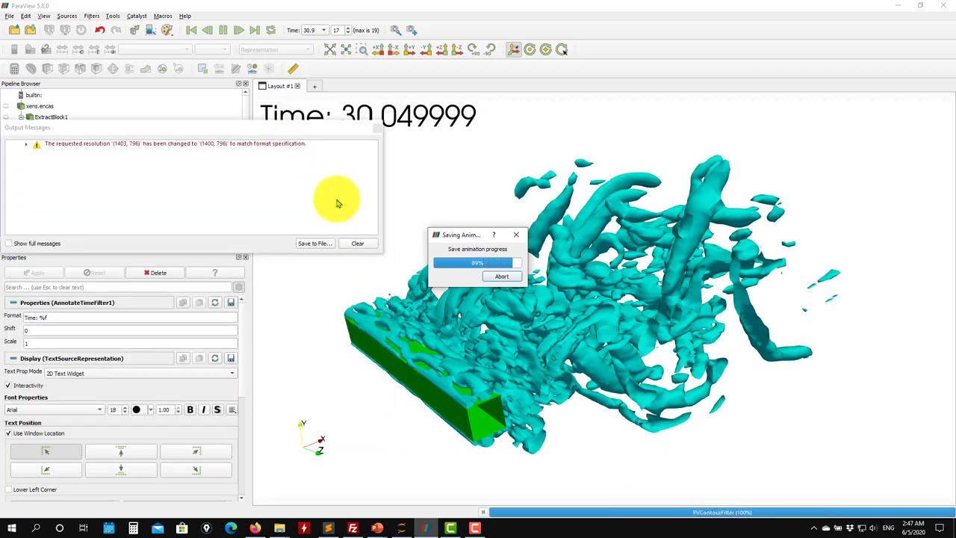
{"action": "left_click", "coordinate": [376, 128]}
{"action": "left_click", "coordinate": [898, 5]}
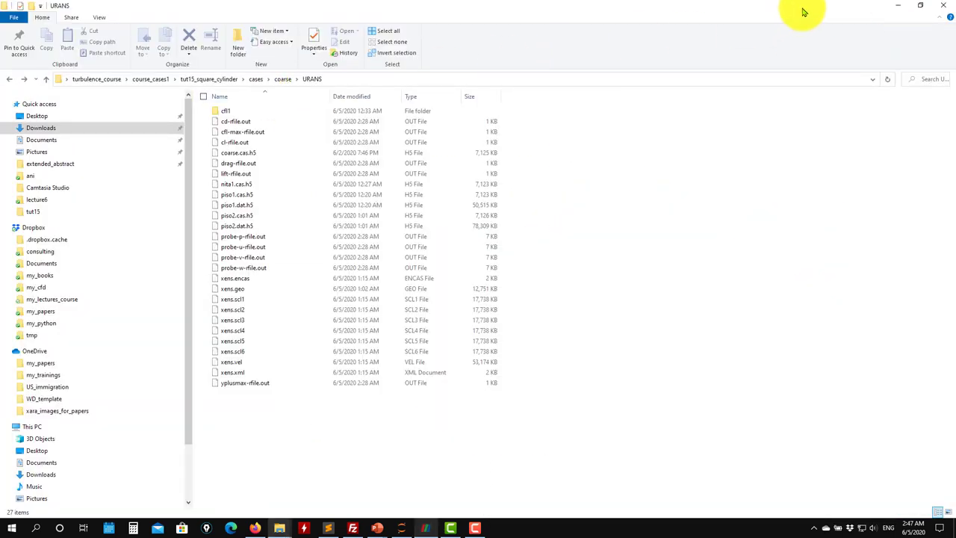
{"action": "left_click", "coordinate": [898, 6]}
{"action": "double_click", "coordinate": [13, 483]}
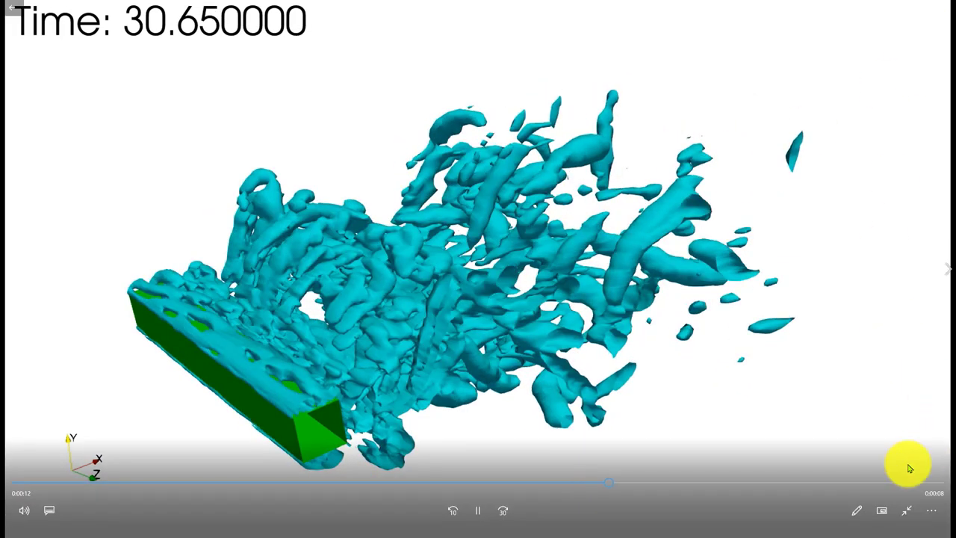
Leave full-screen playback, close the movie player and switch back to ParaView
{"action": "left_click", "coordinate": [906, 511]}
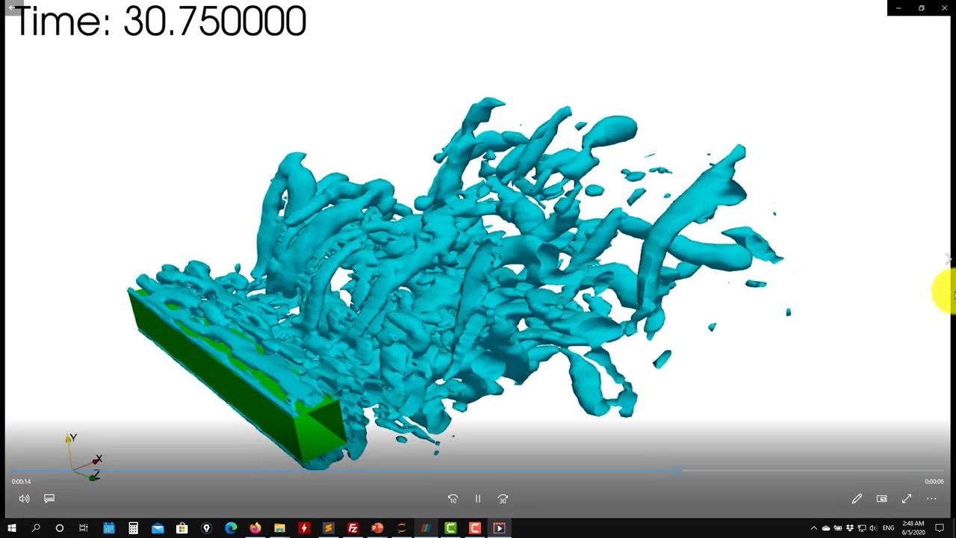
{"action": "left_click", "coordinate": [943, 7]}
{"action": "left_click", "coordinate": [424, 528]}
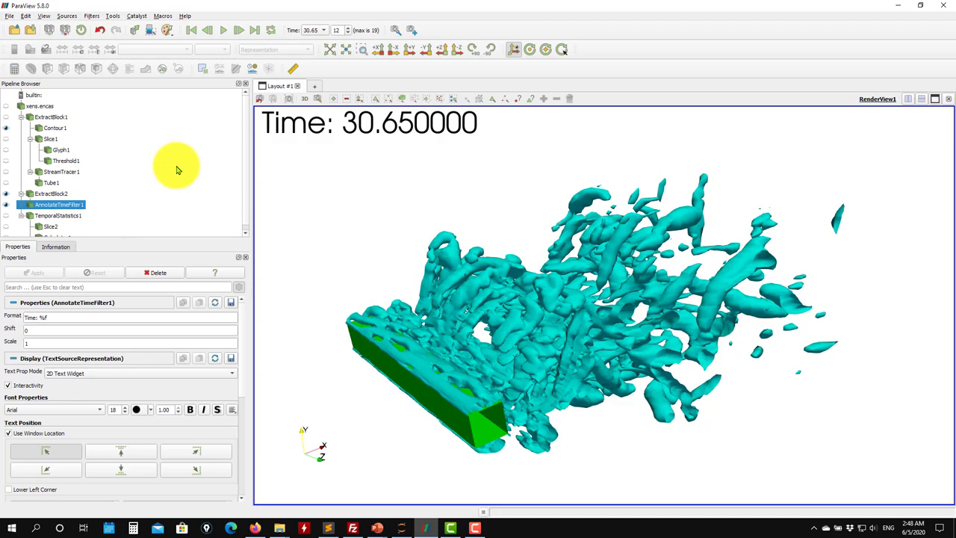
Apply a Gradient Of Unstructured DataSet filter to xens.encas using the velocity array, with Compute Gradient and Compute QCriterion enabled
{"action": "left_click_drag", "start_coordinate": [438, 241], "coordinate": [493, 256]}
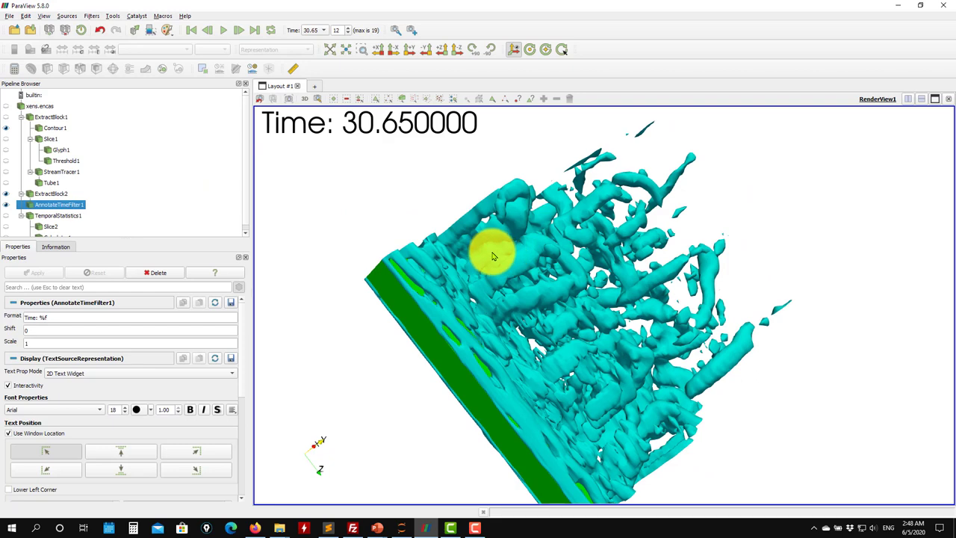
{"action": "mouse_move", "coordinate": [492, 256]}
{"action": "left_mouse_down"}
{"action": "mouse_move", "coordinate": [672, 284]}
{"action": "mouse_move", "coordinate": [542, 219]}
{"action": "mouse_move", "coordinate": [557, 271]}
{"action": "mouse_move", "coordinate": [645, 292]}
{"action": "mouse_move", "coordinate": [622, 293]}
{"action": "left_mouse_up"}
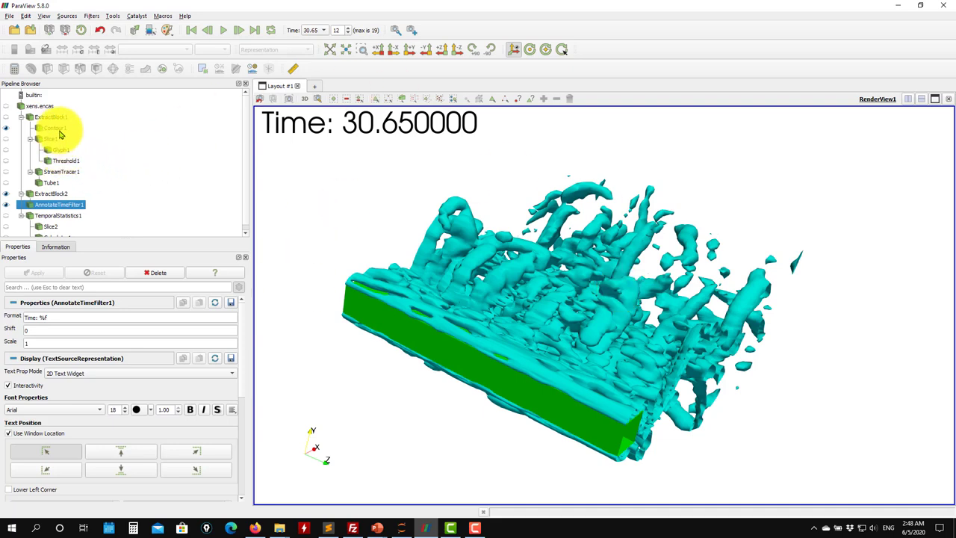
{"action": "left_click", "coordinate": [42, 107]}
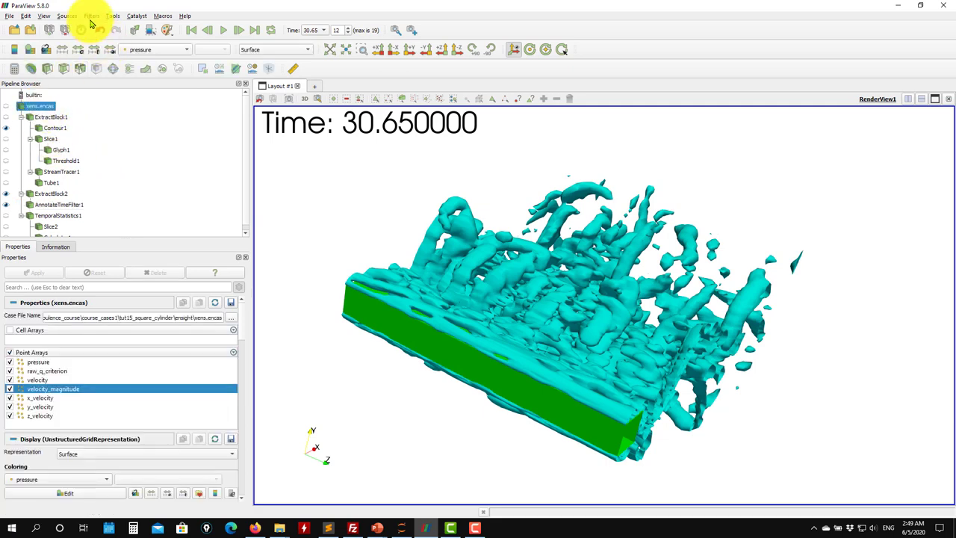
{"action": "left_click", "coordinate": [91, 16]}
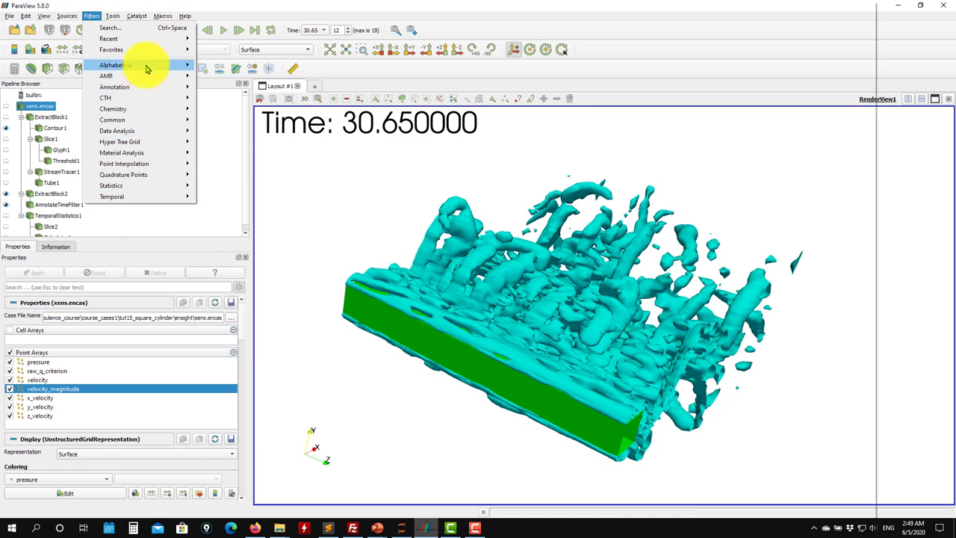
{"action": "mouse_move", "coordinate": [145, 66]}
{"action": "left_click", "coordinate": [406, 391]}
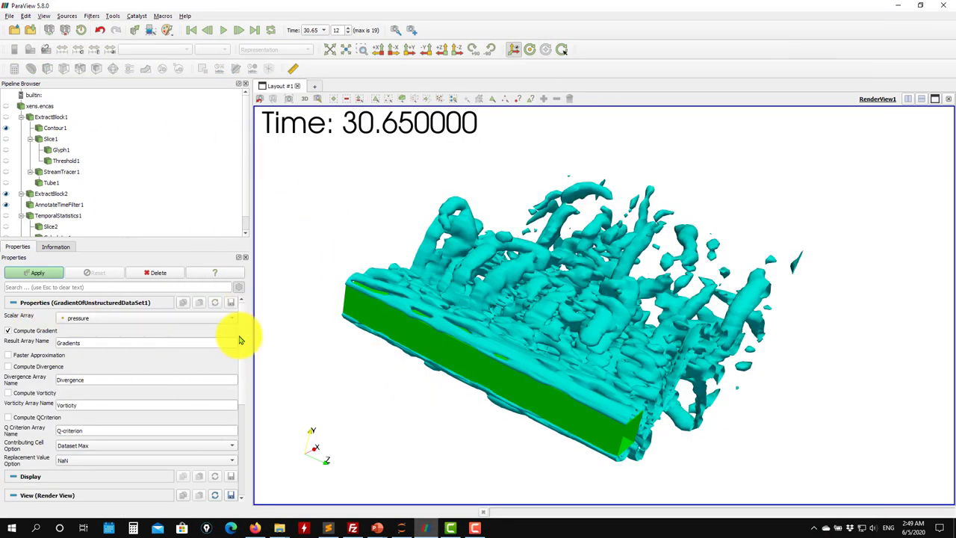
{"action": "left_click", "coordinate": [203, 318]}
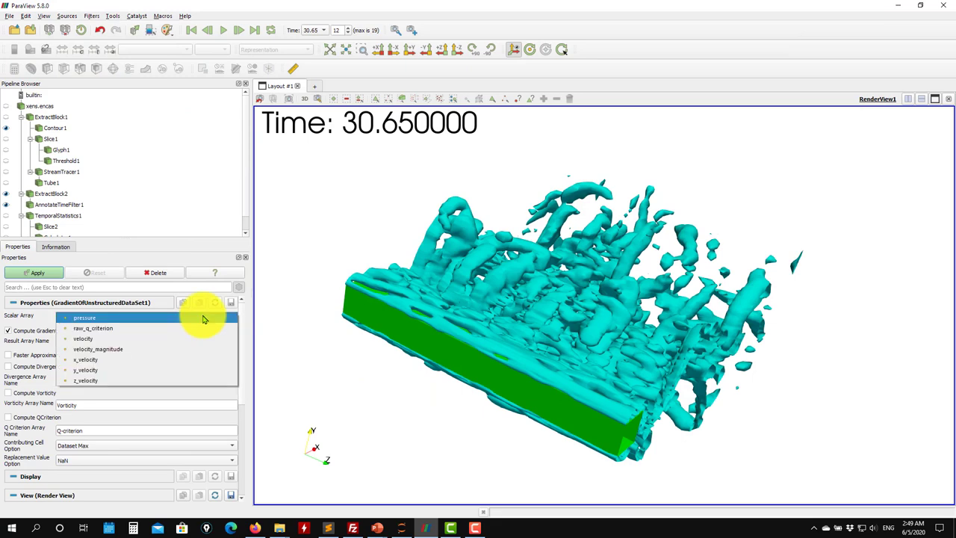
{"action": "left_click", "coordinate": [104, 338]}
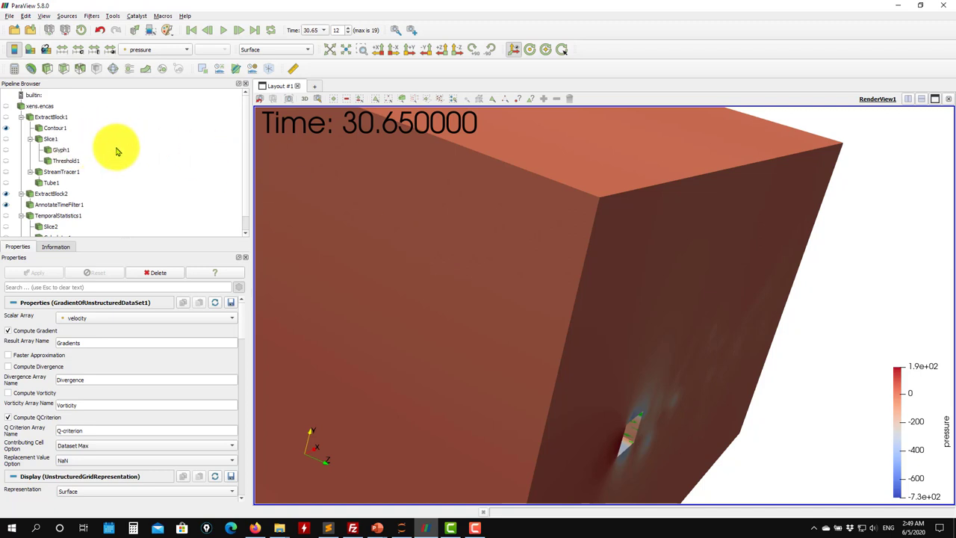
Hide the time annotation, the square cylinder block and the original Q-criterion contour, leaving the gradient result shown
{"action": "scroll", "coordinate": [112, 153], "scroll_direction": "down", "scroll_amount": 1}
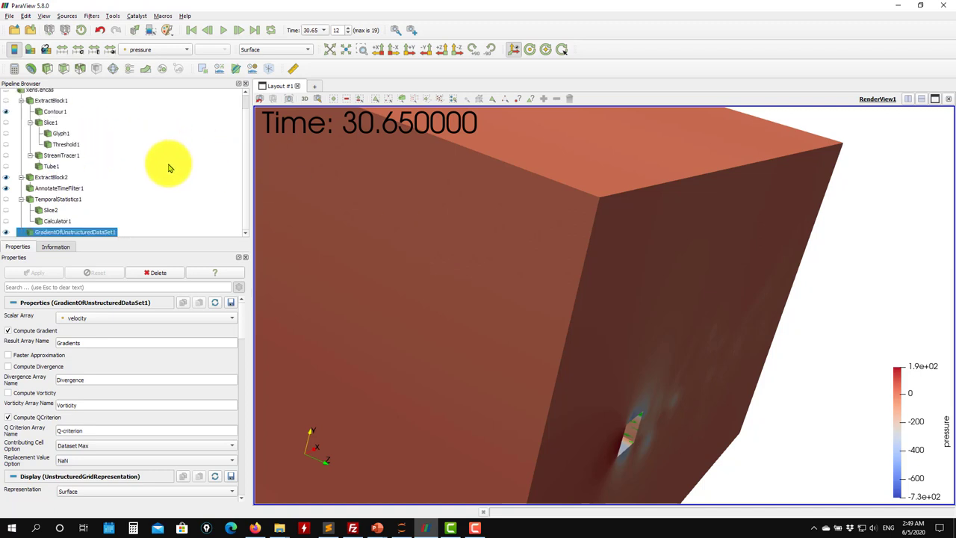
{"action": "left_click", "coordinate": [8, 188]}
{"action": "left_click", "coordinate": [6, 112]}
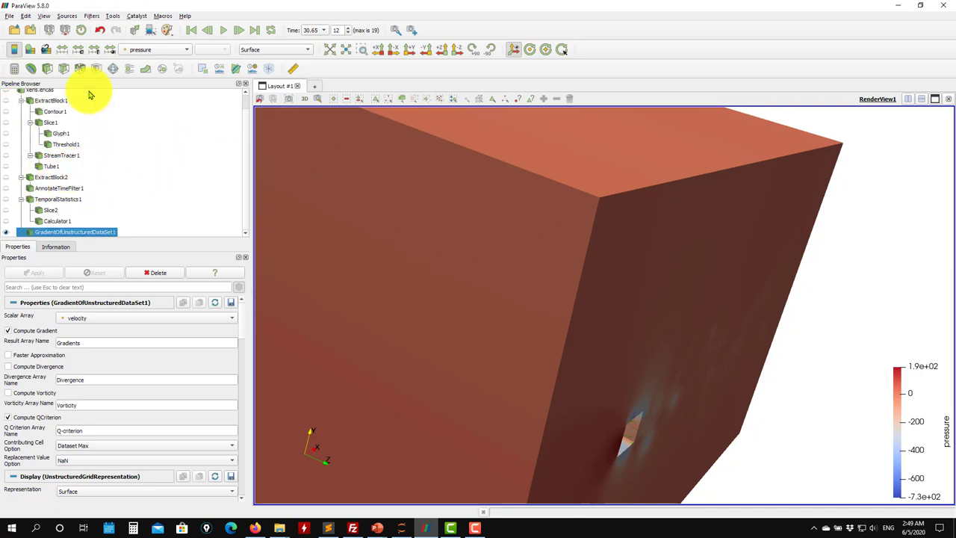
Apply a Contour filter to the gradient result by Q-criterion with a single isosurface value of 100
{"action": "left_click", "coordinate": [32, 71]}
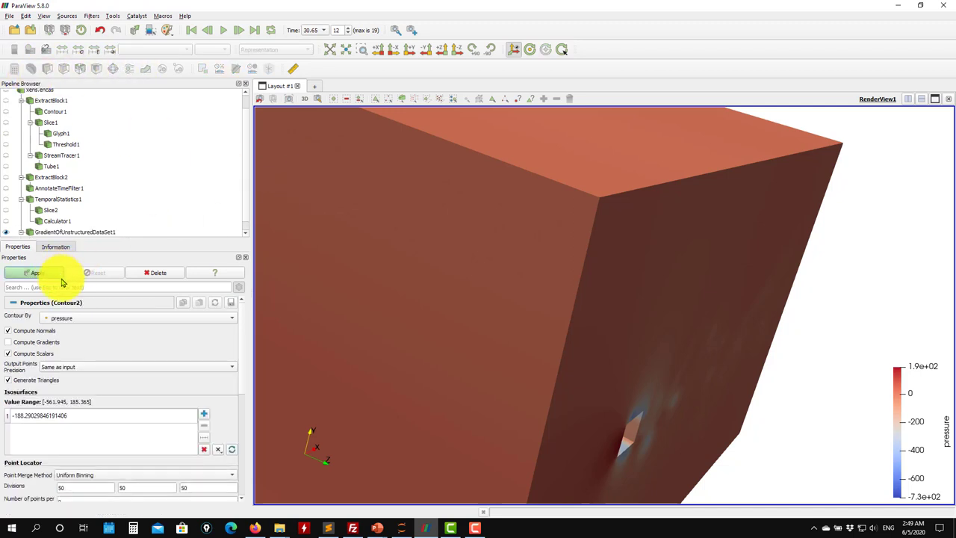
{"action": "left_click", "coordinate": [117, 320]}
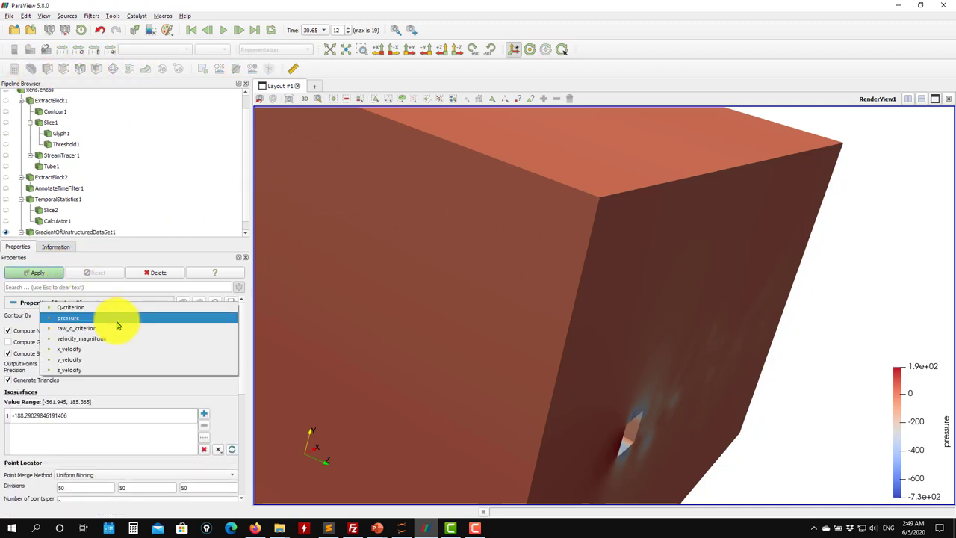
{"action": "left_click", "coordinate": [116, 307]}
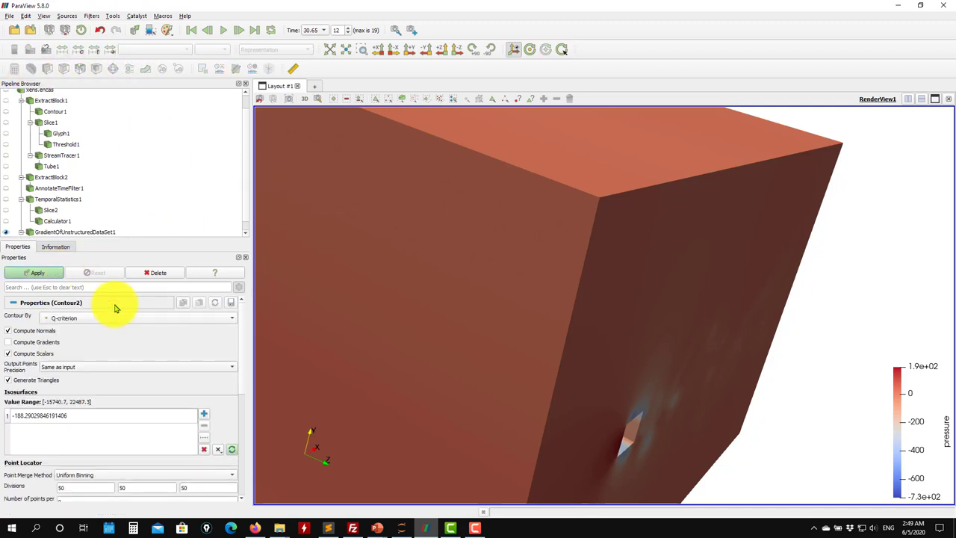
{"action": "left_click", "coordinate": [77, 416]}
{"action": "type", "text": "100"}
{"action": "key", "text": "Return"}
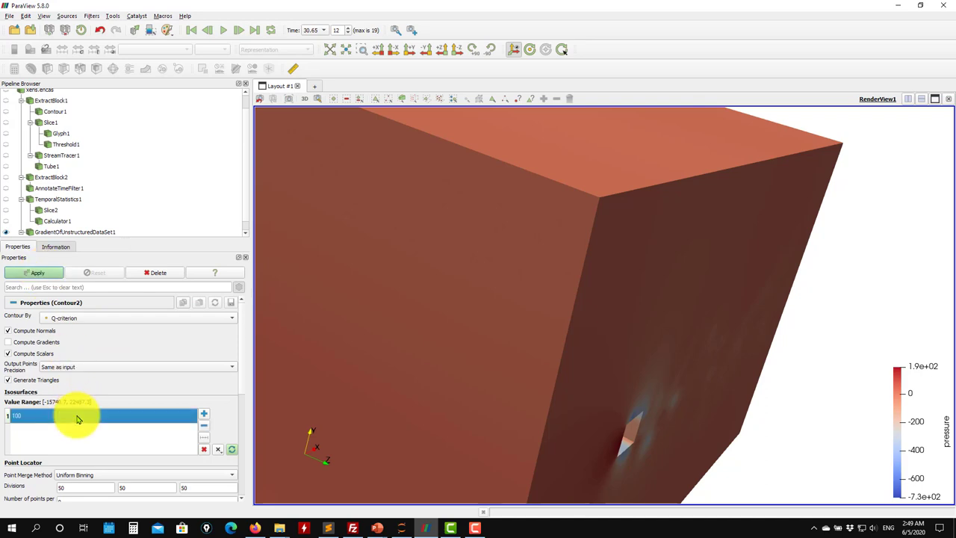
{"action": "left_click", "coordinate": [34, 273]}
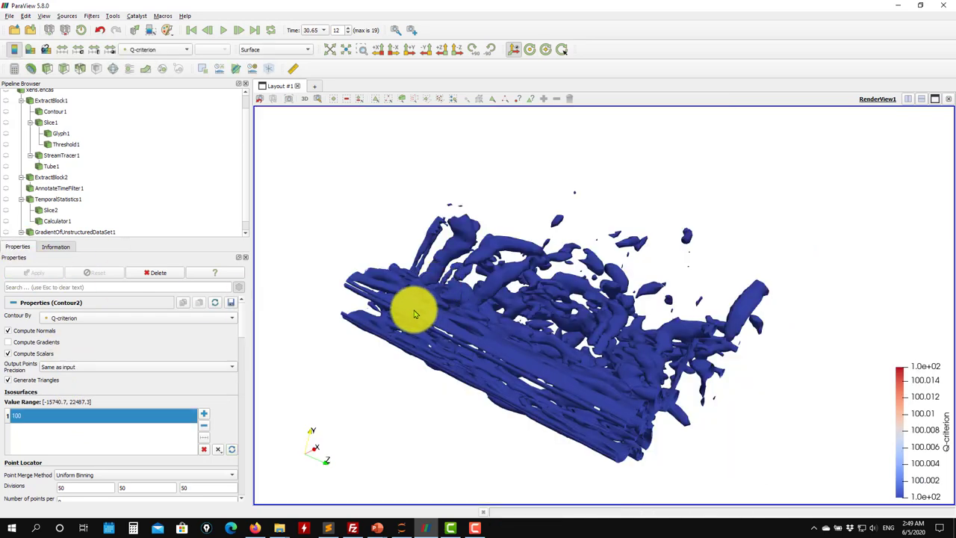
Inspect the new isosurfaces up close and color them with Solid Color
{"action": "left_click_drag", "start_coordinate": [414, 309], "coordinate": [389, 363]}
{"action": "scroll", "coordinate": [465, 374], "scroll_direction": "up", "scroll_amount": 5}
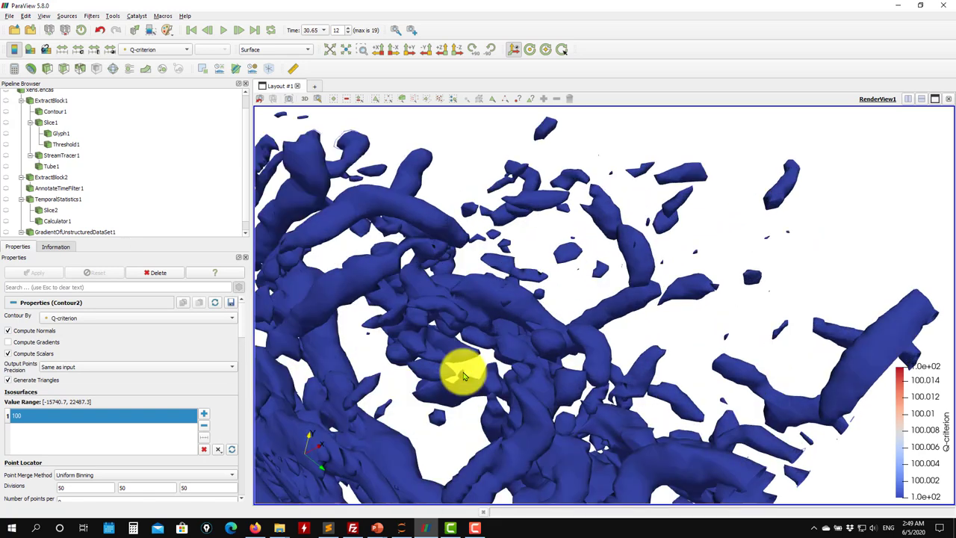
{"action": "scroll", "coordinate": [465, 373], "scroll_direction": "down", "scroll_amount": 8}
{"action": "left_click", "coordinate": [157, 50]}
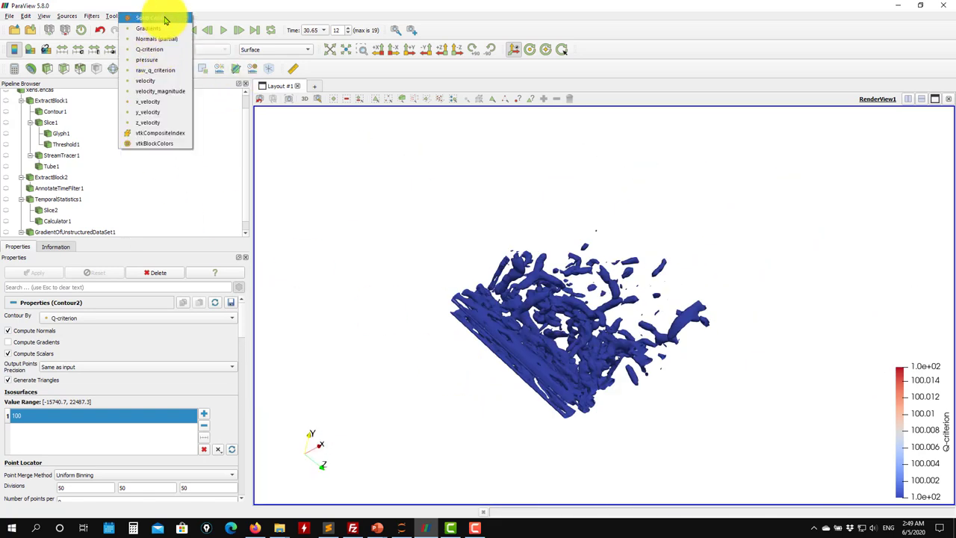
{"action": "left_click", "coordinate": [153, 17]}
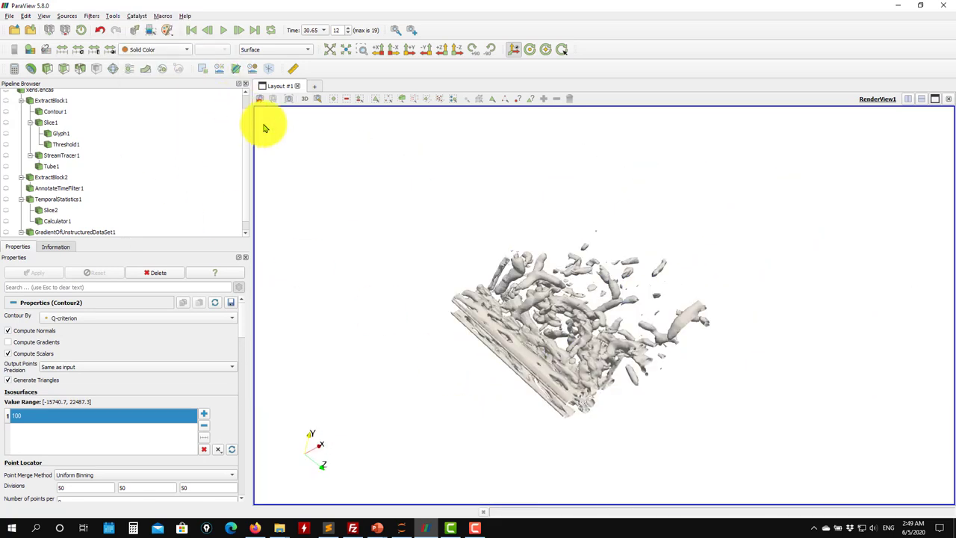
Split the layout side by side, create a second Render View and give it a white single-color background
{"action": "left_click", "coordinate": [908, 102]}
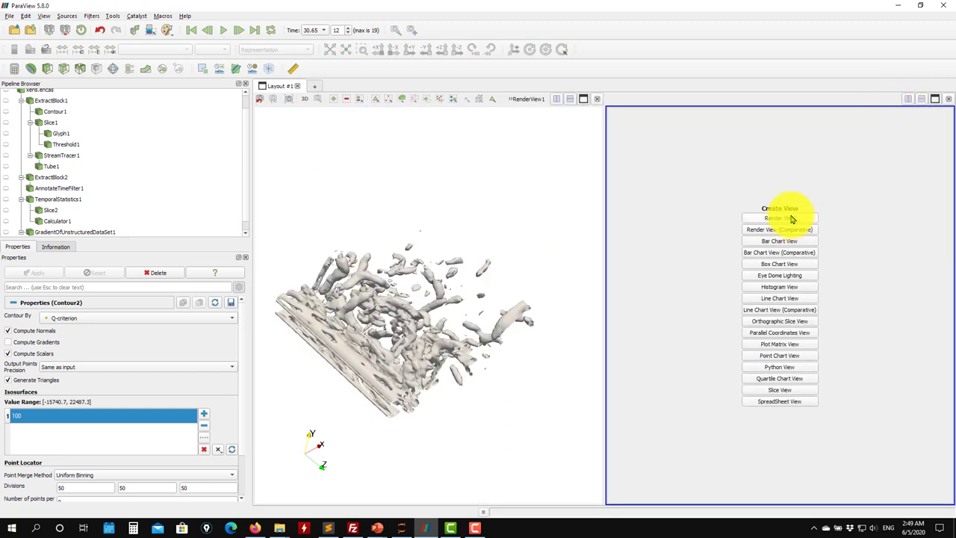
{"action": "left_click", "coordinate": [780, 218]}
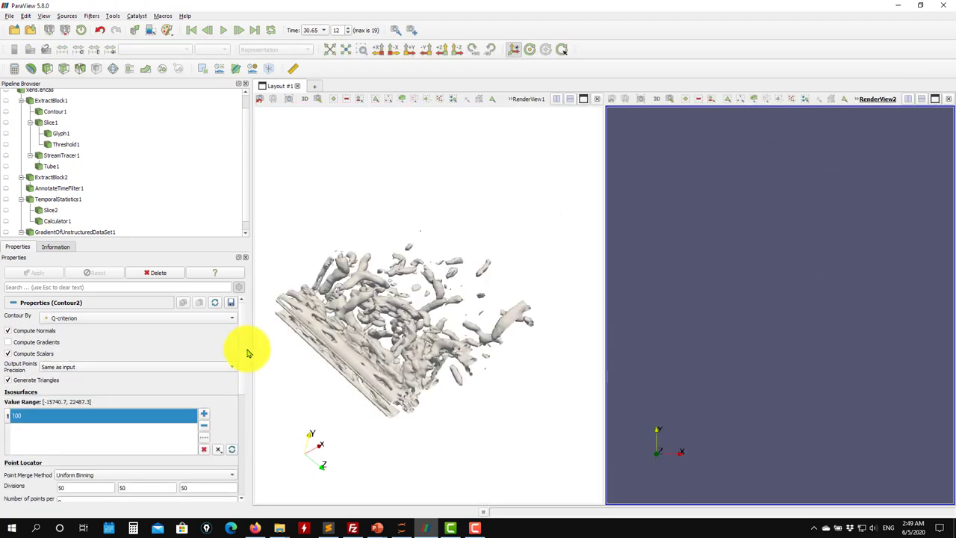
{"action": "left_click_drag", "start_coordinate": [243, 362], "coordinate": [242, 512]}
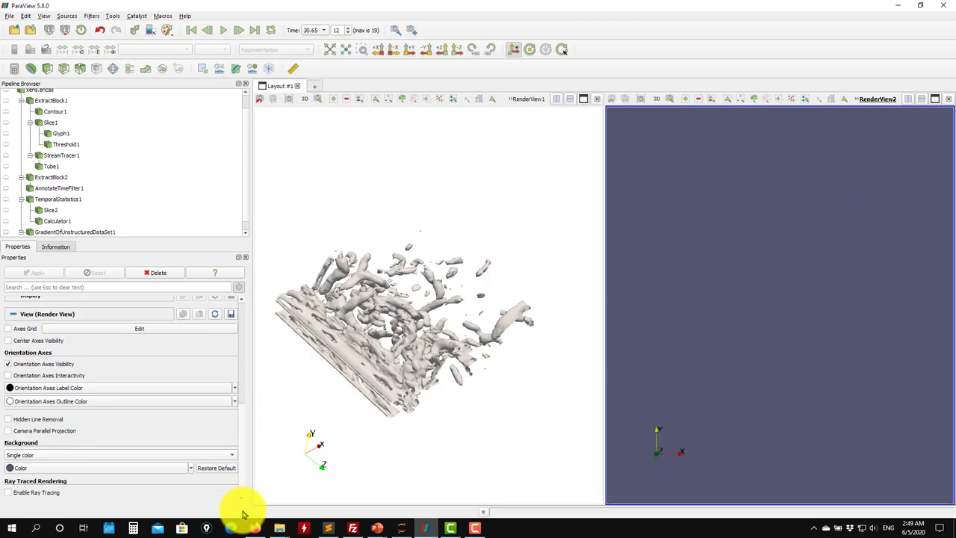
{"action": "left_click", "coordinate": [66, 469]}
{"action": "left_click", "coordinate": [579, 355]}
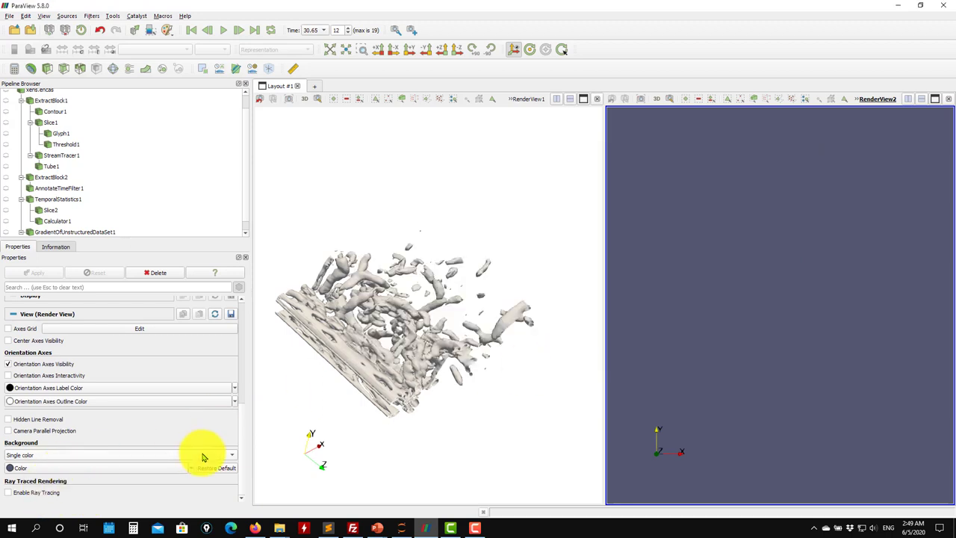
{"action": "left_click", "coordinate": [190, 468]}
{"action": "left_click", "coordinate": [31, 533]}
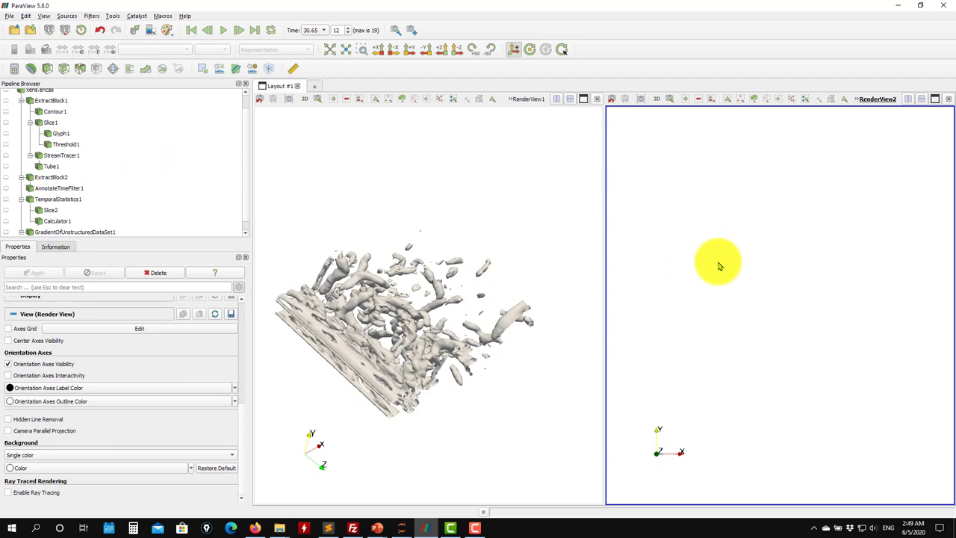
Show the original raw_q_criterion contour in the second render view at an oblique angle and color it with Solid Color
{"action": "left_click", "coordinate": [6, 111]}
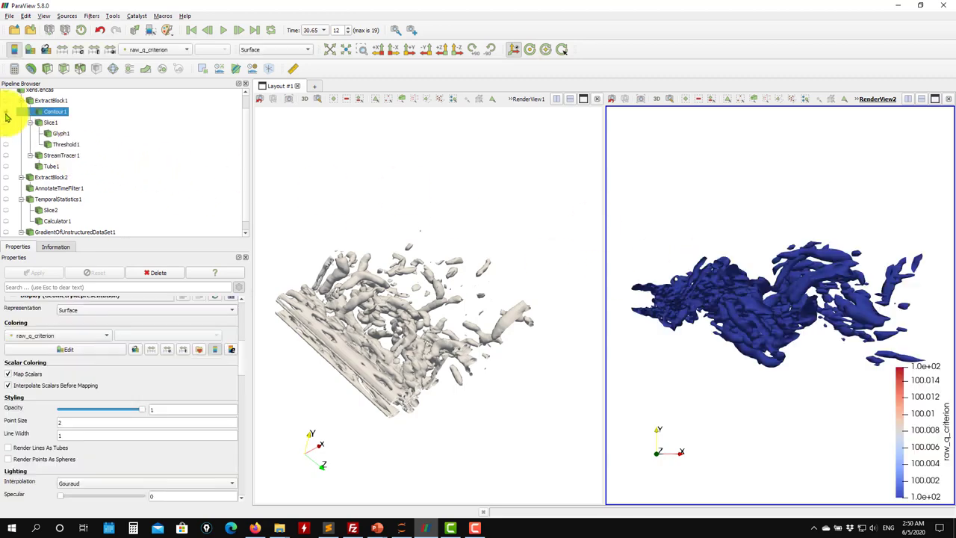
{"action": "left_click_drag", "start_coordinate": [747, 337], "coordinate": [747, 359]}
{"action": "left_click", "coordinate": [176, 50]}
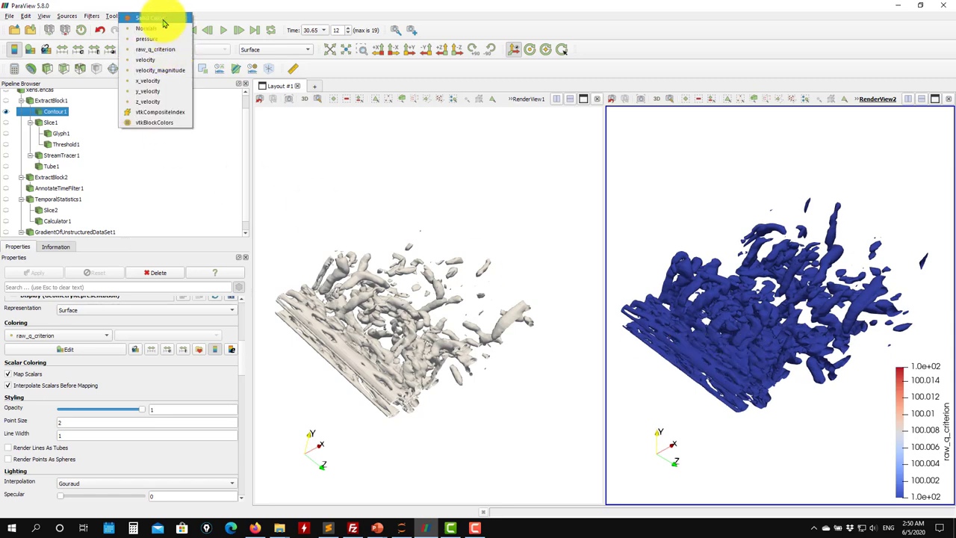
{"action": "left_click", "coordinate": [160, 17]}
Orbit the gradient-based contour in the first render view and fit the isosurfaces in both views for comparison
{"action": "left_click_drag", "start_coordinate": [448, 357], "coordinate": [452, 366]}
{"action": "scroll", "coordinate": [145, 160], "scroll_direction": "down", "scroll_amount": 1}
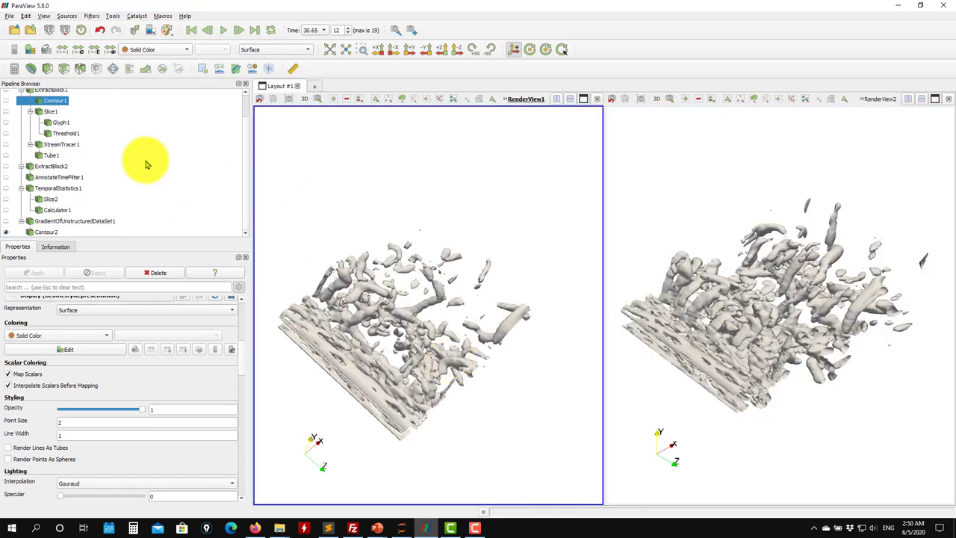
{"action": "left_click", "coordinate": [30, 230]}
{"action": "left_click_drag", "start_coordinate": [378, 231], "coordinate": [416, 277]}
{"action": "left_click", "coordinate": [332, 48]}
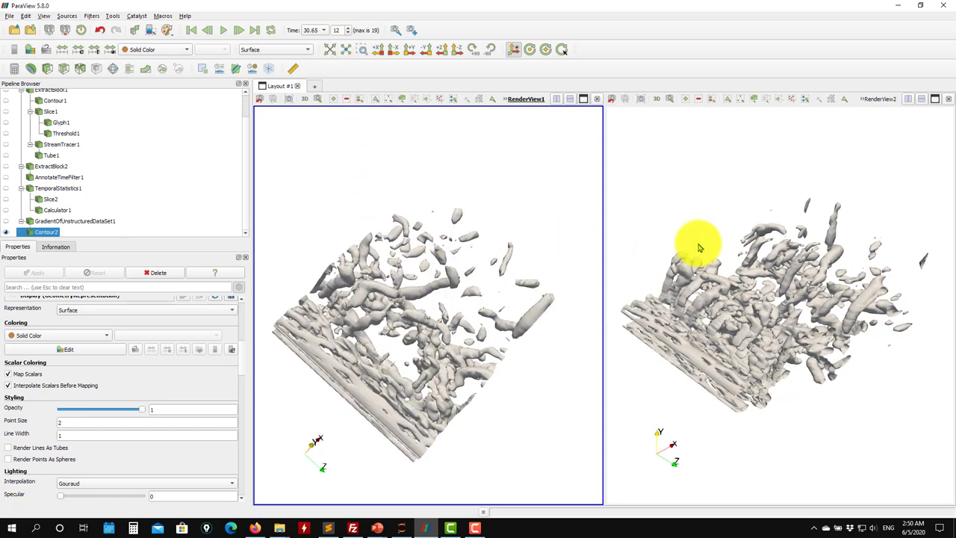
{"action": "left_click", "coordinate": [693, 245]}
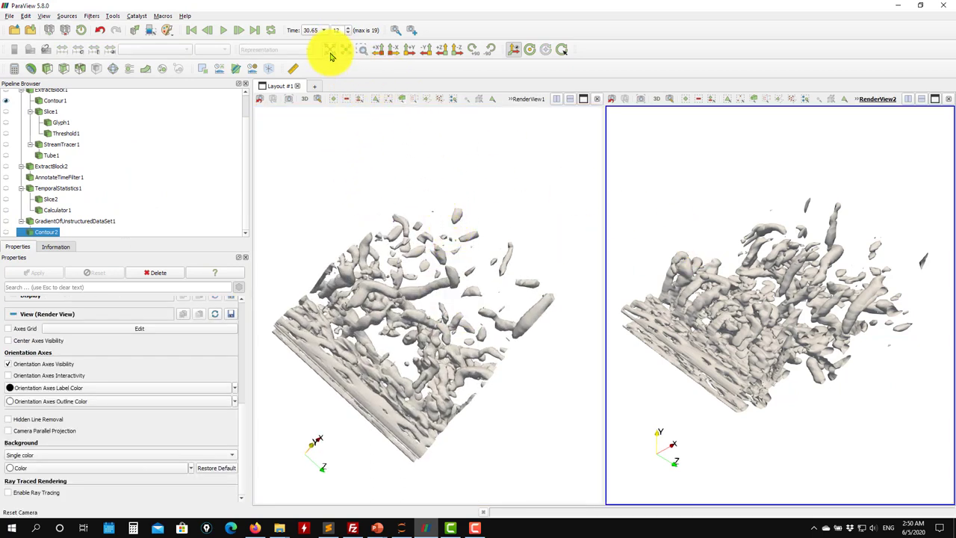
Link the first render view's camera to the second using the default link name and orbit both views together
{"action": "right_click", "coordinate": [395, 149]}
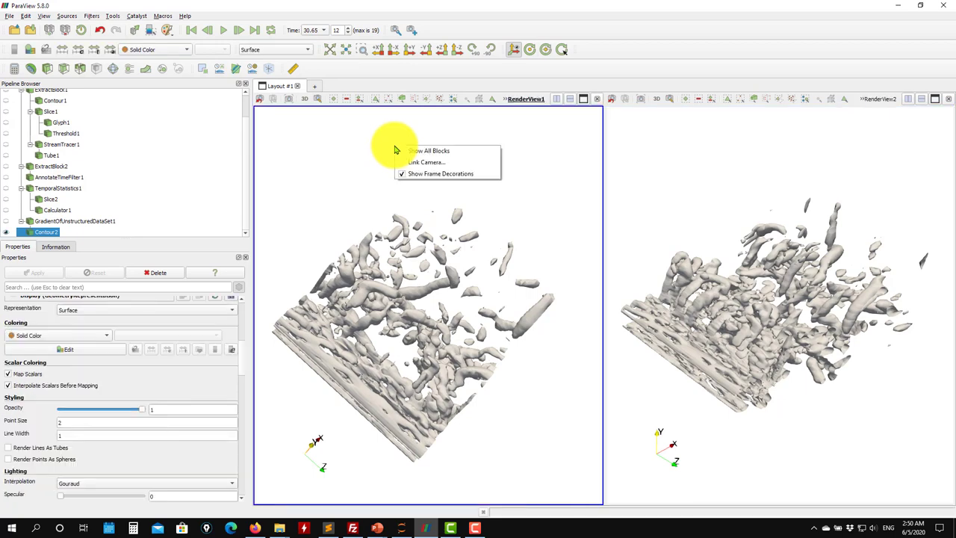
{"action": "left_click", "coordinate": [438, 161]}
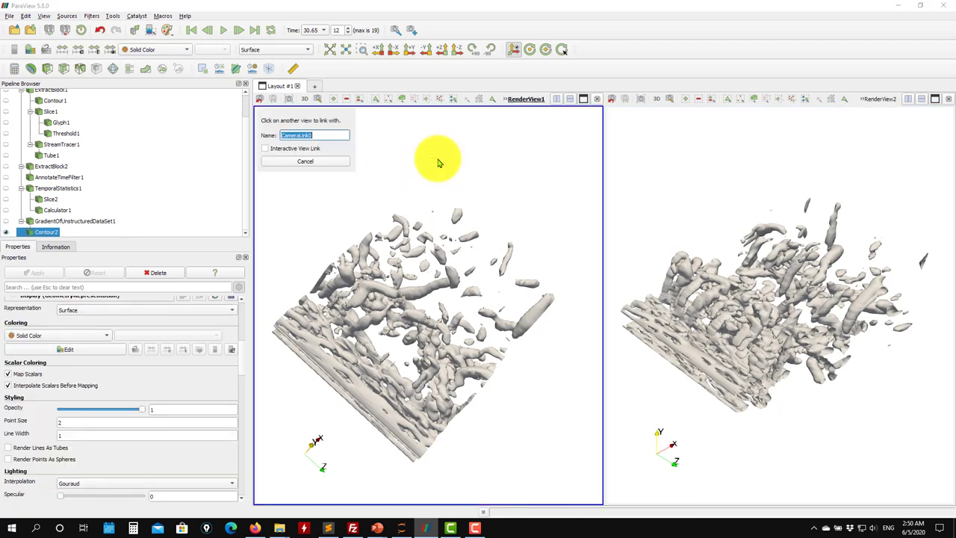
{"action": "left_click", "coordinate": [733, 188]}
{"action": "left_click_drag", "start_coordinate": [445, 253], "coordinate": [412, 113]}
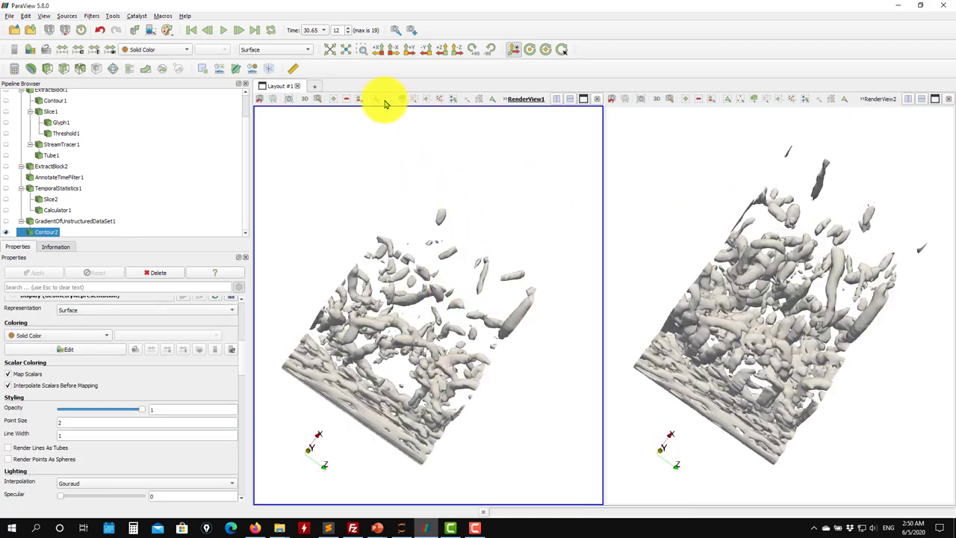
Compare the contour variable and isosurface value settings of Contour2 in the first render view with those of Contour1 in the second
{"action": "left_click", "coordinate": [330, 48]}
{"action": "left_click_drag", "start_coordinate": [405, 271], "coordinate": [363, 288]}
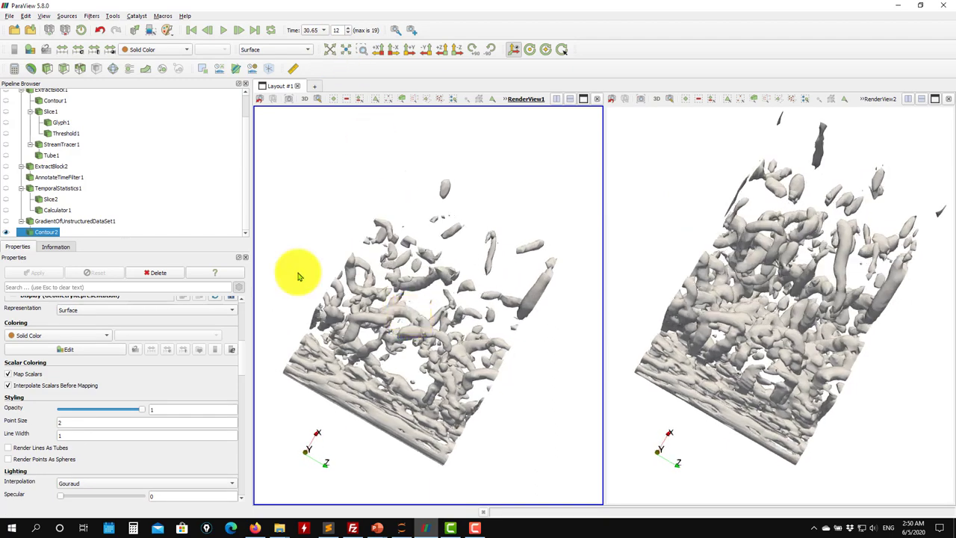
{"action": "left_click", "coordinate": [41, 236]}
{"action": "left_click_drag", "start_coordinate": [242, 358], "coordinate": [246, 316]}
{"action": "scroll", "coordinate": [58, 152], "scroll_direction": "up", "scroll_amount": 2}
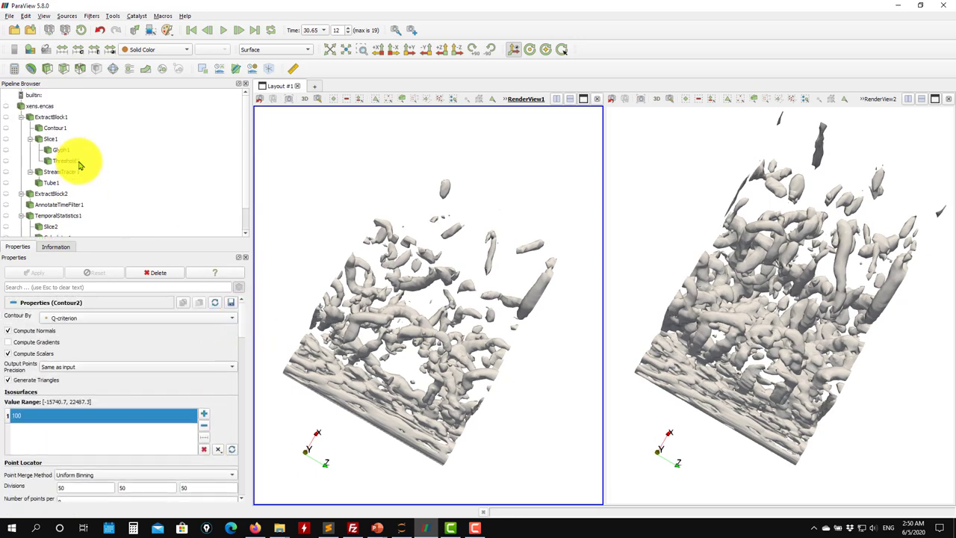
{"action": "left_click", "coordinate": [631, 252]}
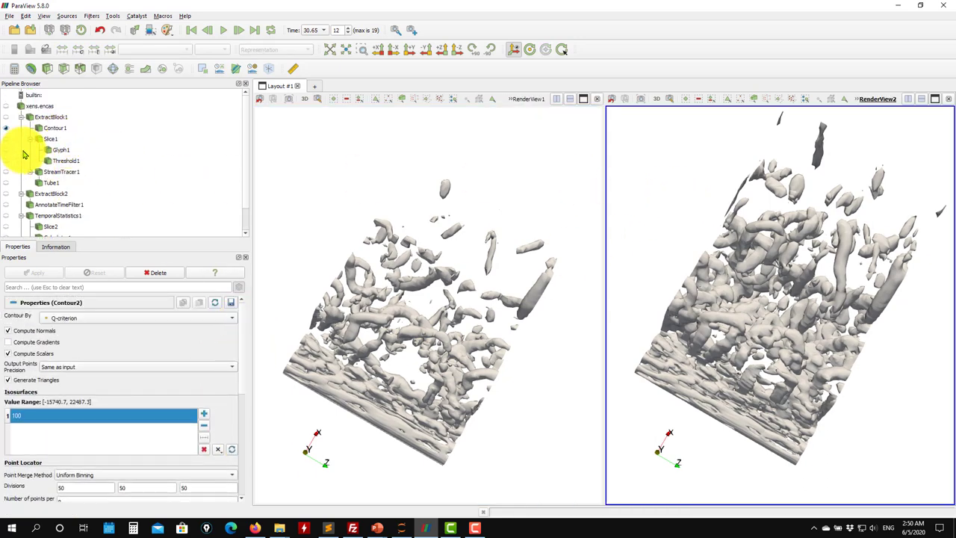
{"action": "left_click", "coordinate": [57, 128]}
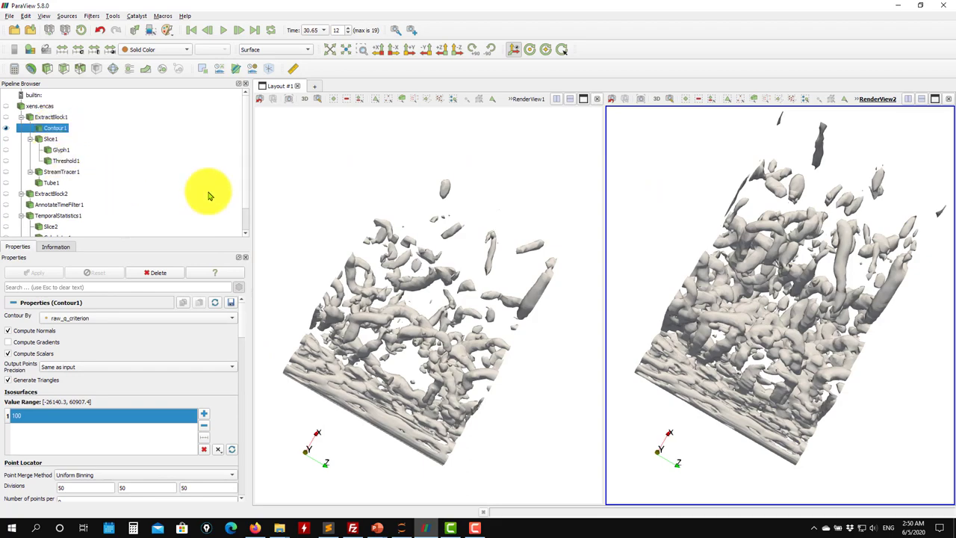
Go back one time step to index 11 and orbit the linked views to compare both sets of isosurfaces from several angles
{"action": "left_click_drag", "start_coordinate": [443, 288], "coordinate": [495, 277]}
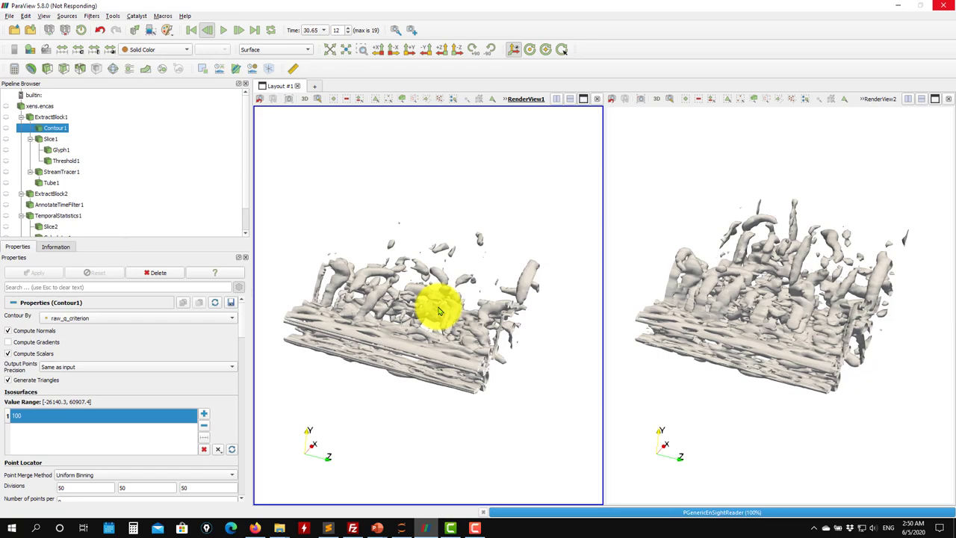
{"action": "left_click_drag", "start_coordinate": [439, 311], "coordinate": [481, 296]}
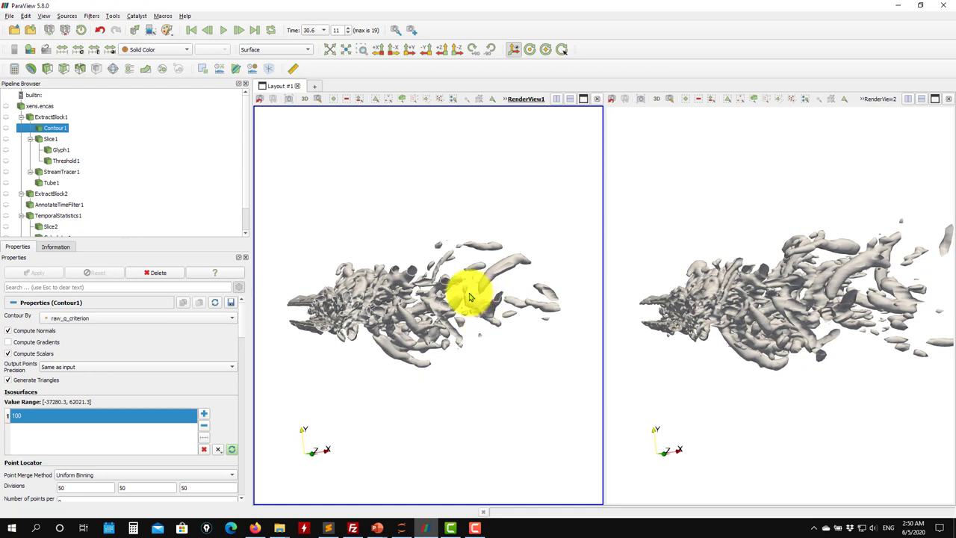
{"action": "left_click_drag", "start_coordinate": [418, 214], "coordinate": [407, 304]}
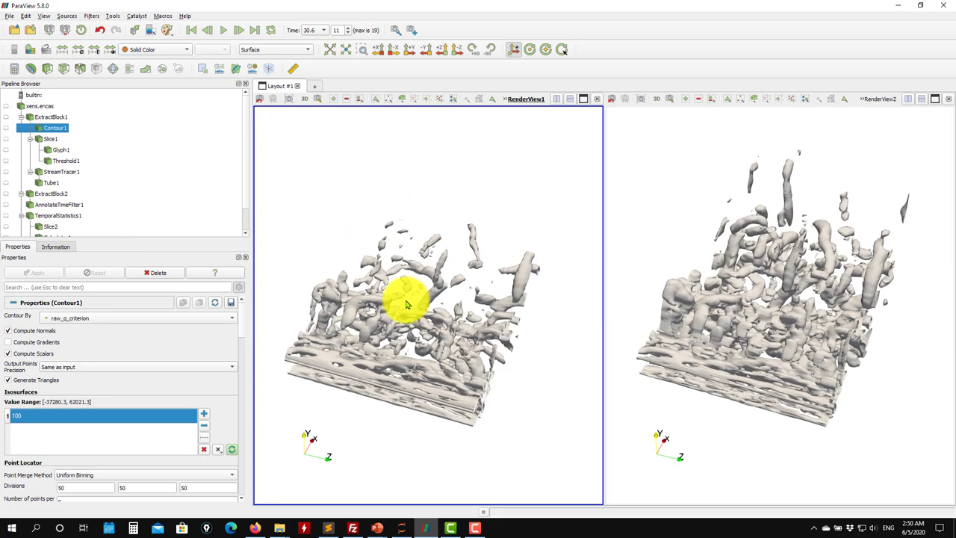